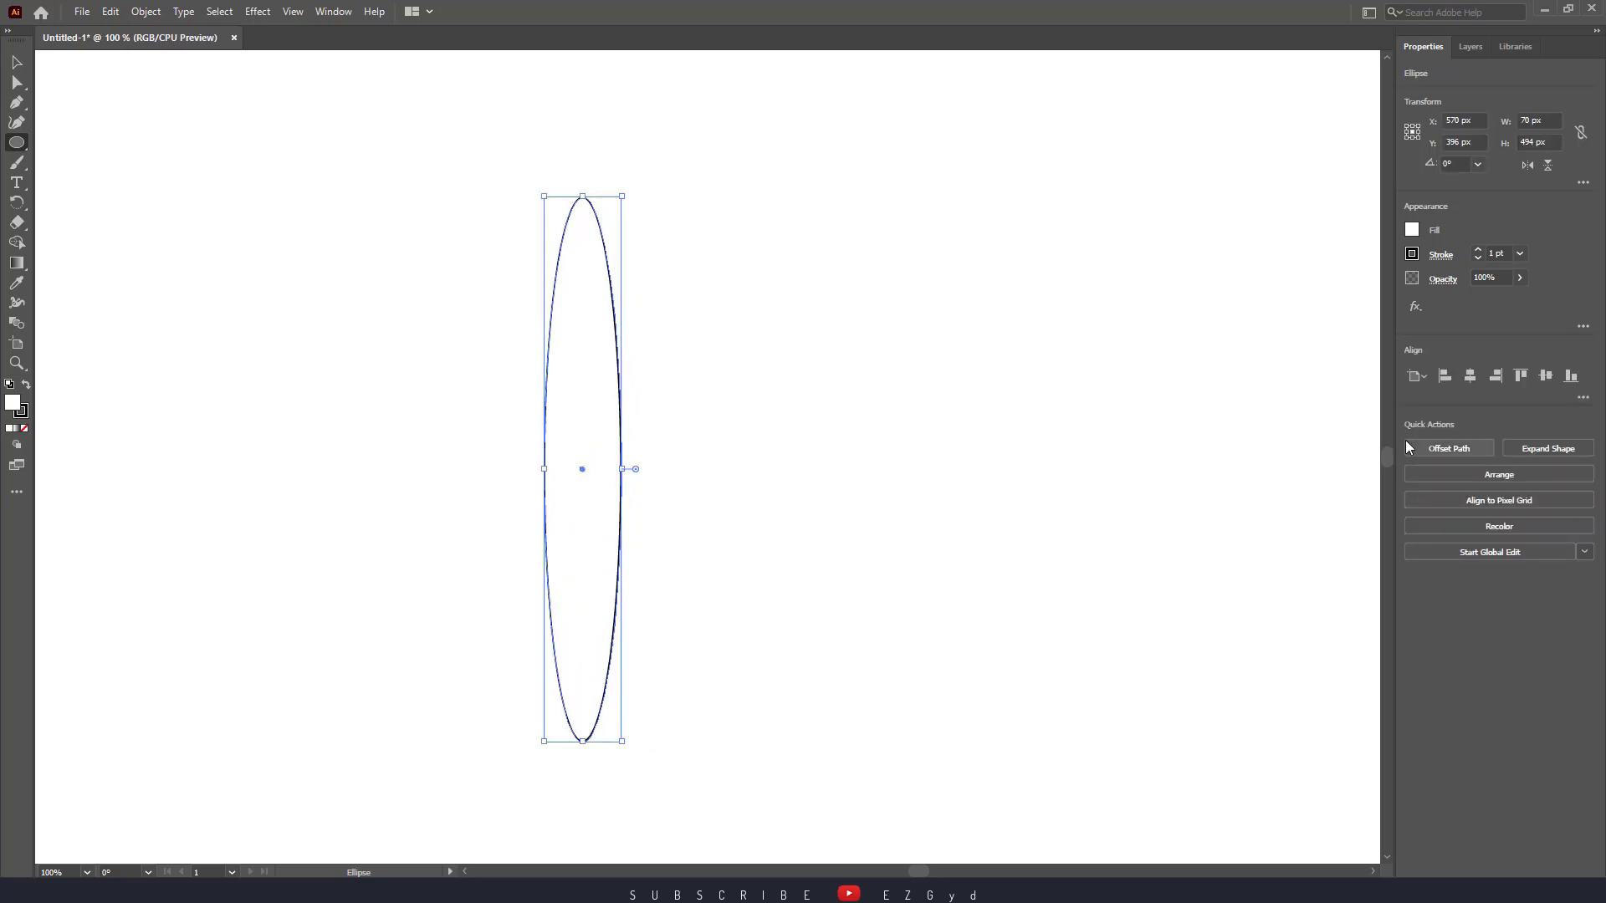
Fill the tall, narrow ellipse with black
{"action": "left_click", "coordinate": [1410, 235]}
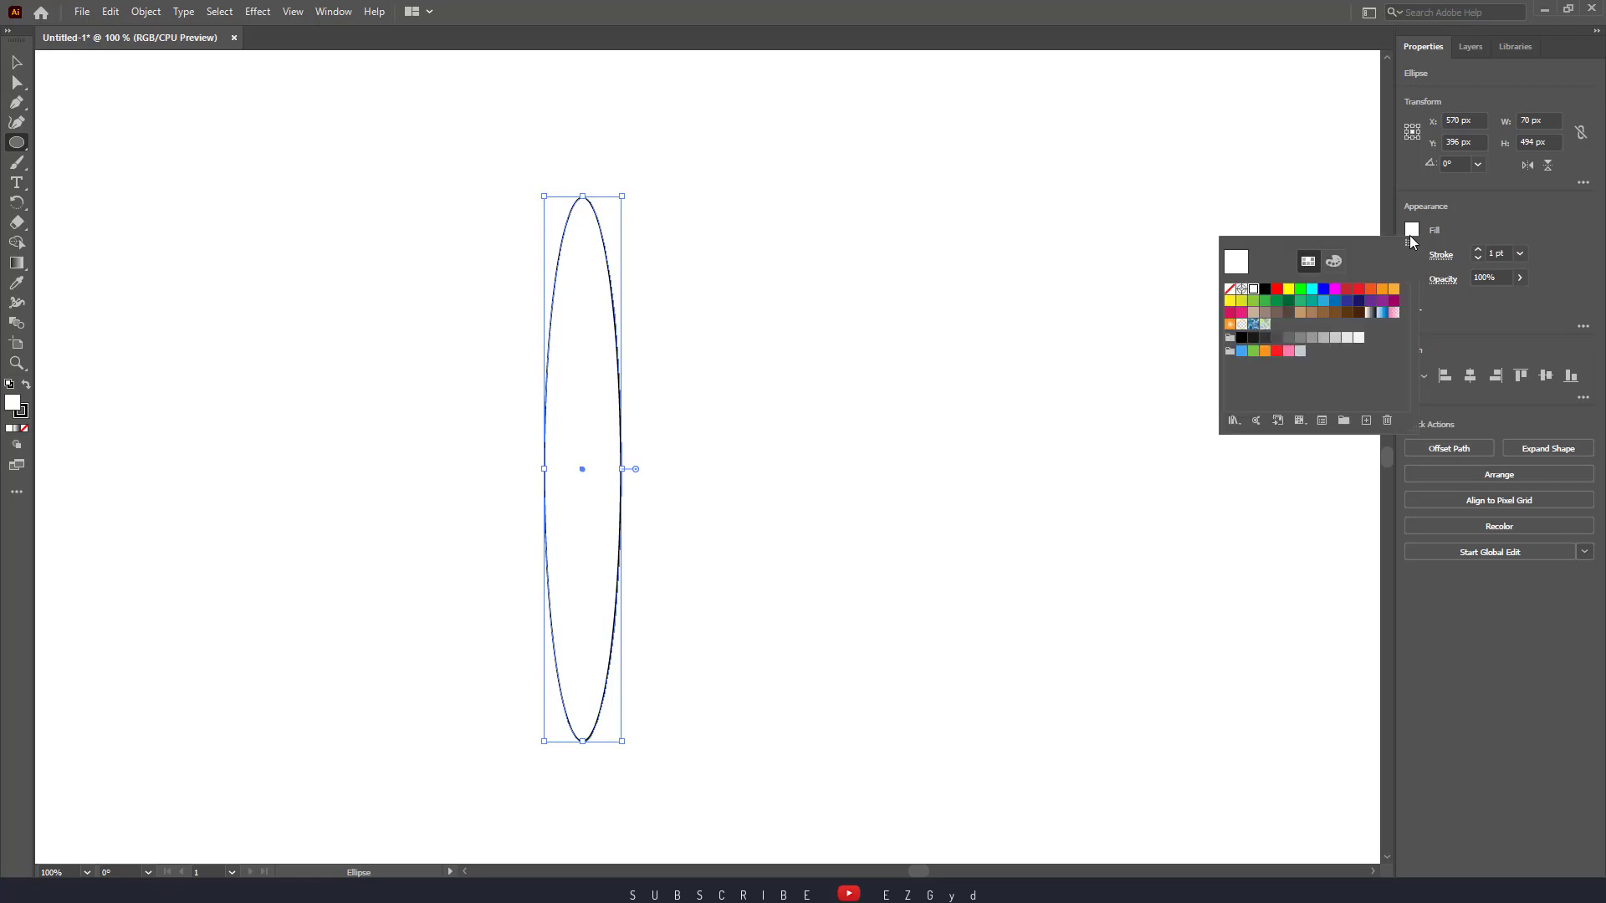
{"action": "left_click", "coordinate": [1266, 290]}
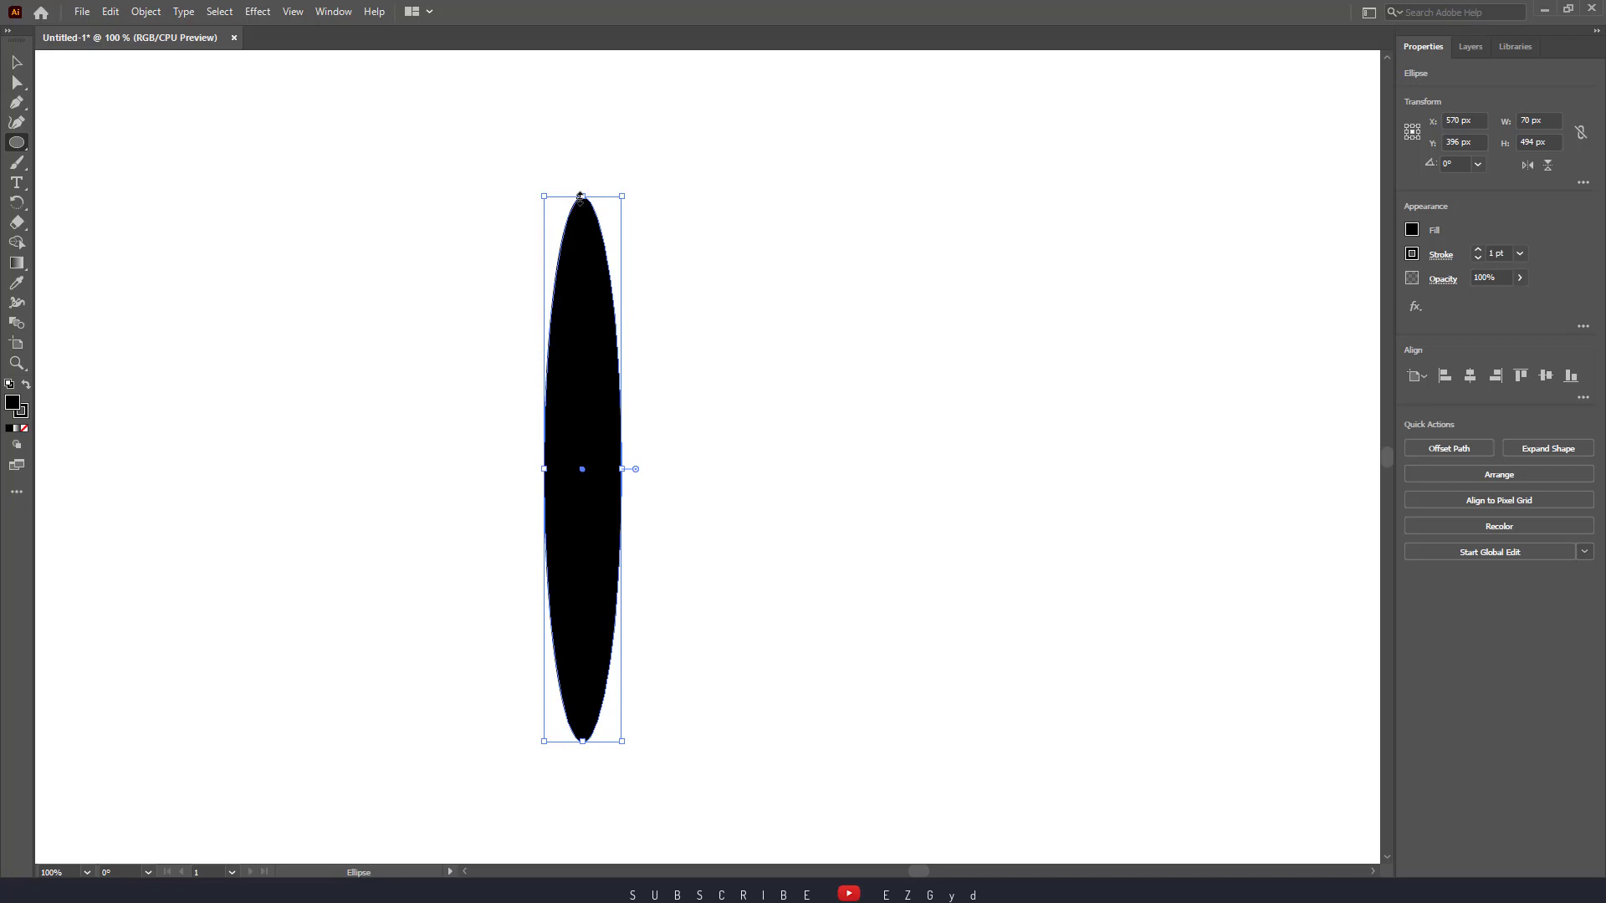
Lower the ellipse's top anchor point to give it a blunt upper end, and shift the whole shape up slightly on the canvas
{"action": "left_click", "coordinate": [16, 82]}
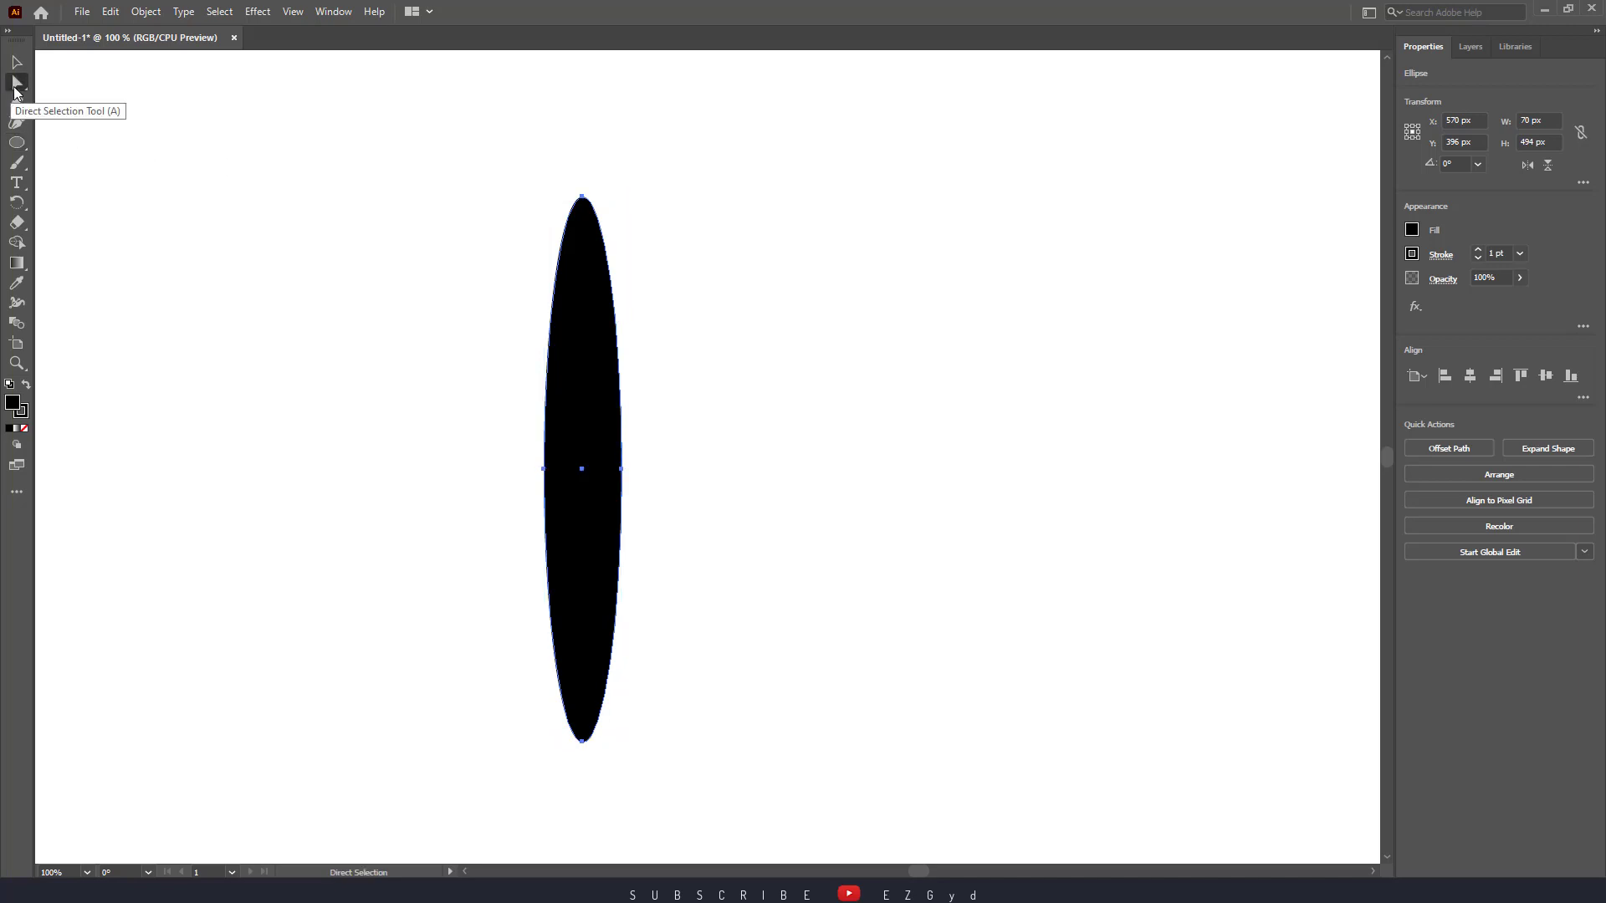
{"action": "left_click", "coordinate": [583, 197]}
{"action": "left_click_drag", "start_coordinate": [583, 209], "coordinate": [583, 336]}
{"action": "left_click", "coordinate": [853, 276]}
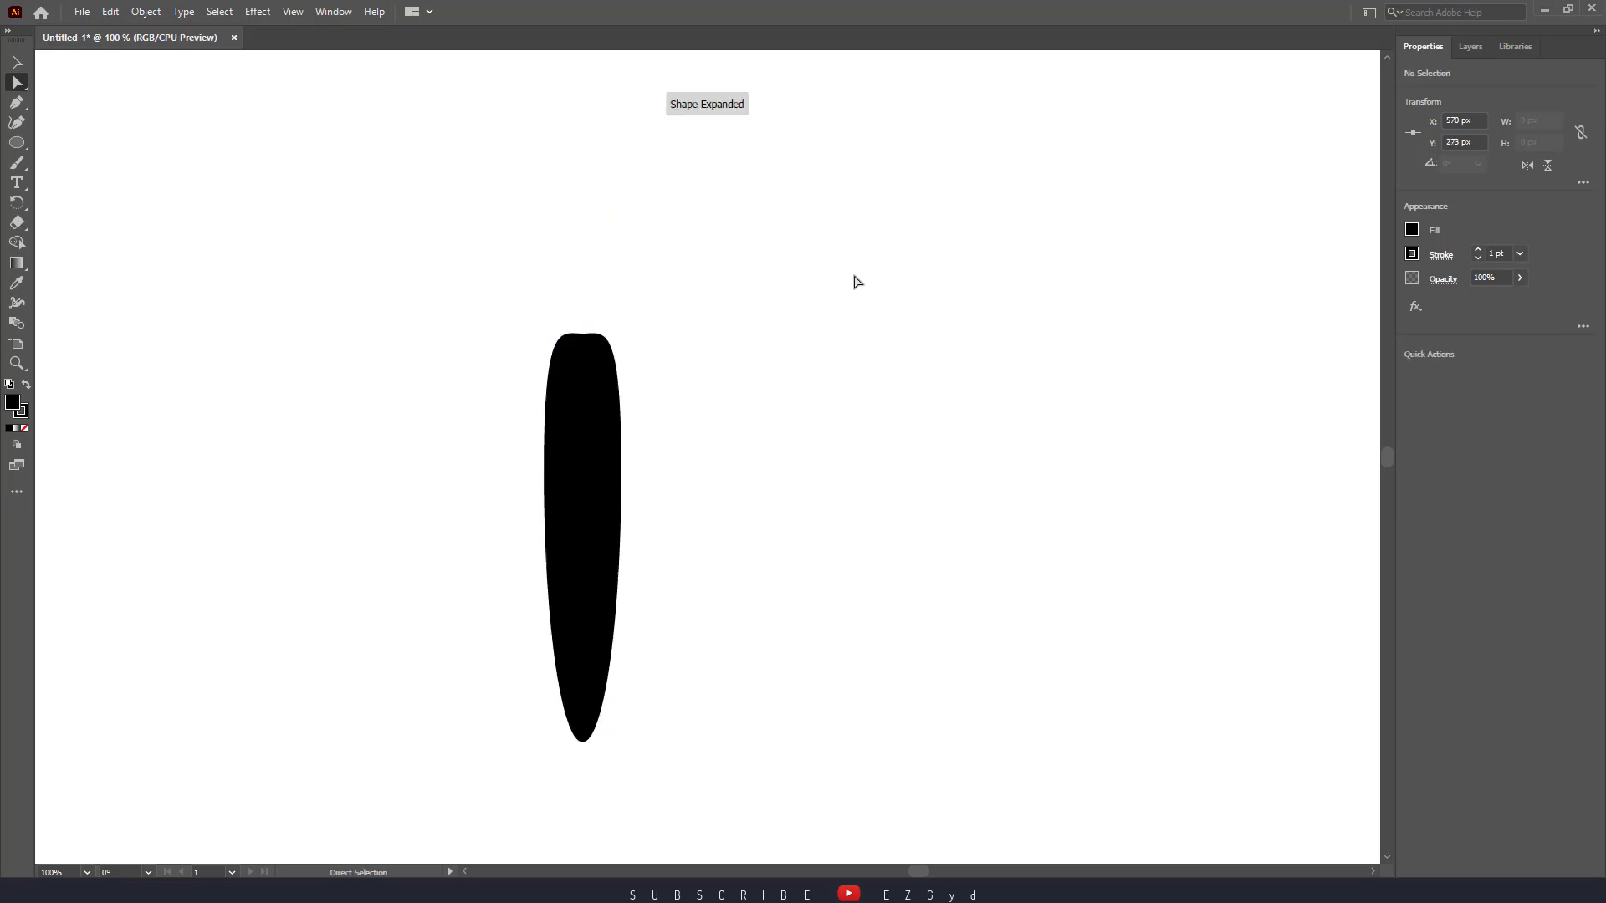
{"action": "left_click_drag", "start_coordinate": [583, 414], "coordinate": [602, 350]}
{"action": "left_click", "coordinate": [910, 347]}
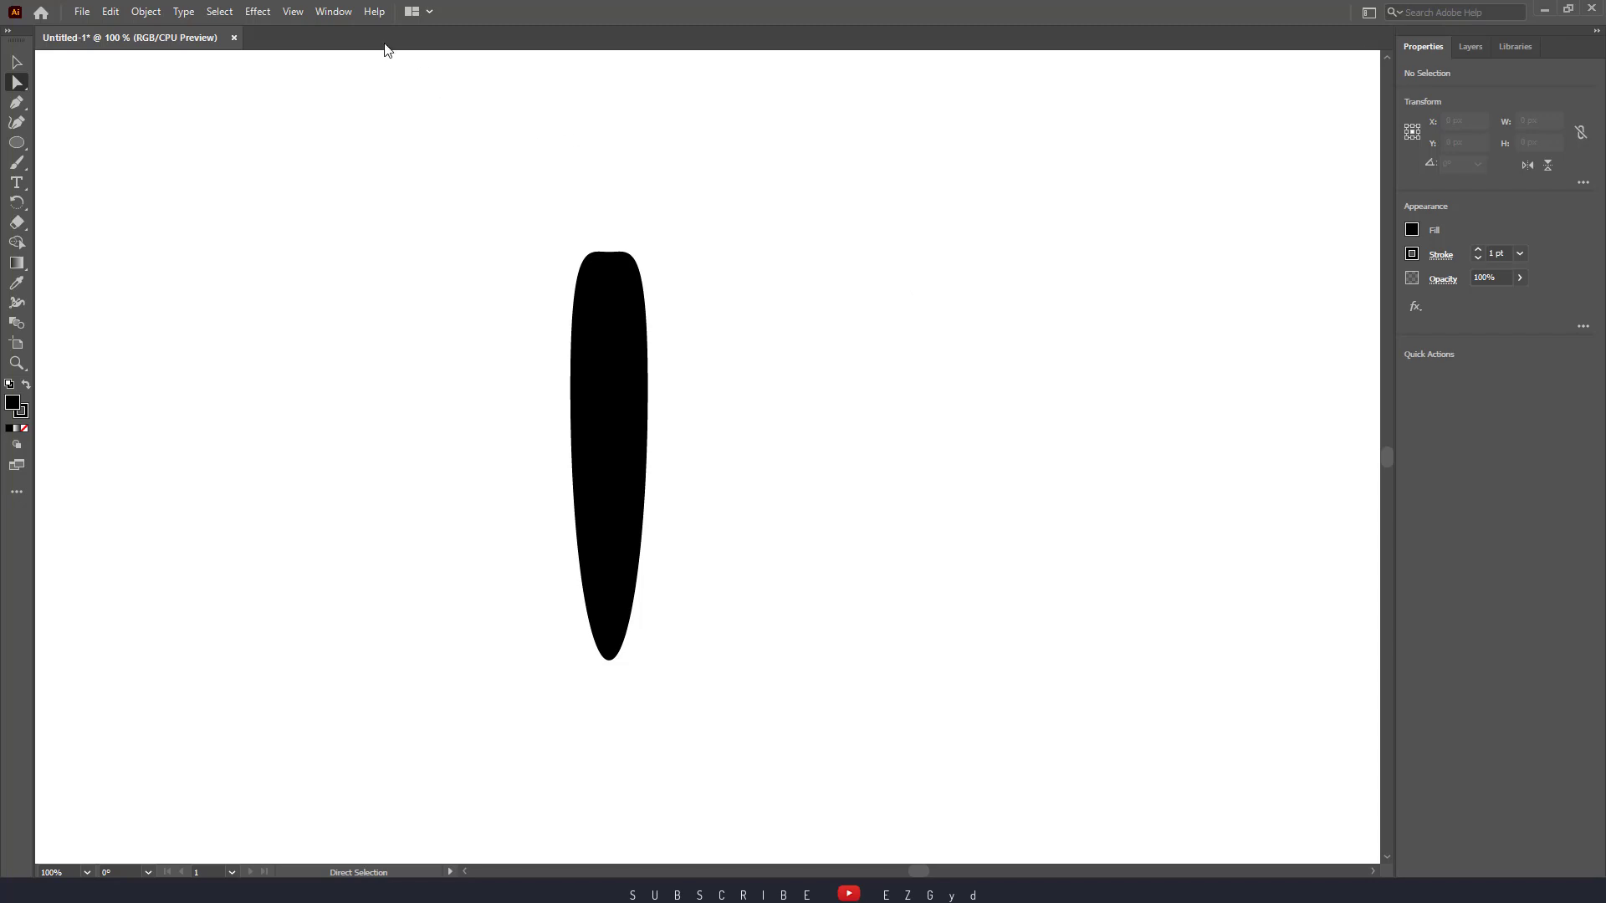
Add the black tapered shape to the Brushes collection as a new Art Brush
{"action": "left_click", "coordinate": [339, 17]}
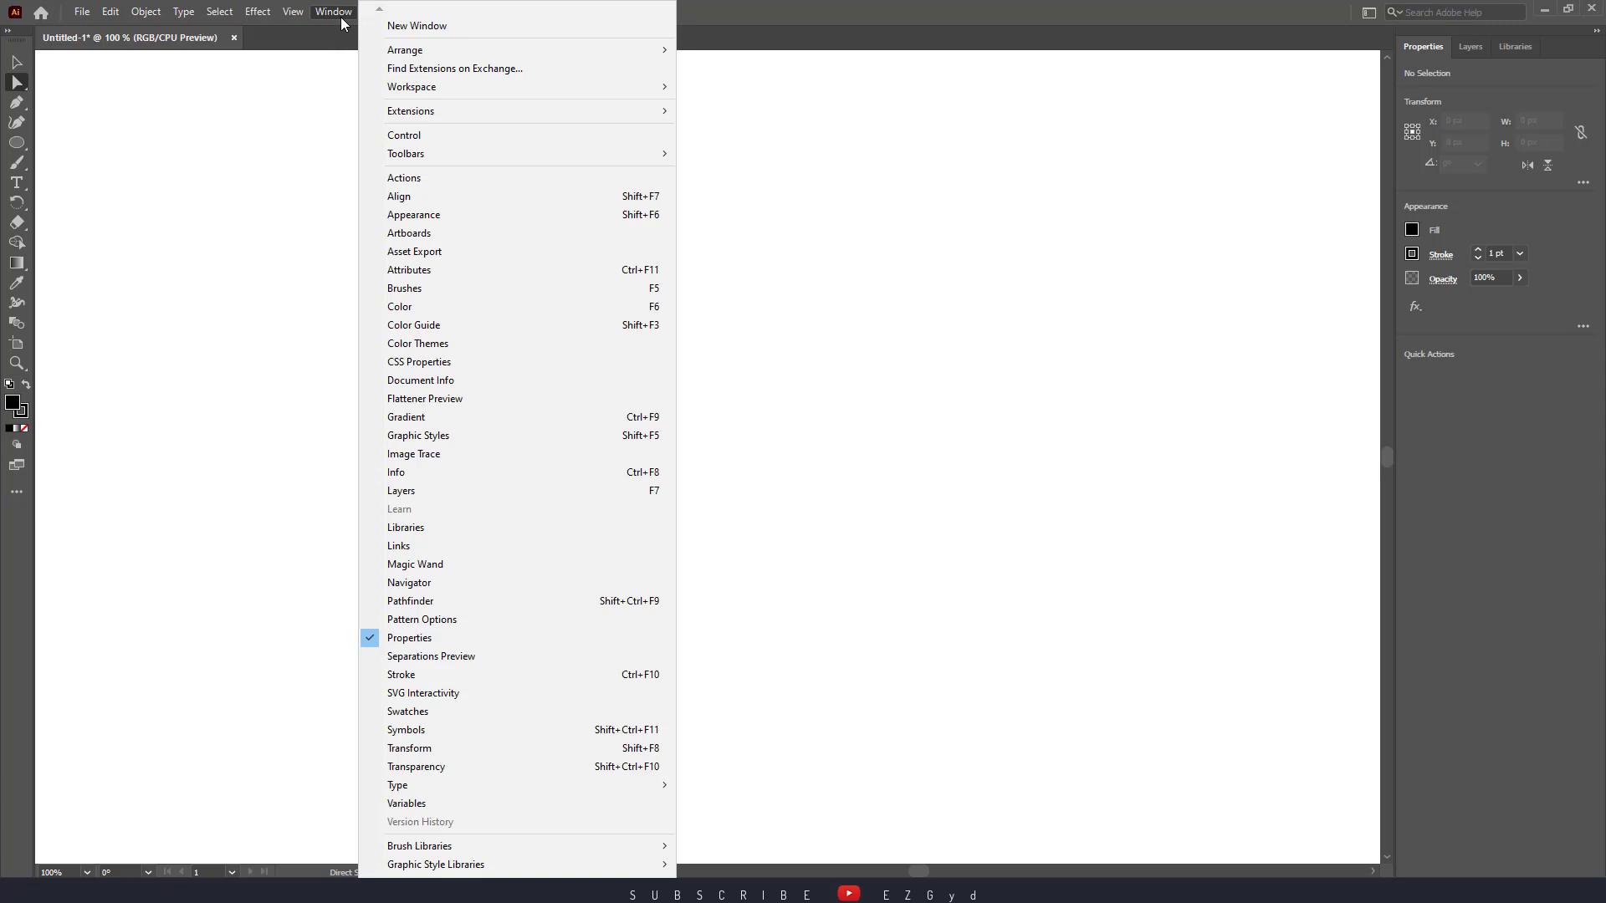
{"action": "left_click", "coordinate": [458, 288]}
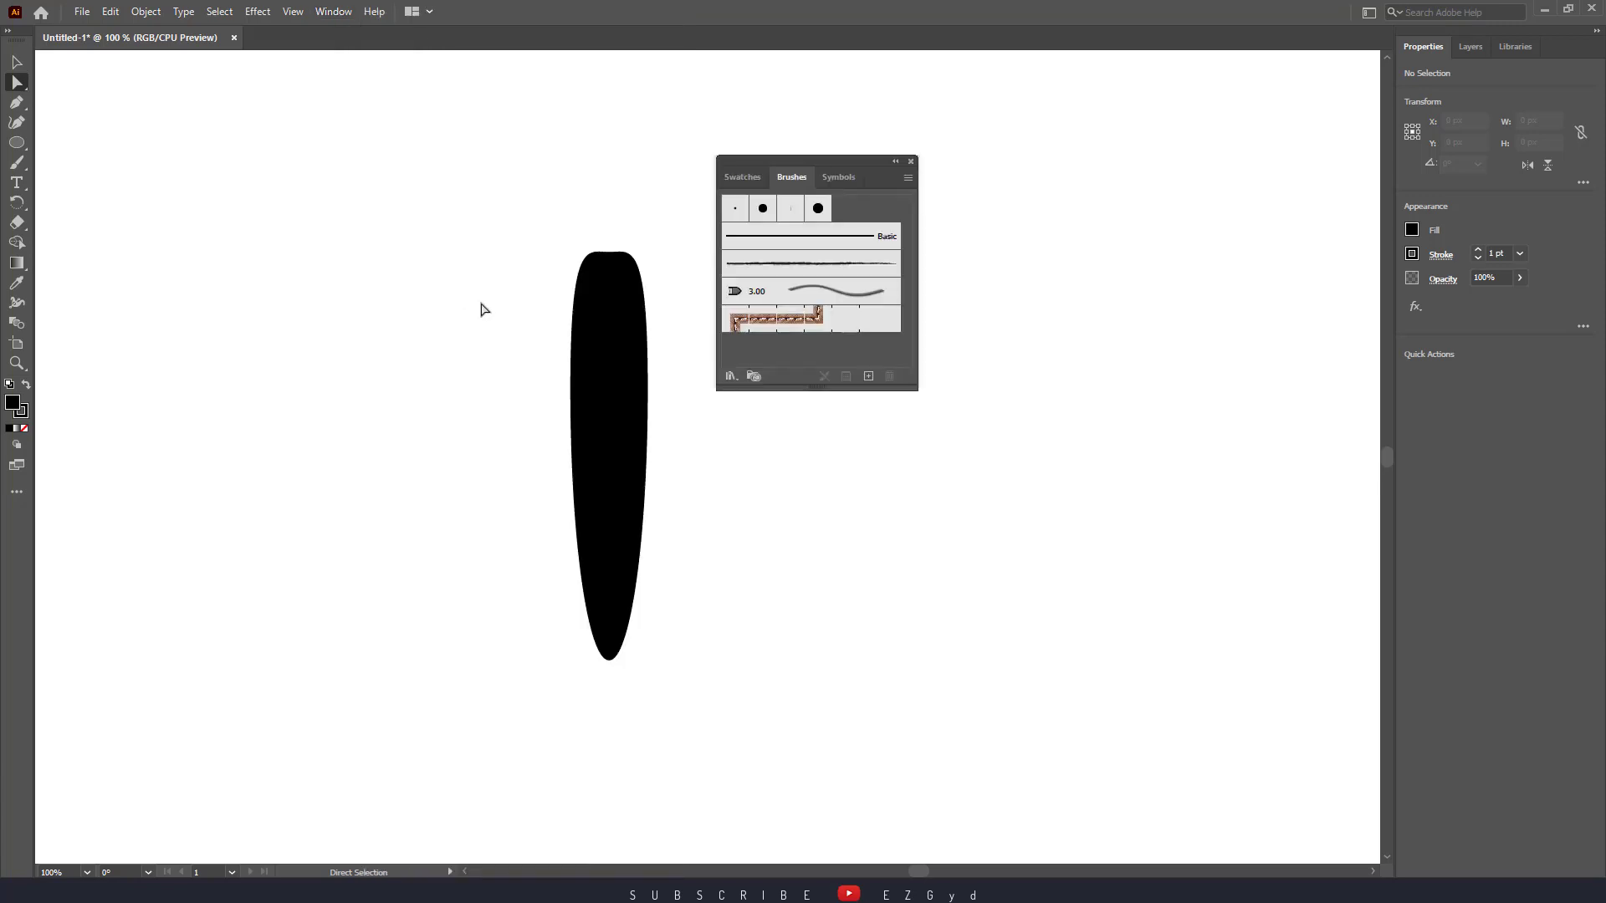
{"action": "left_click_drag", "start_coordinate": [828, 166], "coordinate": [878, 180]}
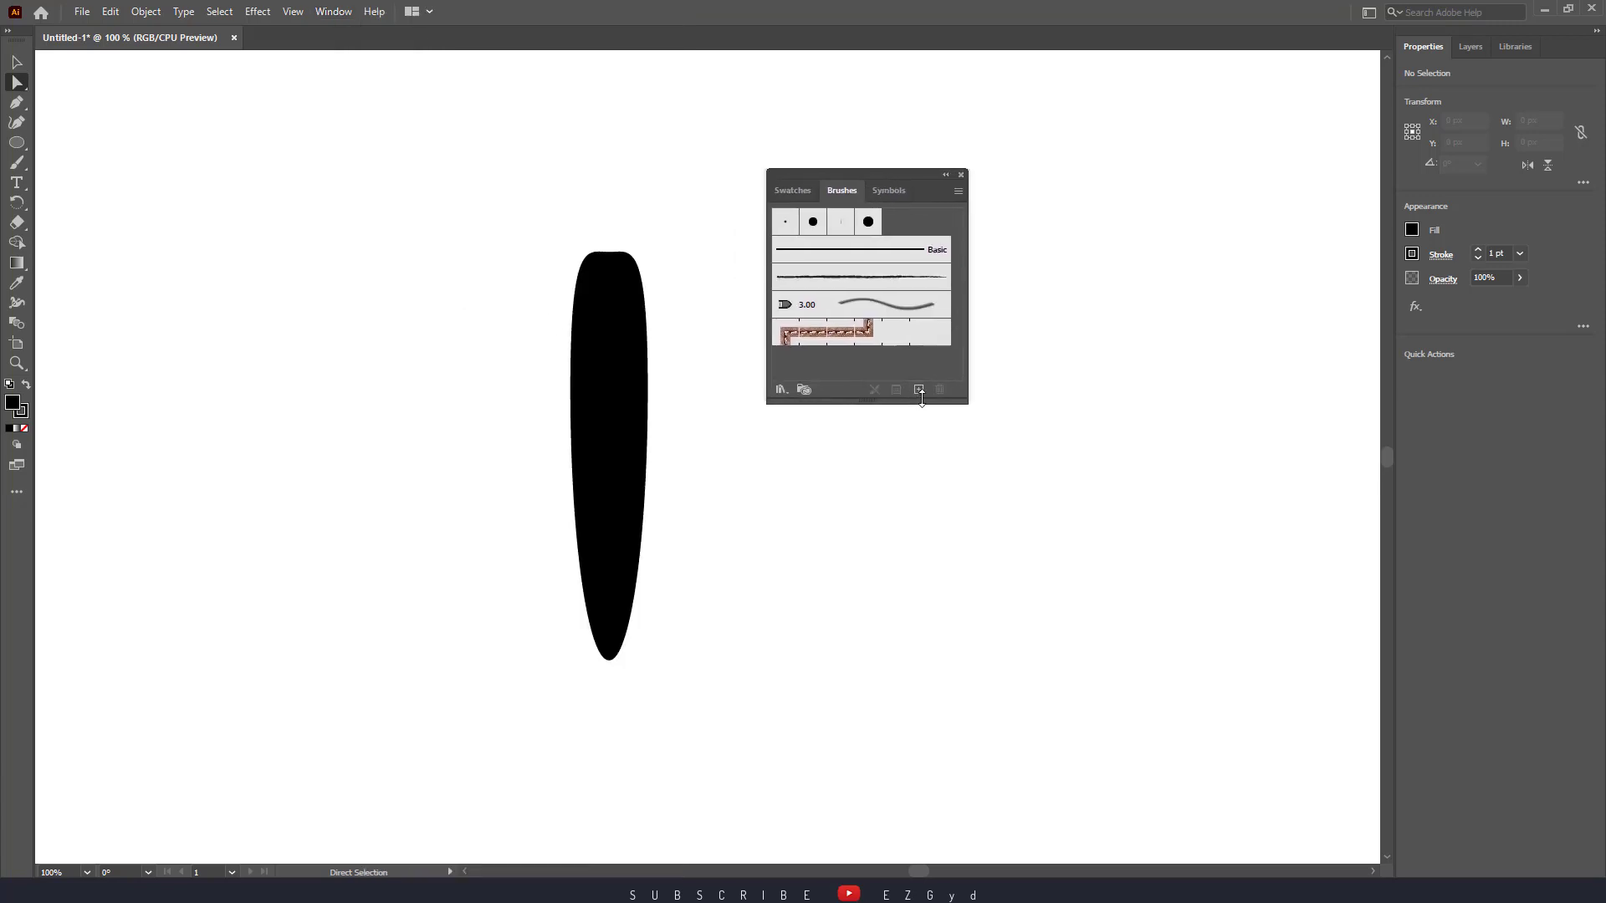
{"action": "left_click", "coordinate": [918, 391]}
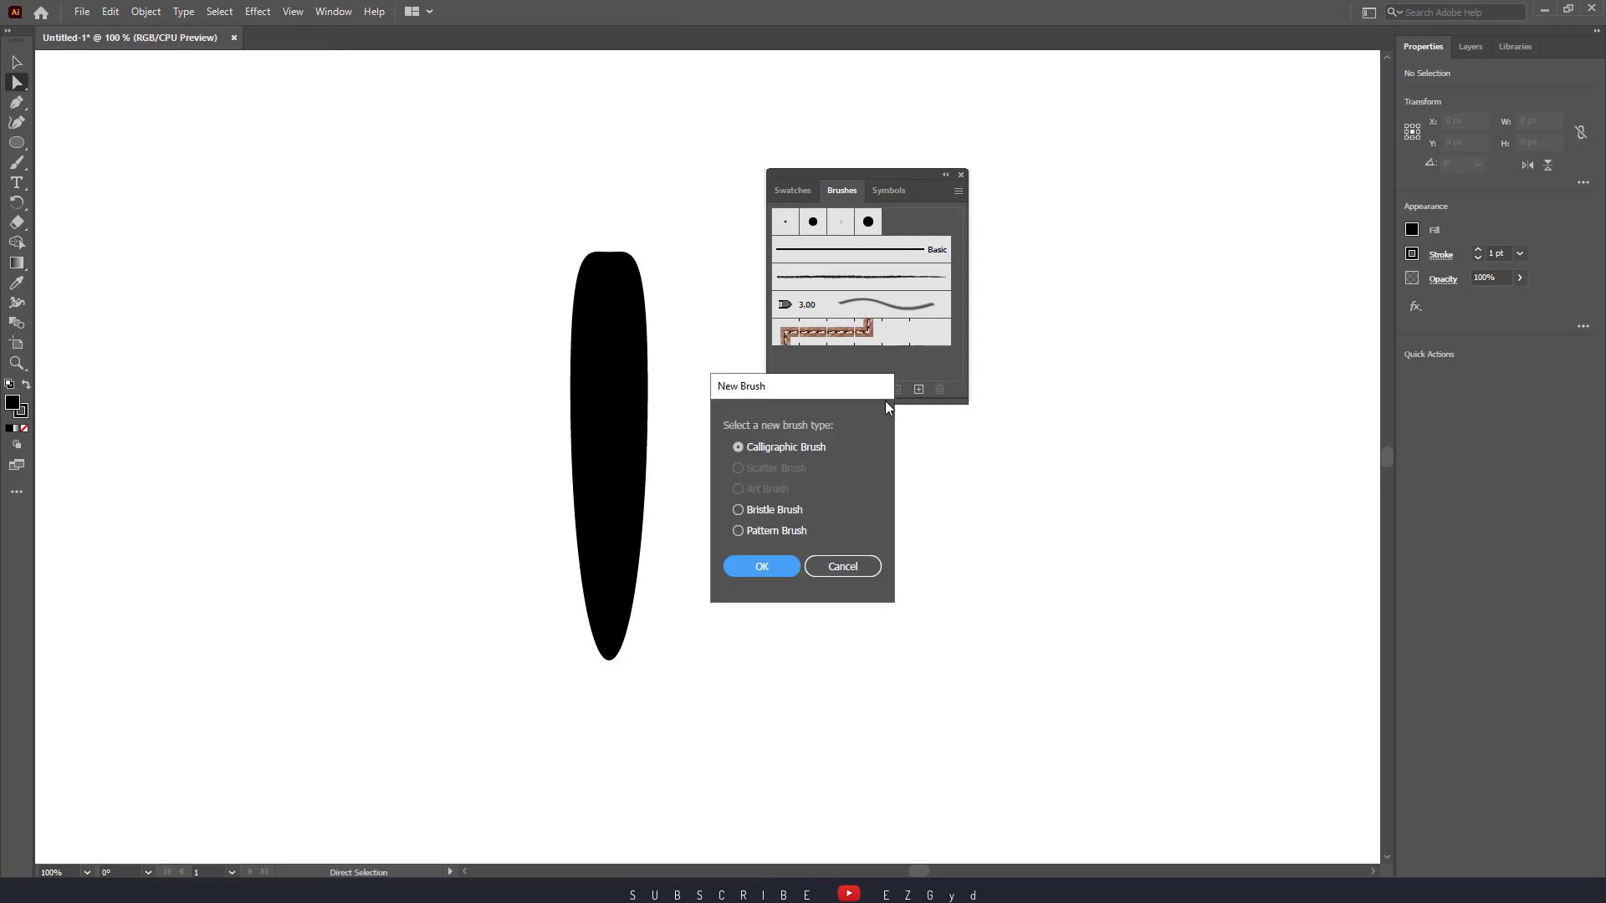
{"action": "left_click", "coordinate": [843, 566]}
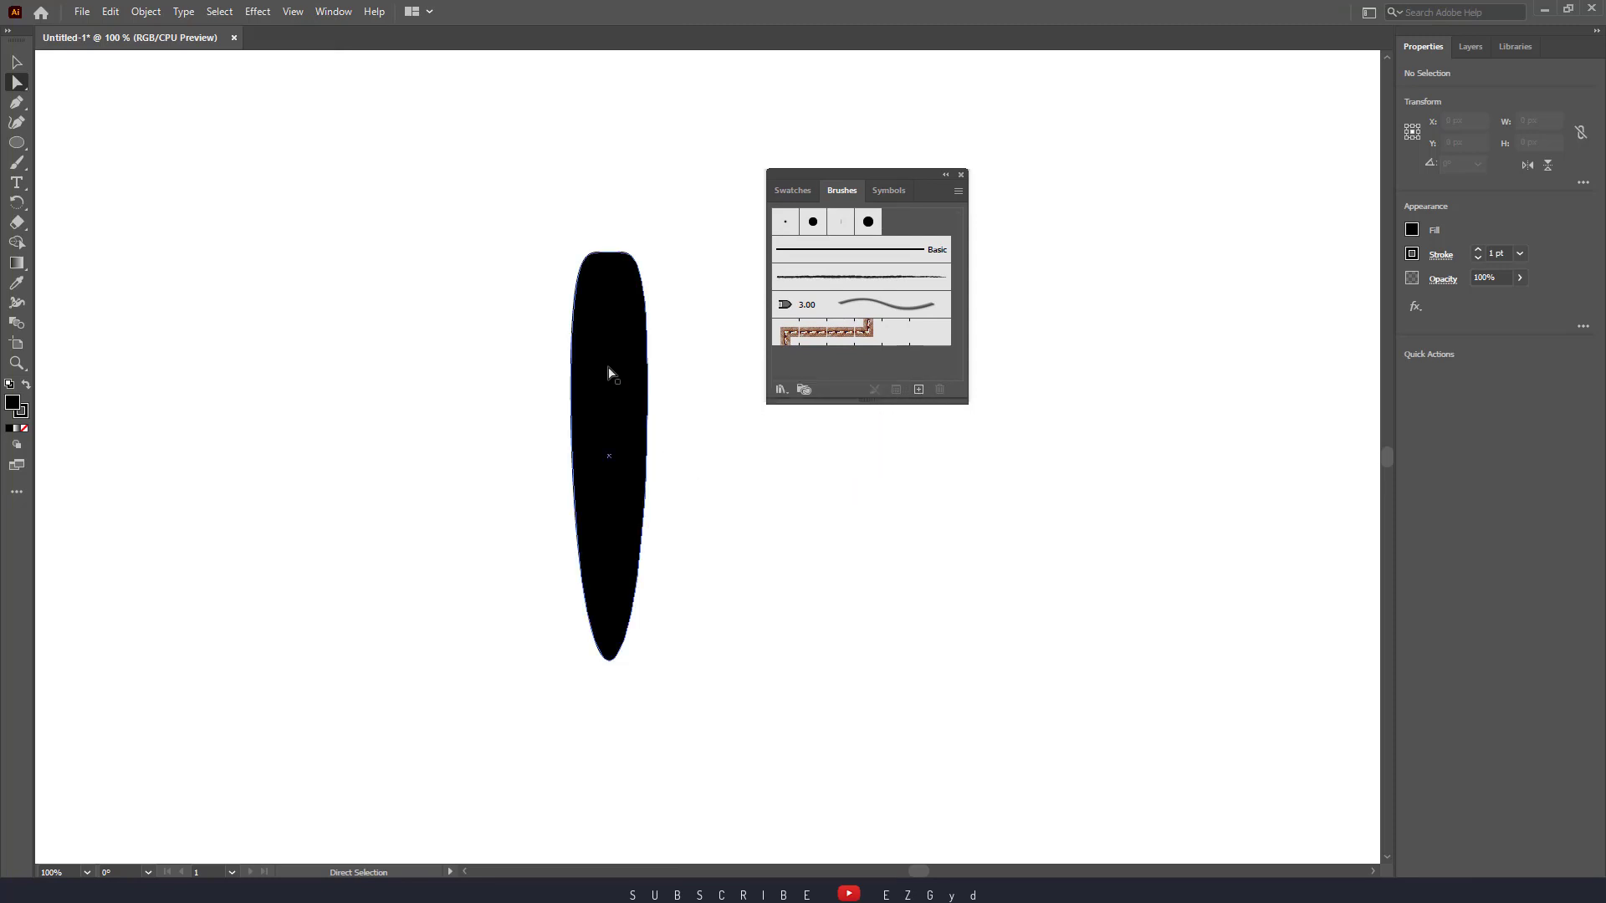
{"action": "left_click_drag", "start_coordinate": [611, 369], "coordinate": [841, 359]}
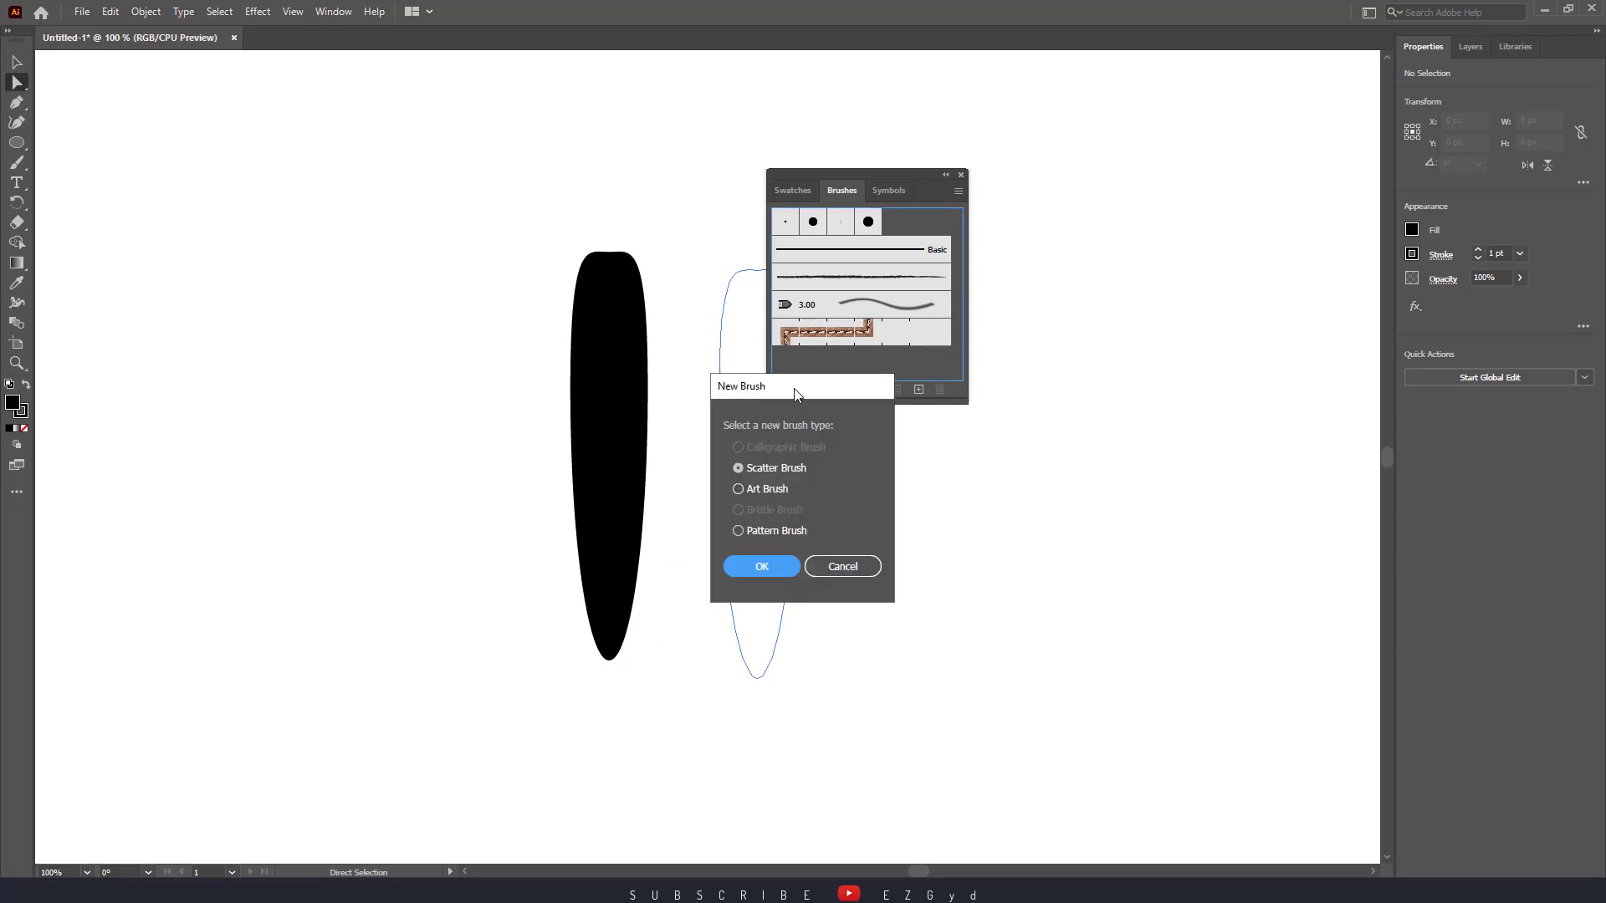
{"action": "mouse_move", "coordinate": [795, 392]}
{"action": "left_mouse_down"}
{"action": "mouse_move", "coordinate": [579, 429]}
{"action": "mouse_move", "coordinate": [380, 377]}
{"action": "mouse_move", "coordinate": [452, 410]}
{"action": "mouse_move", "coordinate": [858, 483]}
{"action": "mouse_move", "coordinate": [870, 451]}
{"action": "left_mouse_up"}
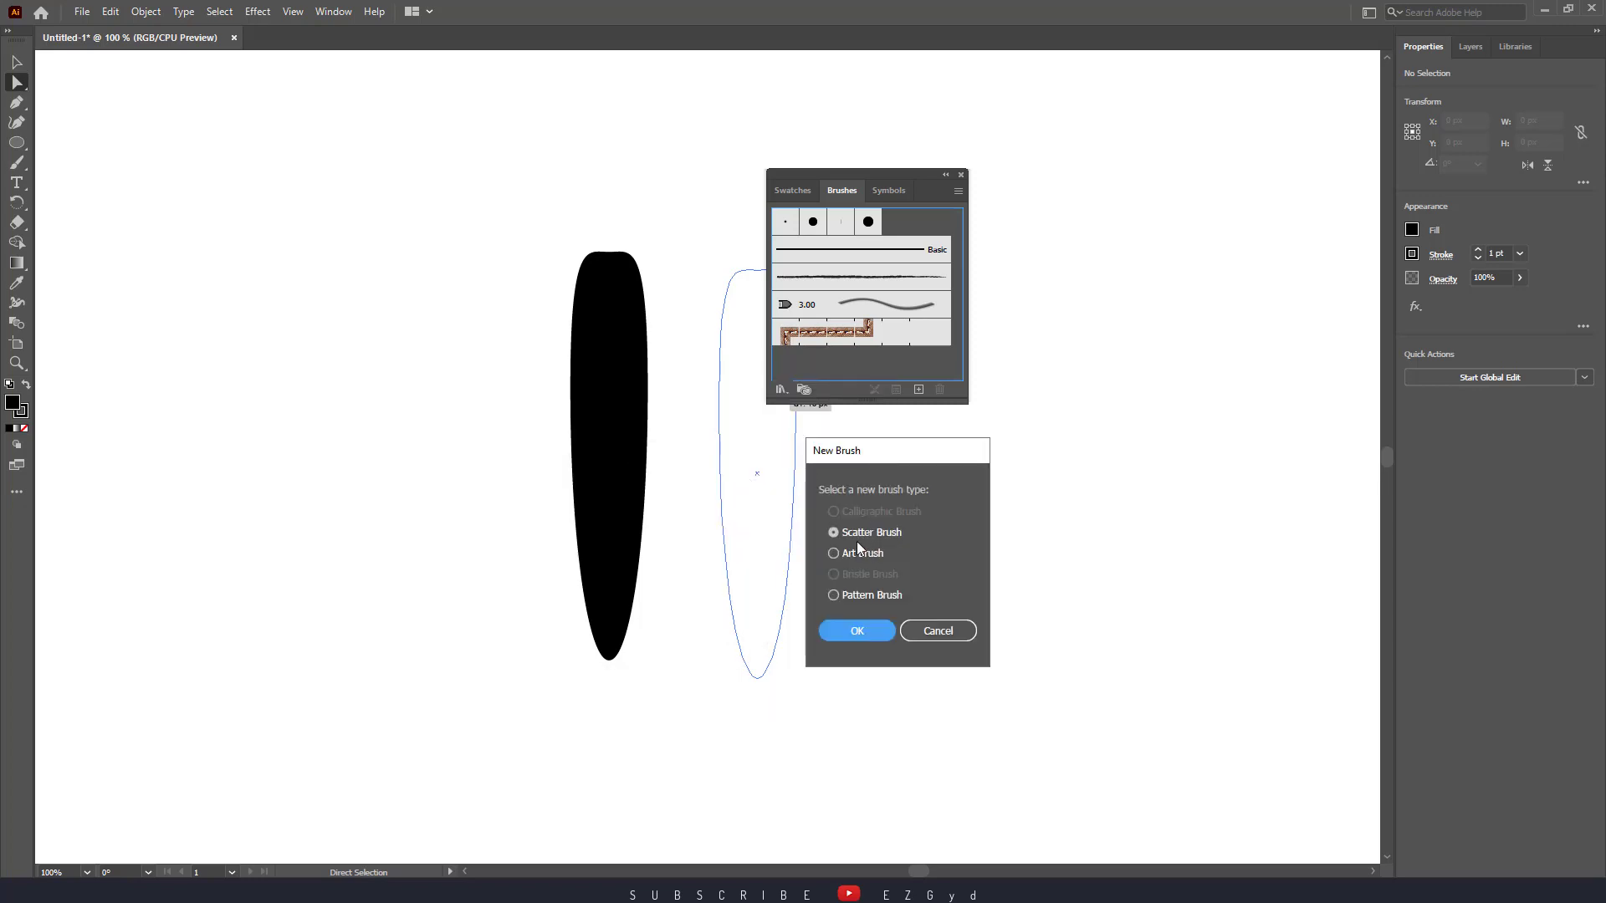
{"action": "left_click", "coordinate": [863, 556]}
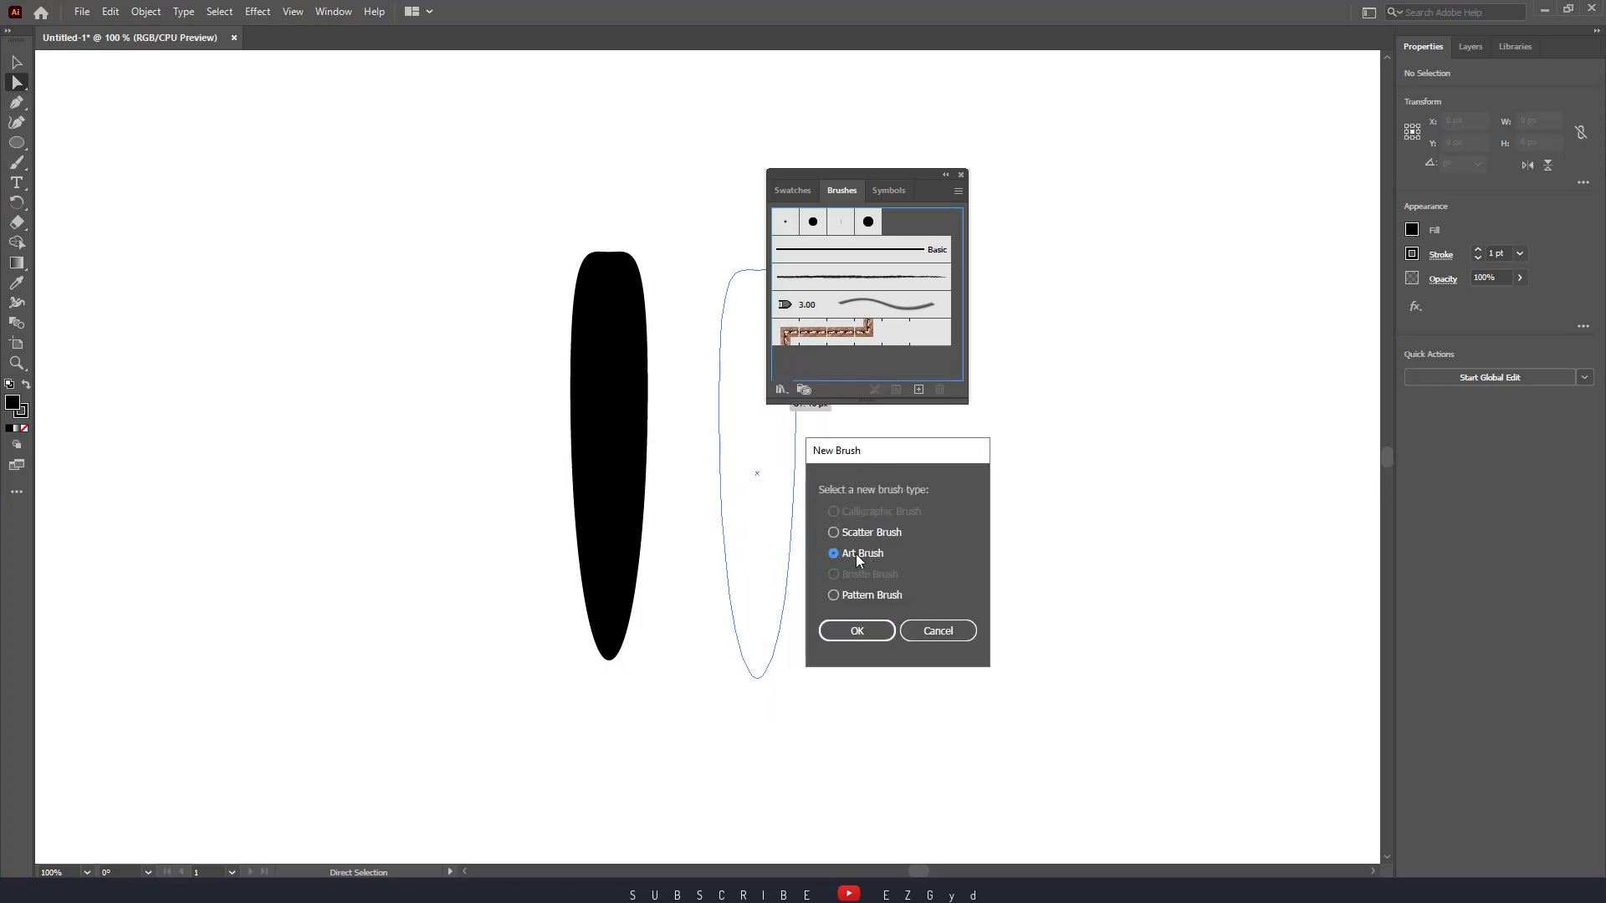
{"action": "left_click", "coordinate": [879, 637]}
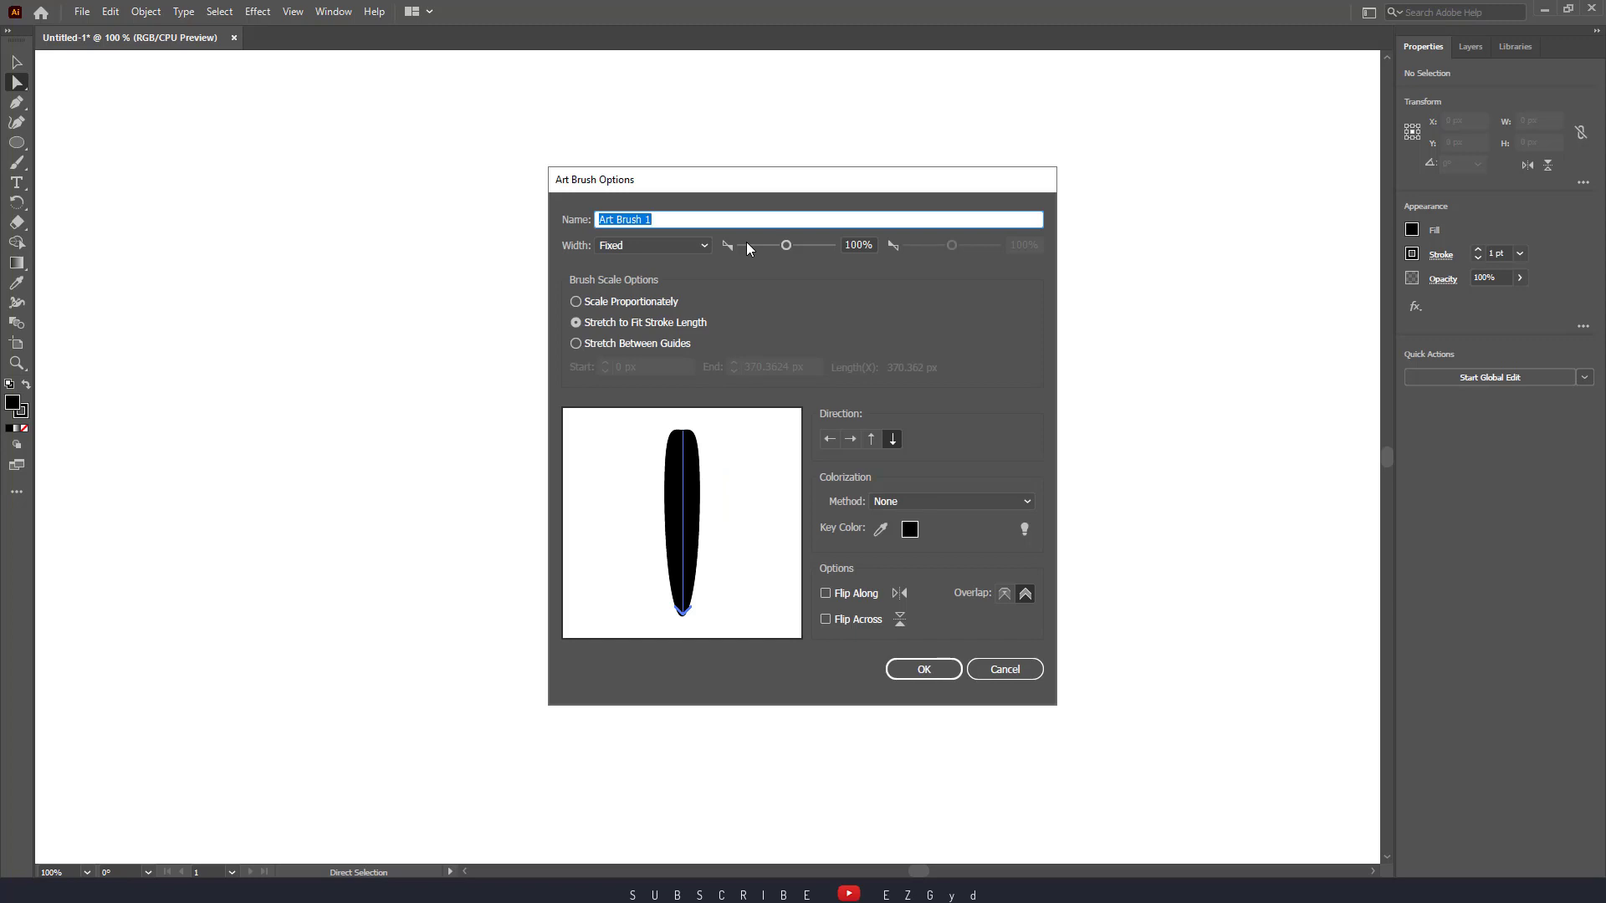
Set the new art brush's colorization method to Tints and save the brush
{"action": "left_click", "coordinate": [677, 216]}
{"action": "left_click_drag", "start_coordinate": [671, 217], "coordinate": [584, 220]}
{"action": "left_click", "coordinate": [669, 215]}
{"action": "left_click", "coordinate": [936, 503]}
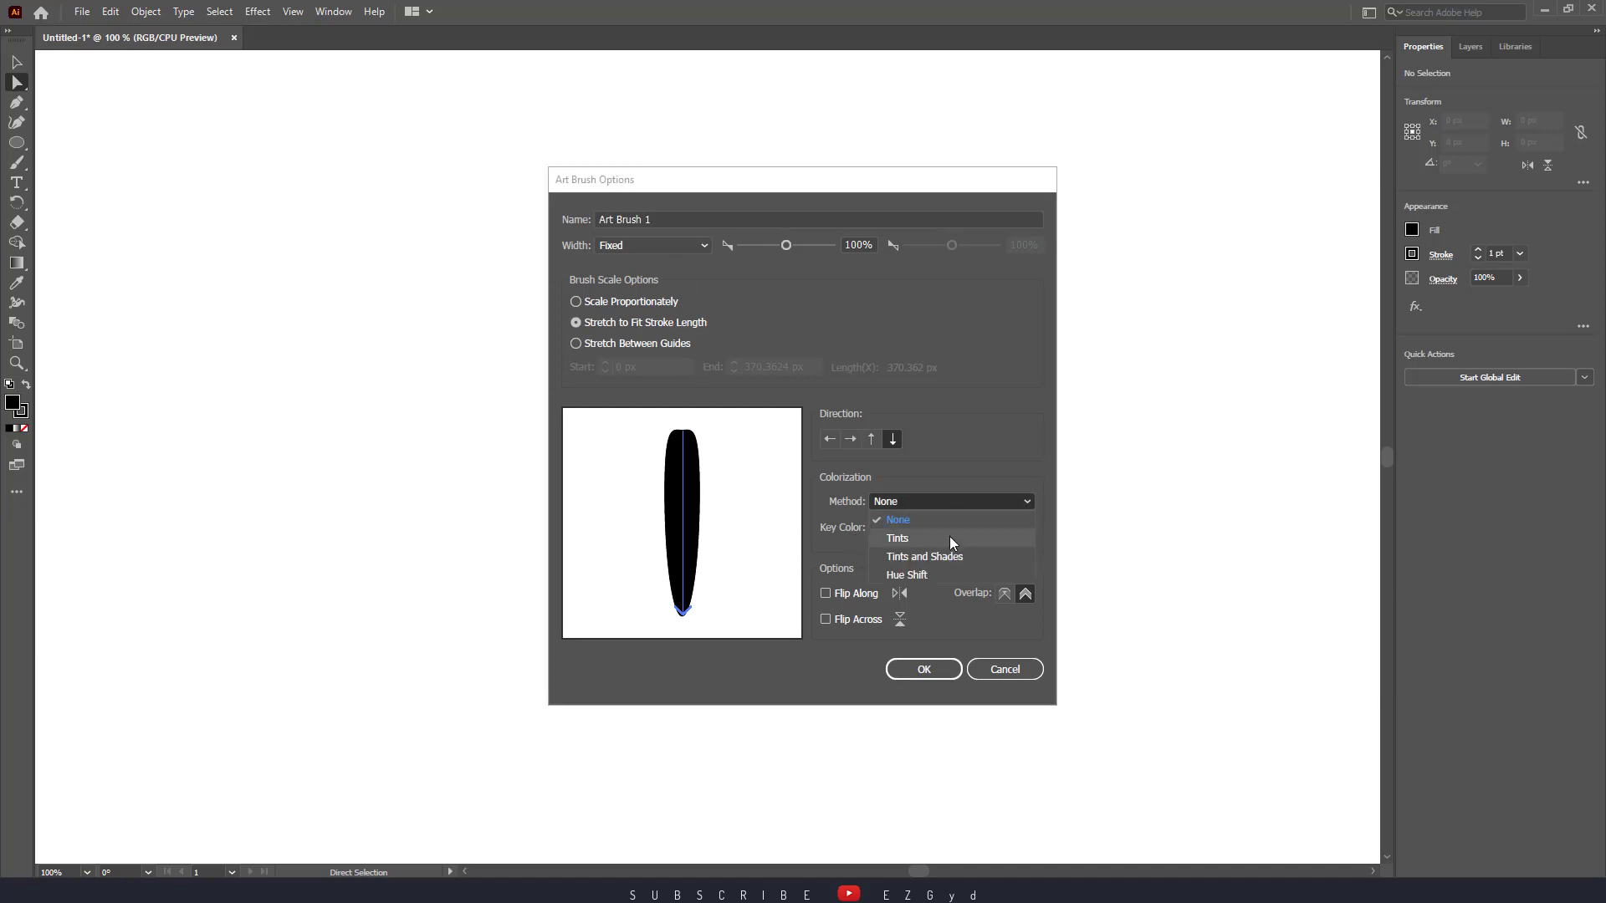
{"action": "left_click", "coordinate": [951, 542]}
{"action": "left_click", "coordinate": [947, 501]}
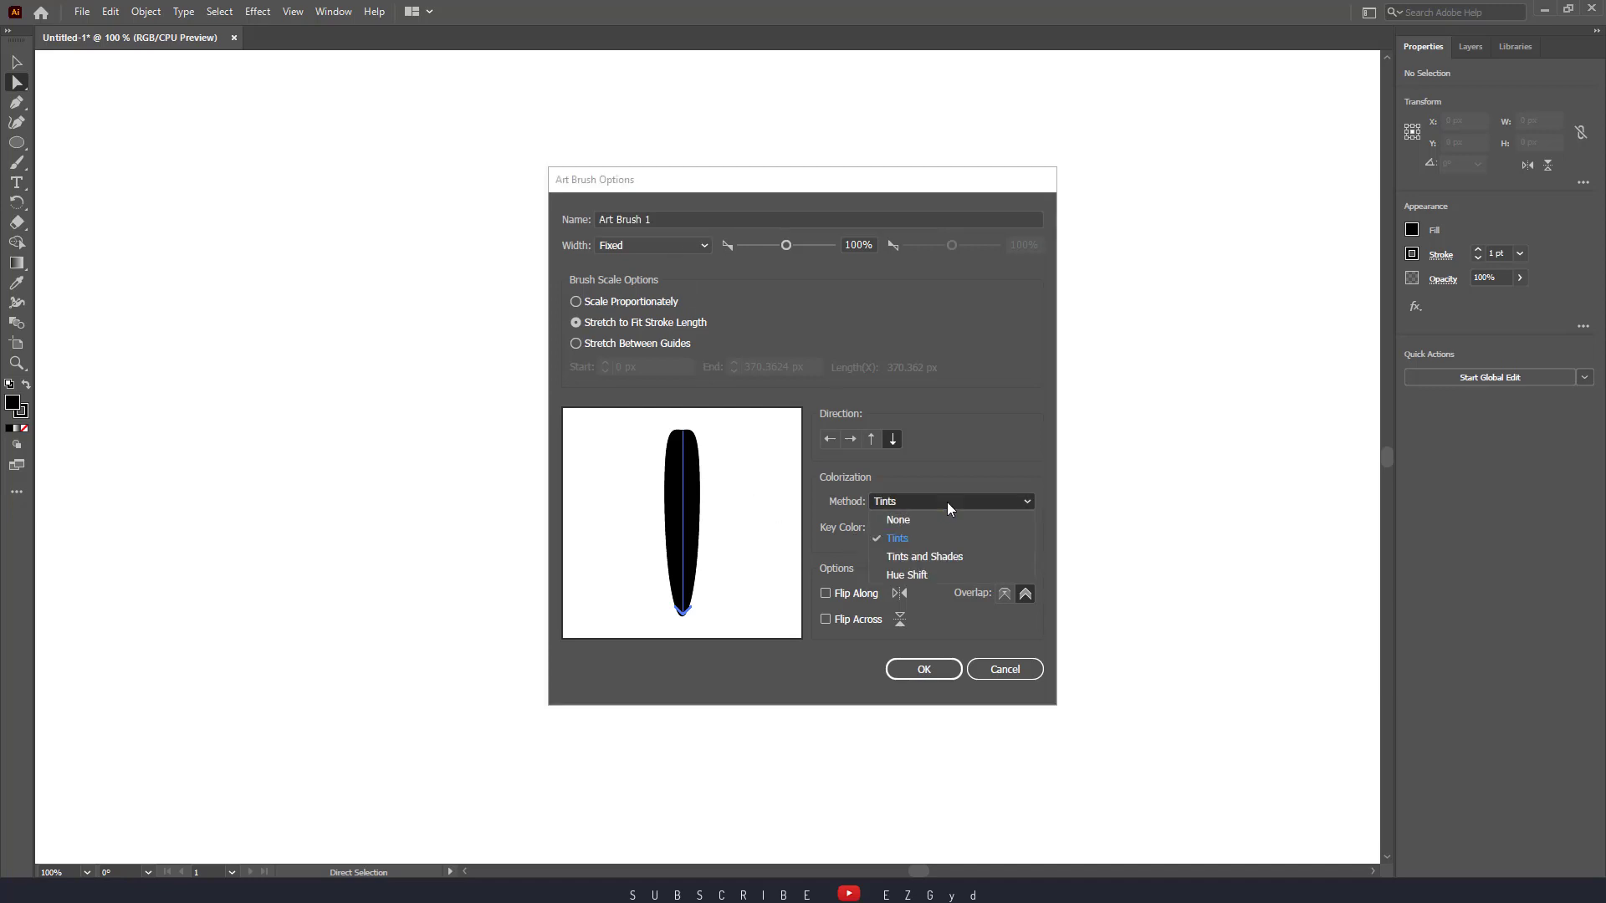
{"action": "left_click", "coordinate": [925, 544]}
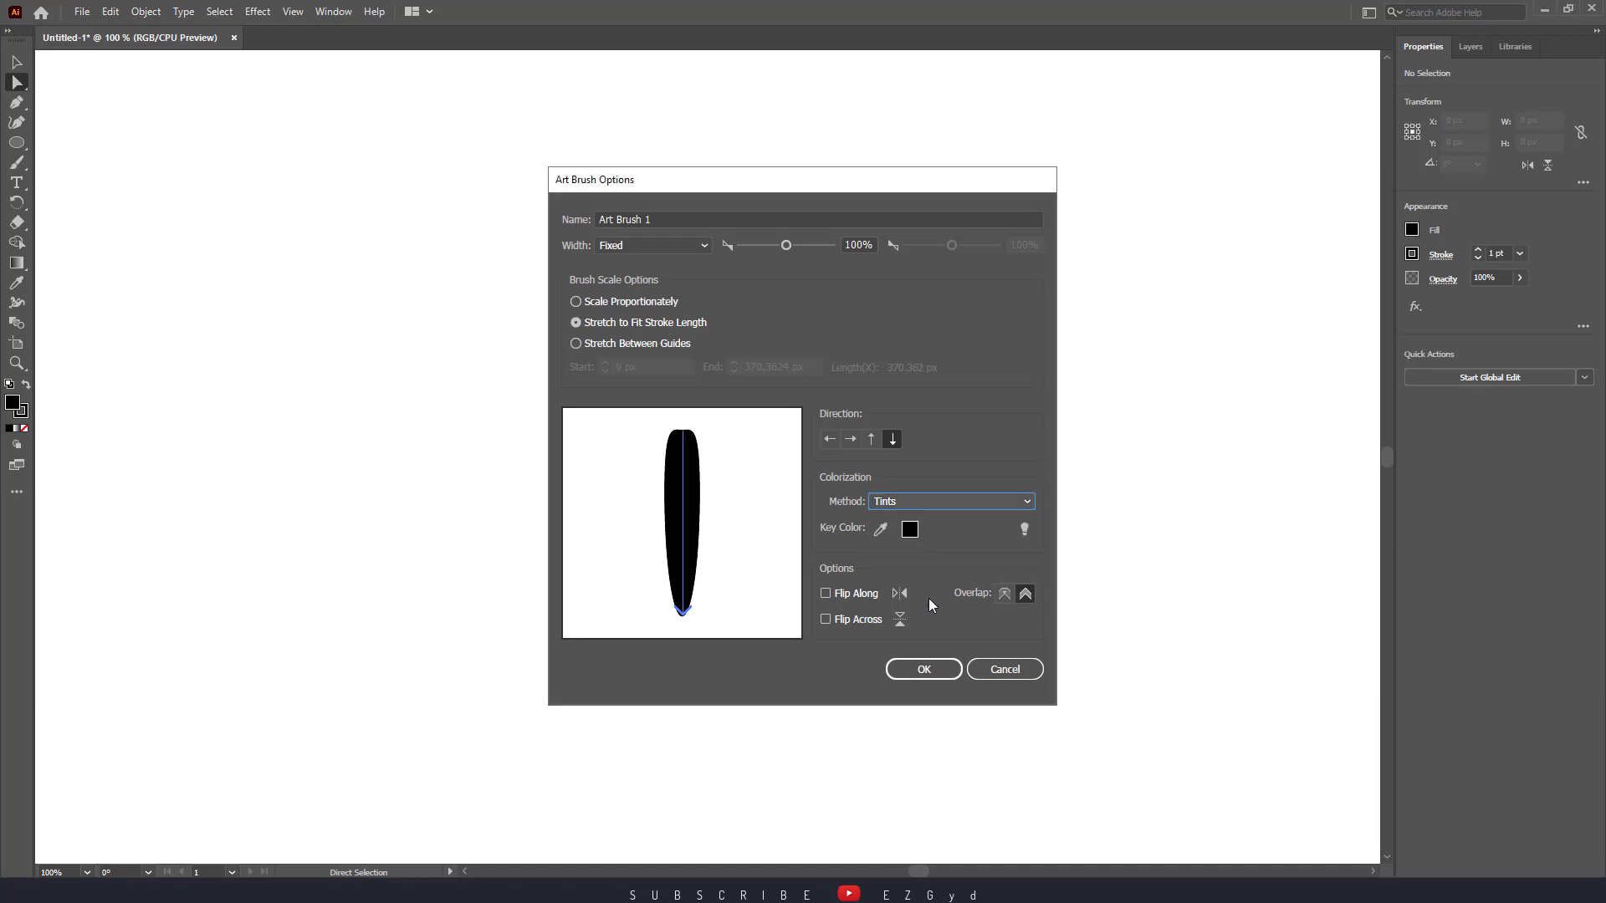
{"action": "left_click", "coordinate": [938, 672]}
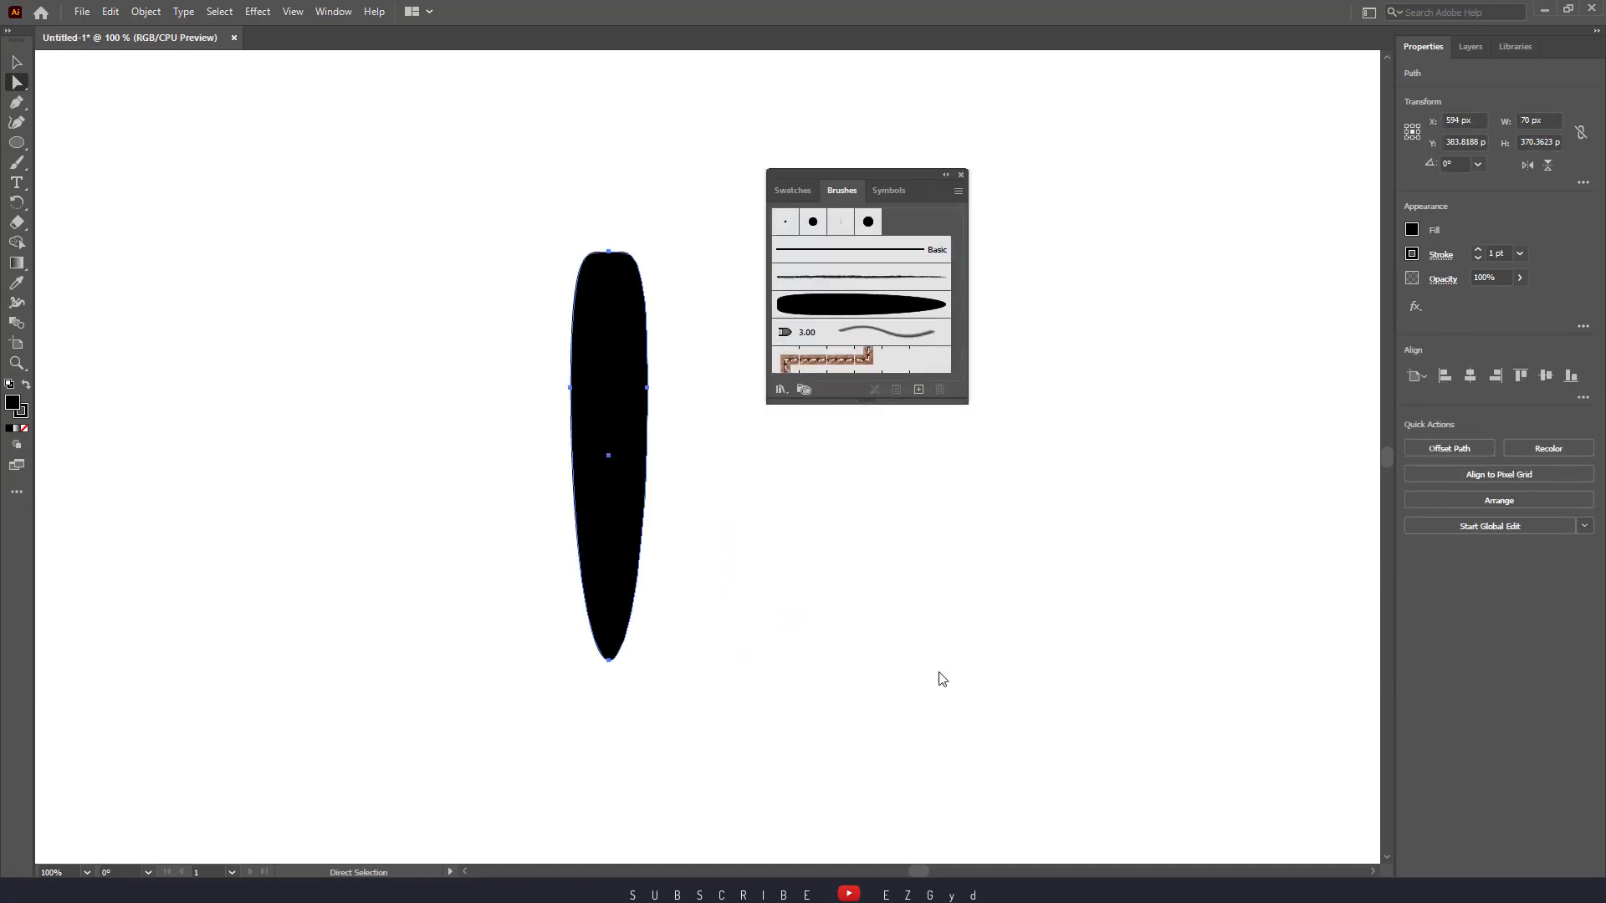
Delete the original black tapered shape from the canvas
{"action": "left_click", "coordinate": [869, 311]}
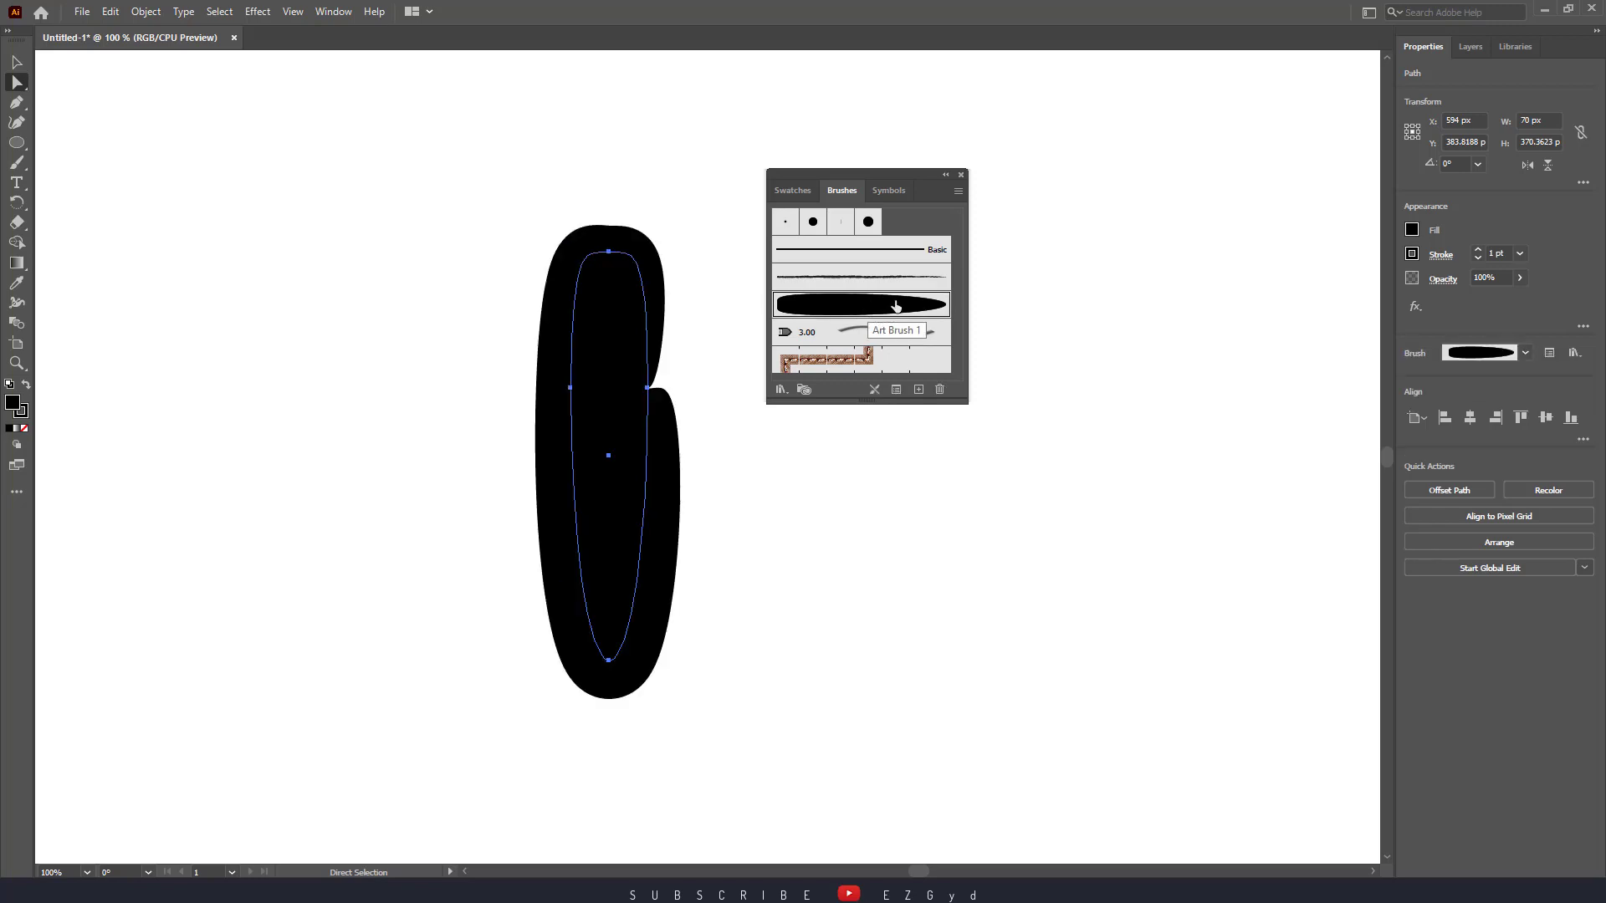
{"action": "key", "text": "ctrl+z"}
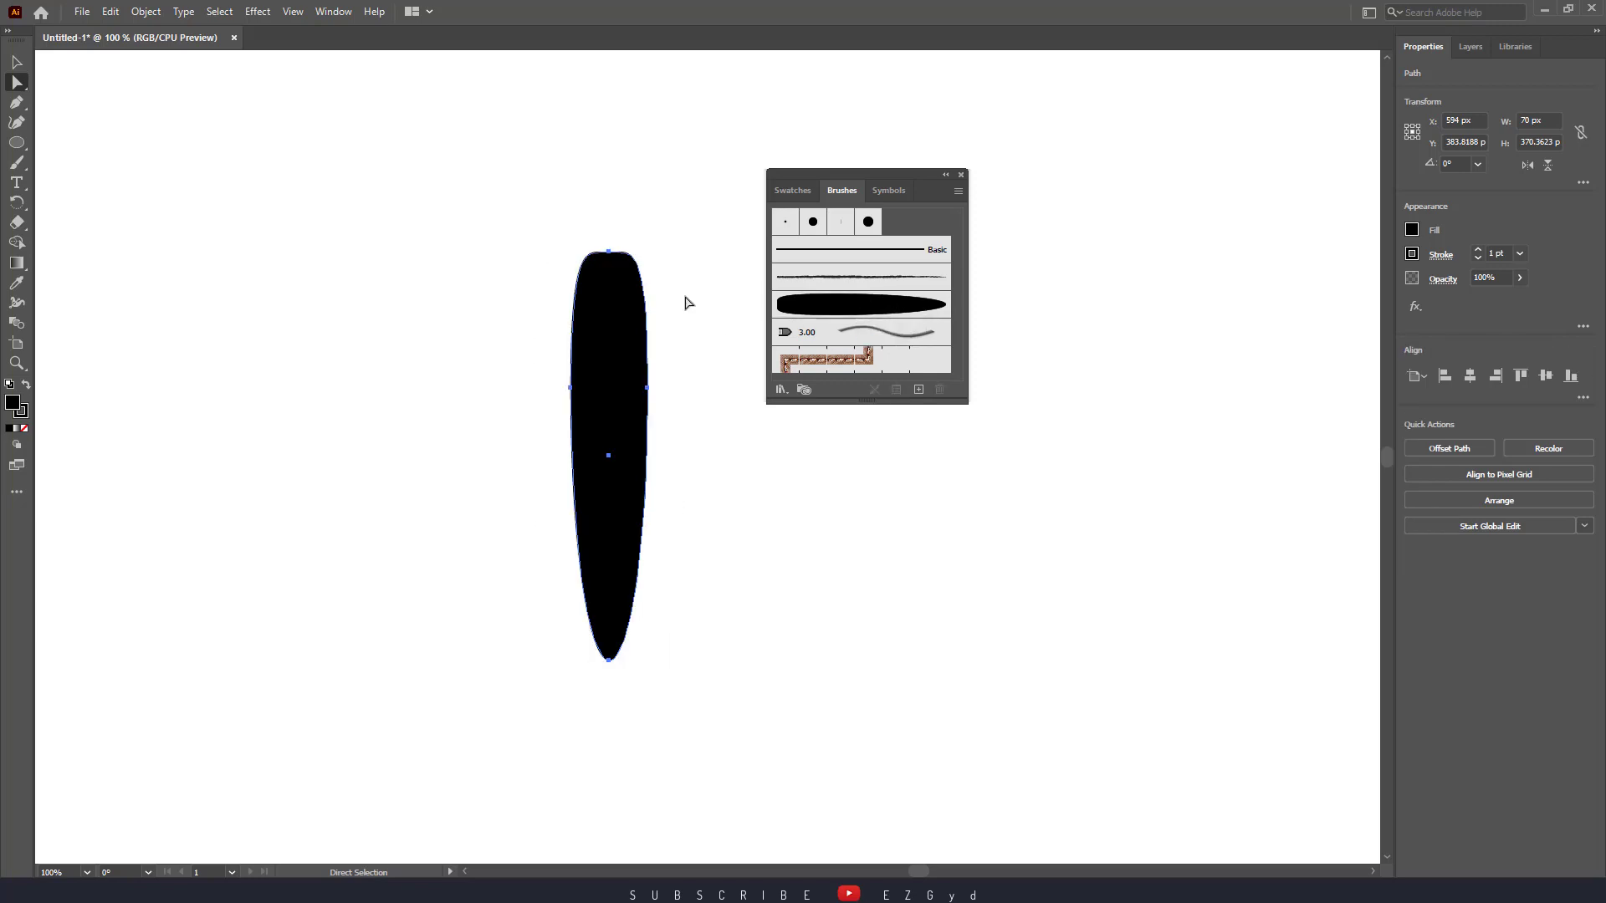
{"action": "key", "text": "Delete"}
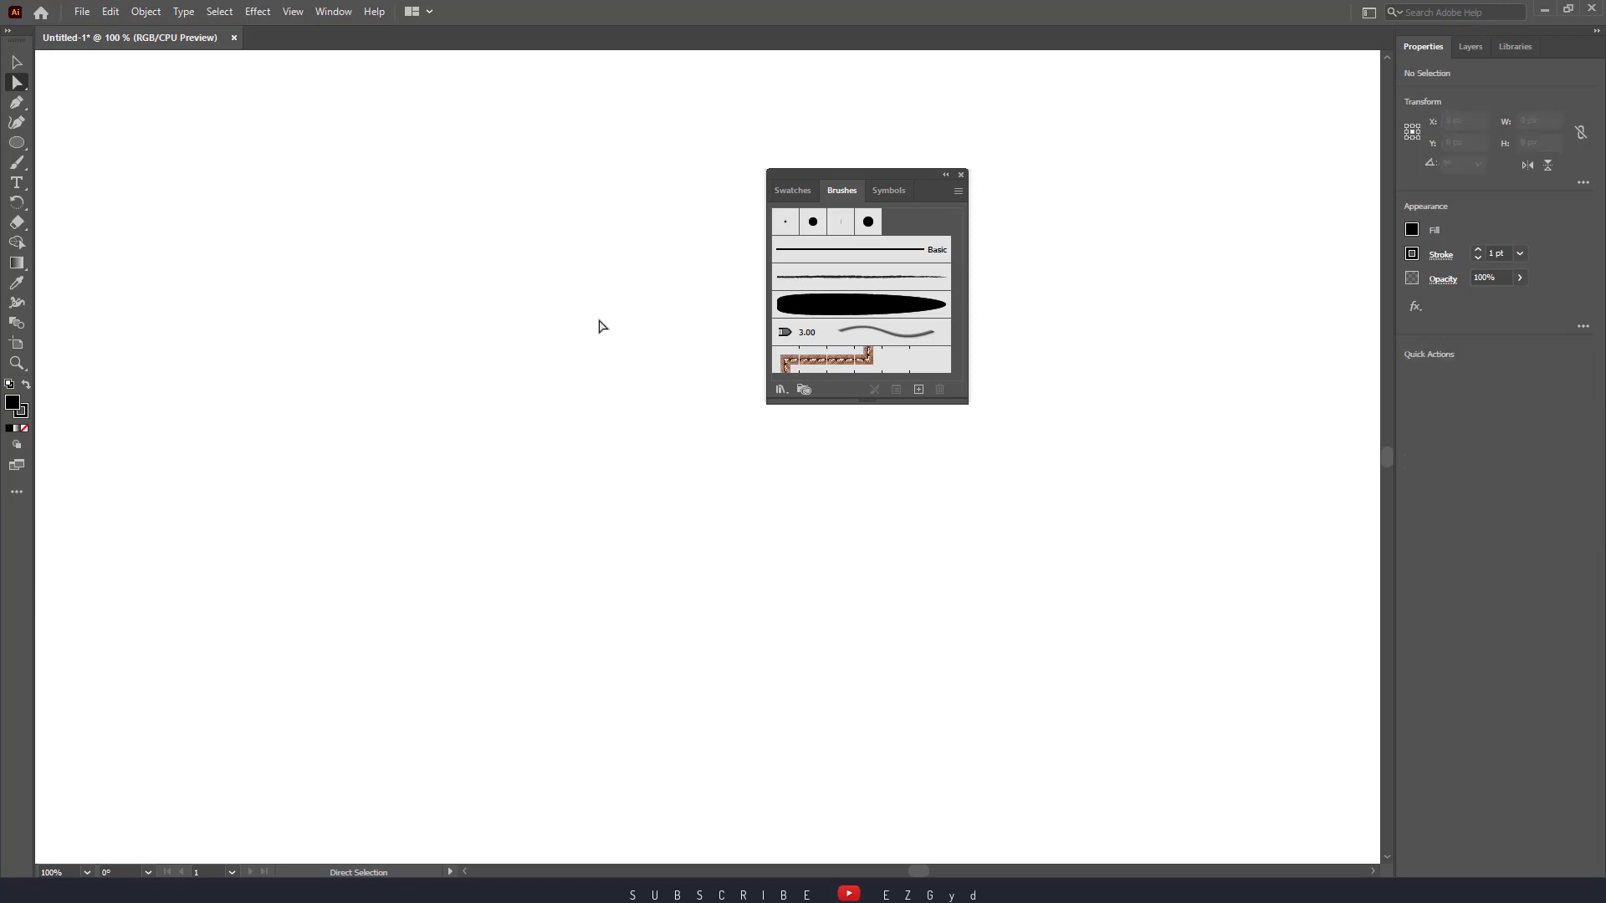
Try two test strokes on the canvas with the Paintbrush and the new art brush, and undo both
{"action": "left_click", "coordinate": [24, 172]}
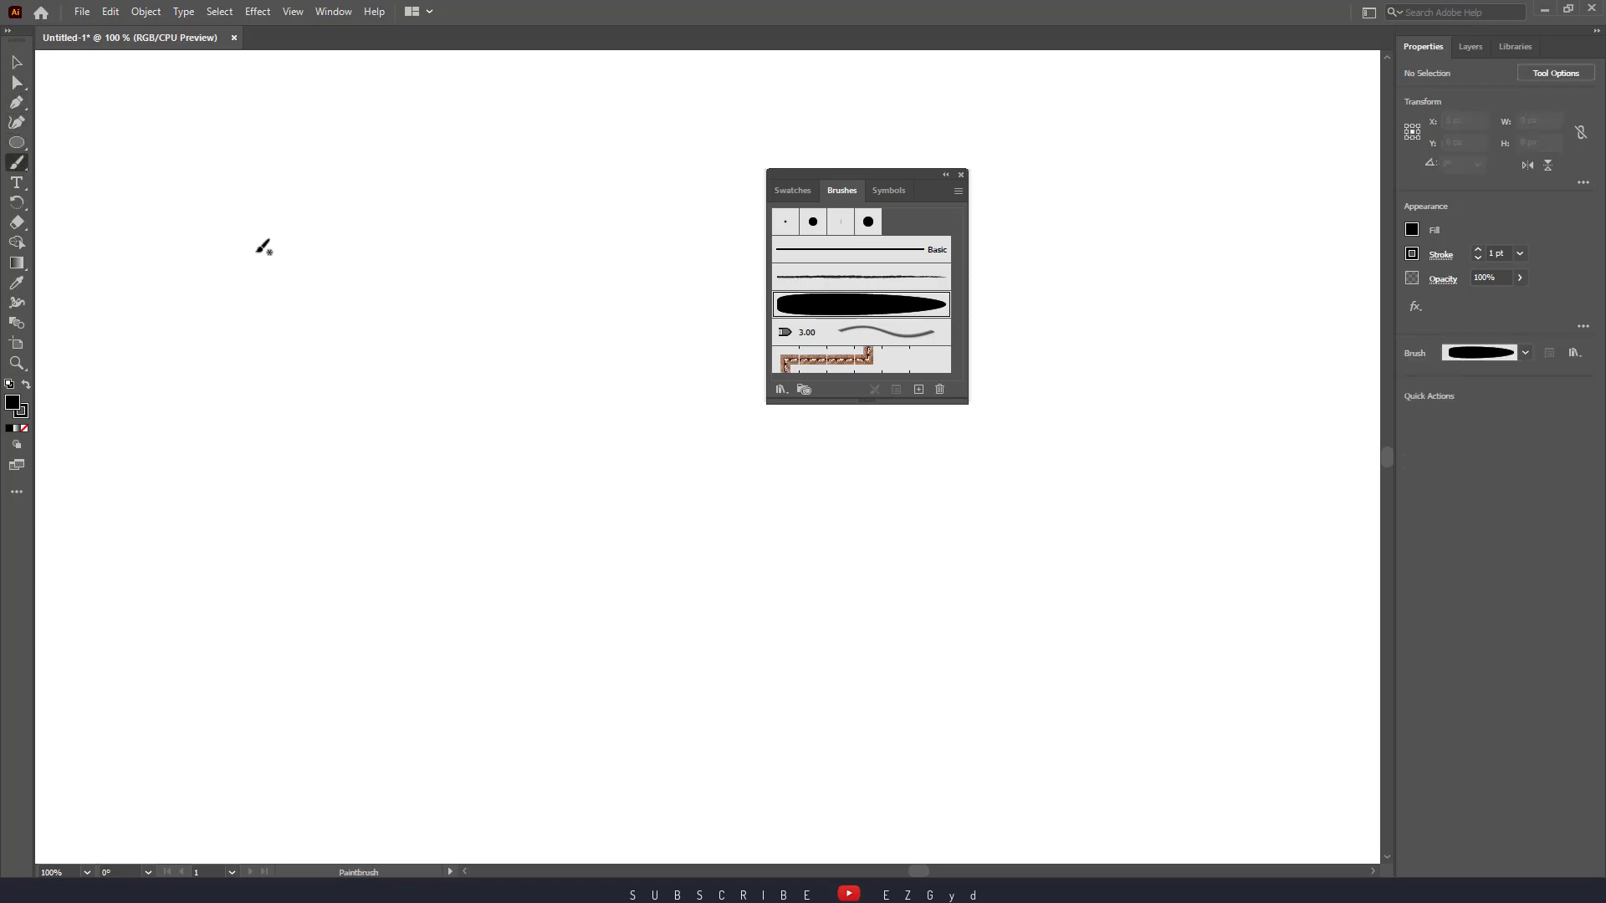
{"action": "mouse_move", "coordinate": [187, 300]}
{"action": "left_mouse_down"}
{"action": "mouse_move", "coordinate": [189, 610]}
{"action": "mouse_move", "coordinate": [417, 216]}
{"action": "left_mouse_up"}
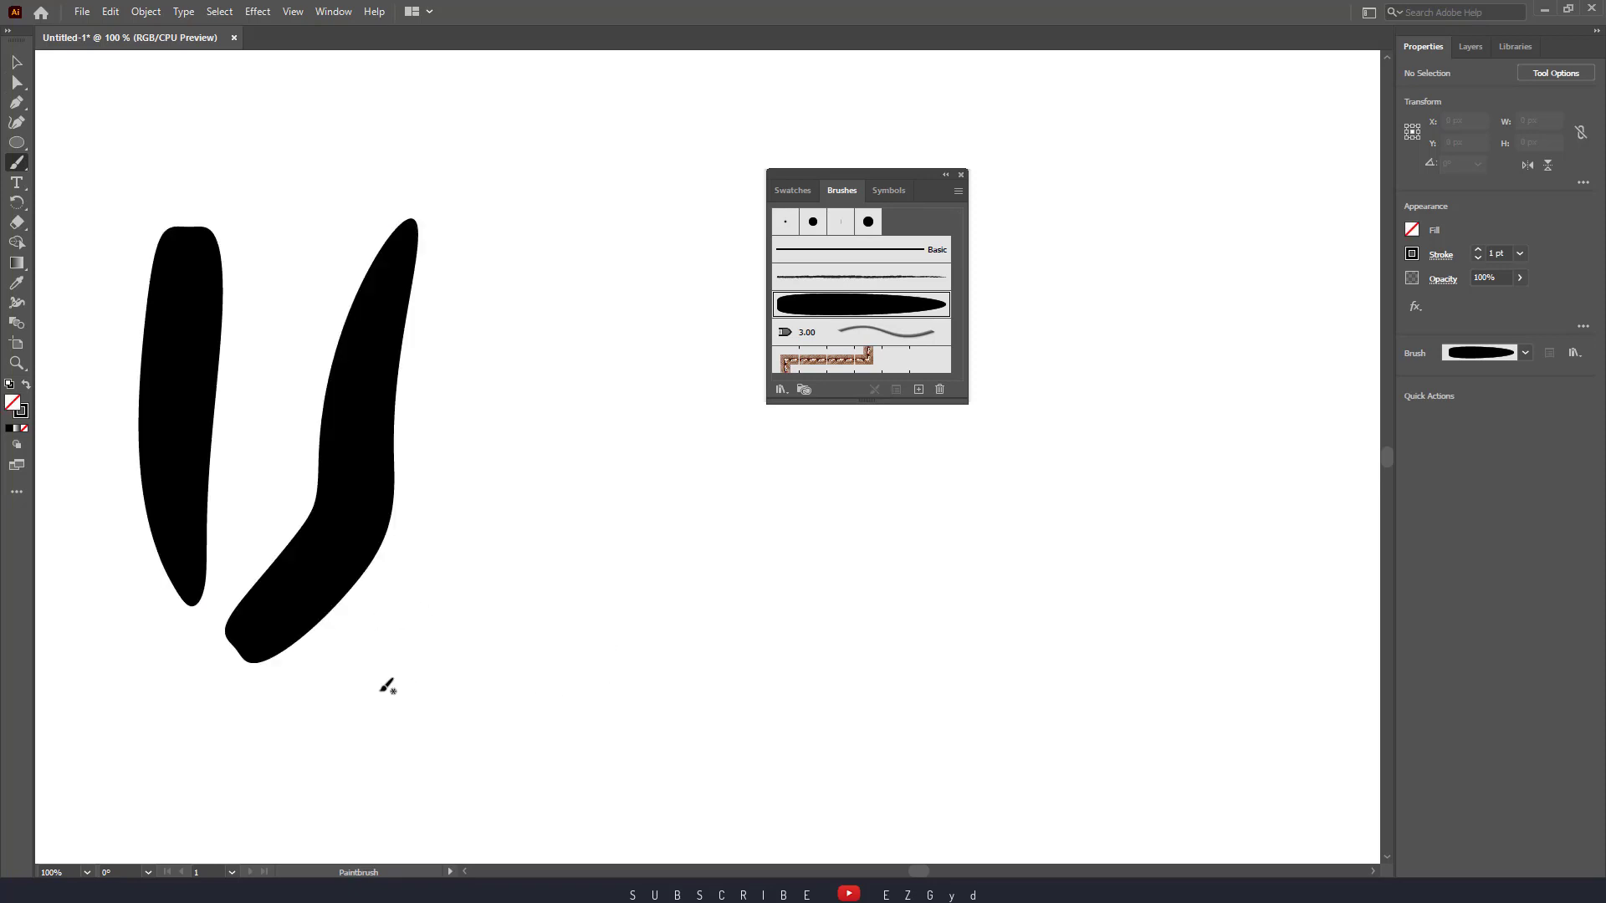
{"action": "key", "text": "ctrl+z"}
{"action": "key", "text": "ctrl+z"}
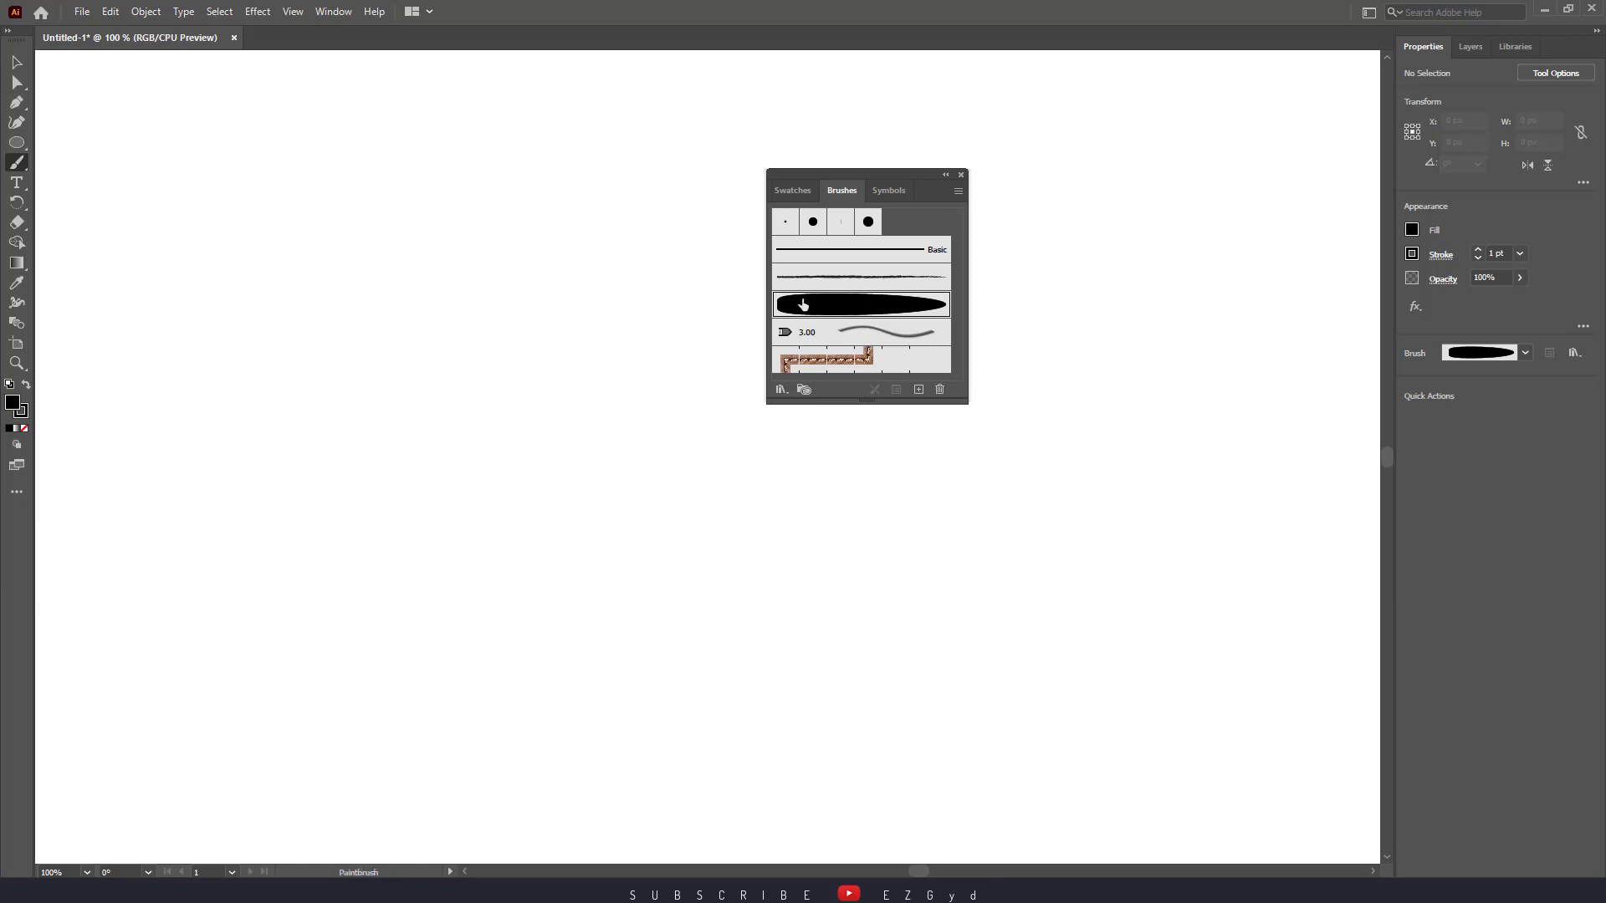
Paint four roughly horizontal strokes of different lengths, one below the other, with the new art brush
{"action": "mouse_move", "coordinate": [891, 184]}
{"action": "left_mouse_down"}
{"action": "mouse_move", "coordinate": [1064, 188]}
{"action": "mouse_move", "coordinate": [1269, 123]}
{"action": "left_mouse_up"}
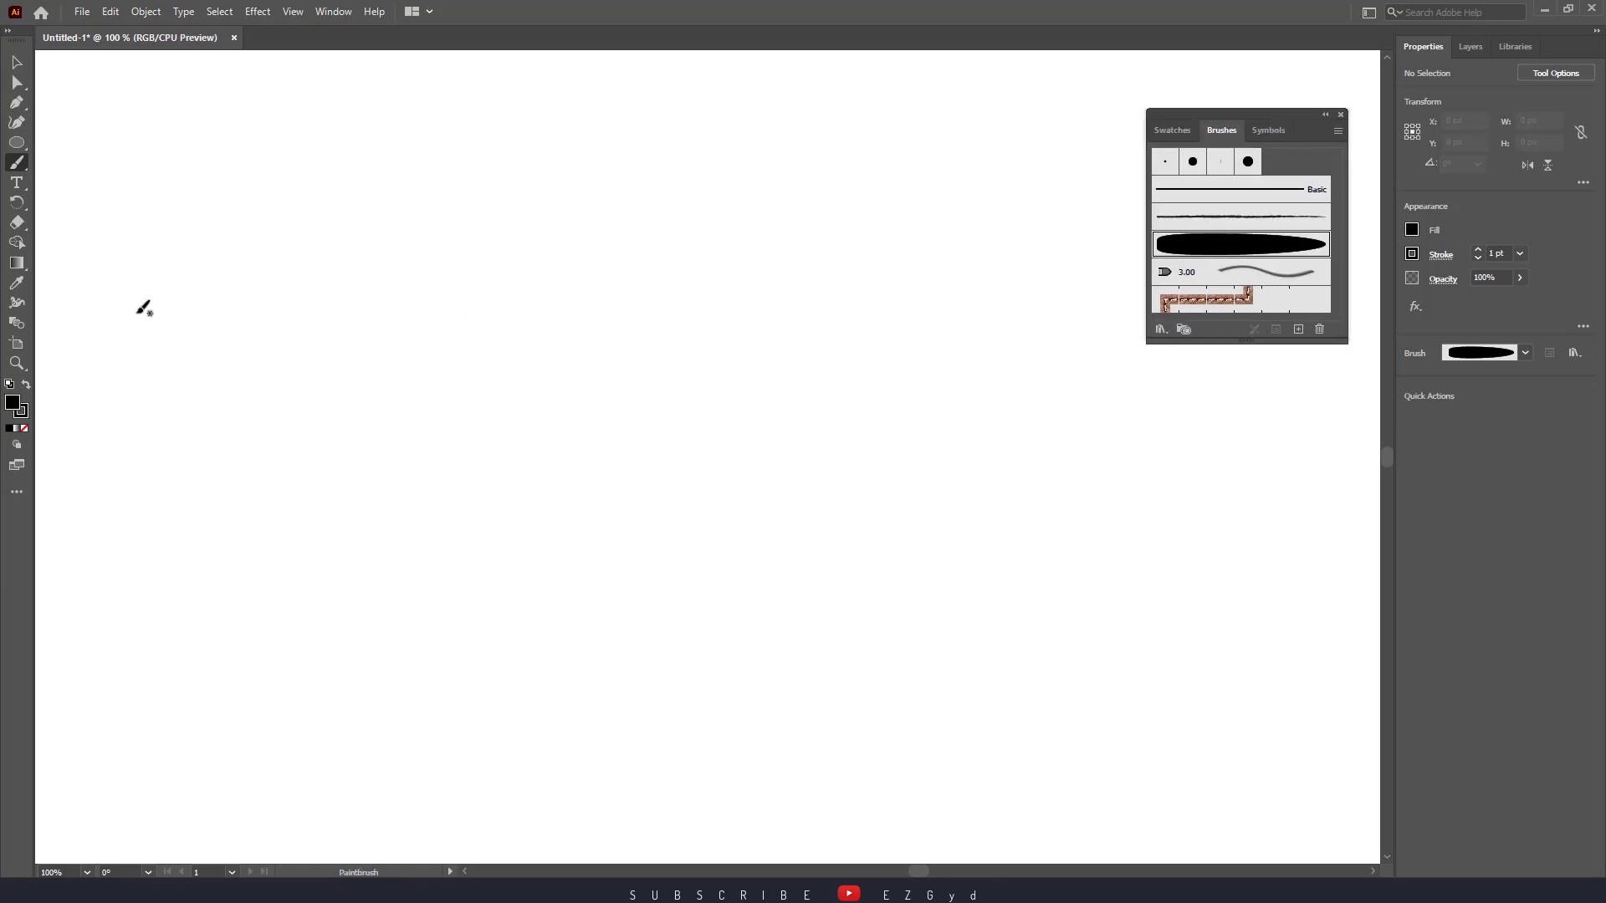
{"action": "left_click_drag", "start_coordinate": [233, 283], "coordinate": [1029, 302]}
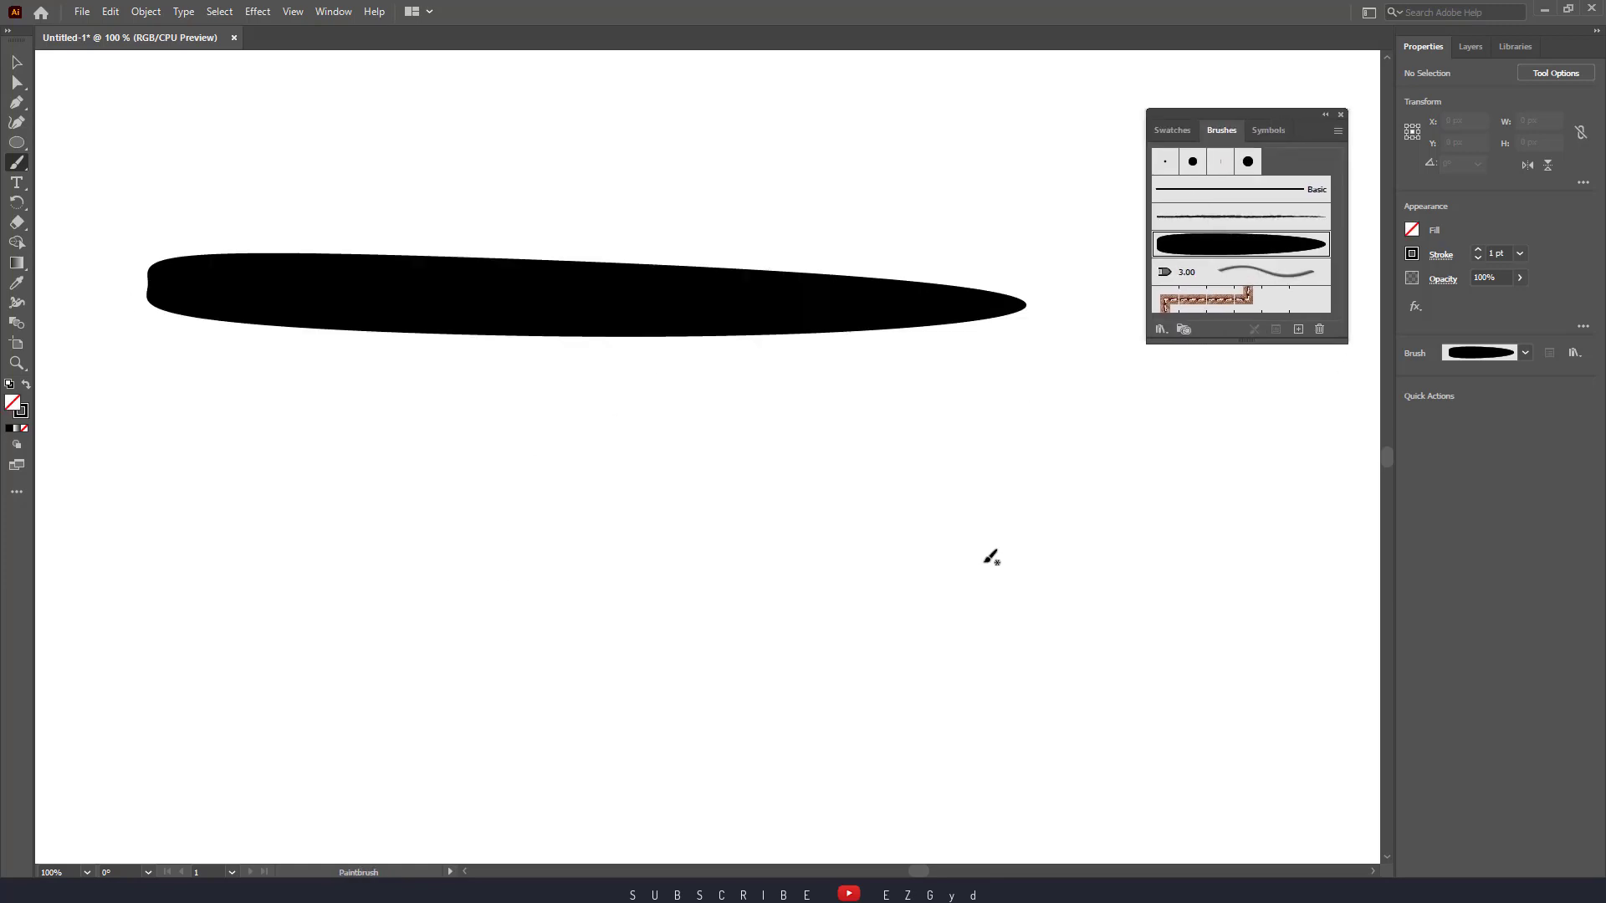
{"action": "mouse_move", "coordinate": [1126, 425]}
{"action": "left_mouse_down"}
{"action": "mouse_move", "coordinate": [674, 430]}
{"action": "mouse_move", "coordinate": [147, 361]}
{"action": "left_mouse_up"}
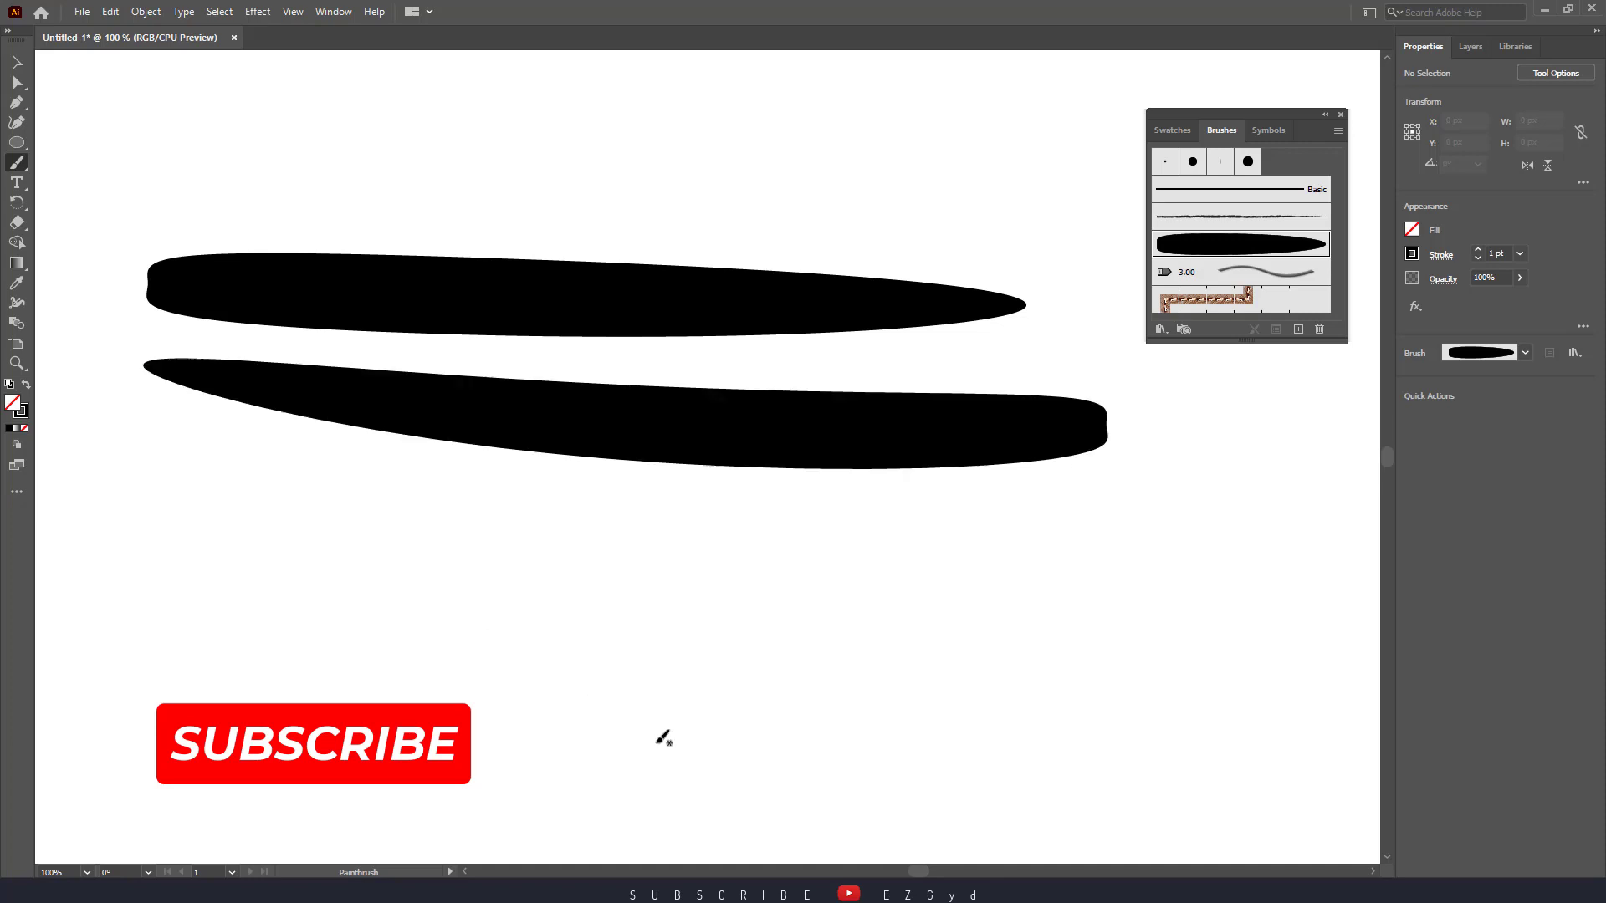
{"action": "left_click_drag", "start_coordinate": [272, 516], "coordinate": [866, 554]}
{"action": "left_click_drag", "start_coordinate": [455, 644], "coordinate": [807, 662]}
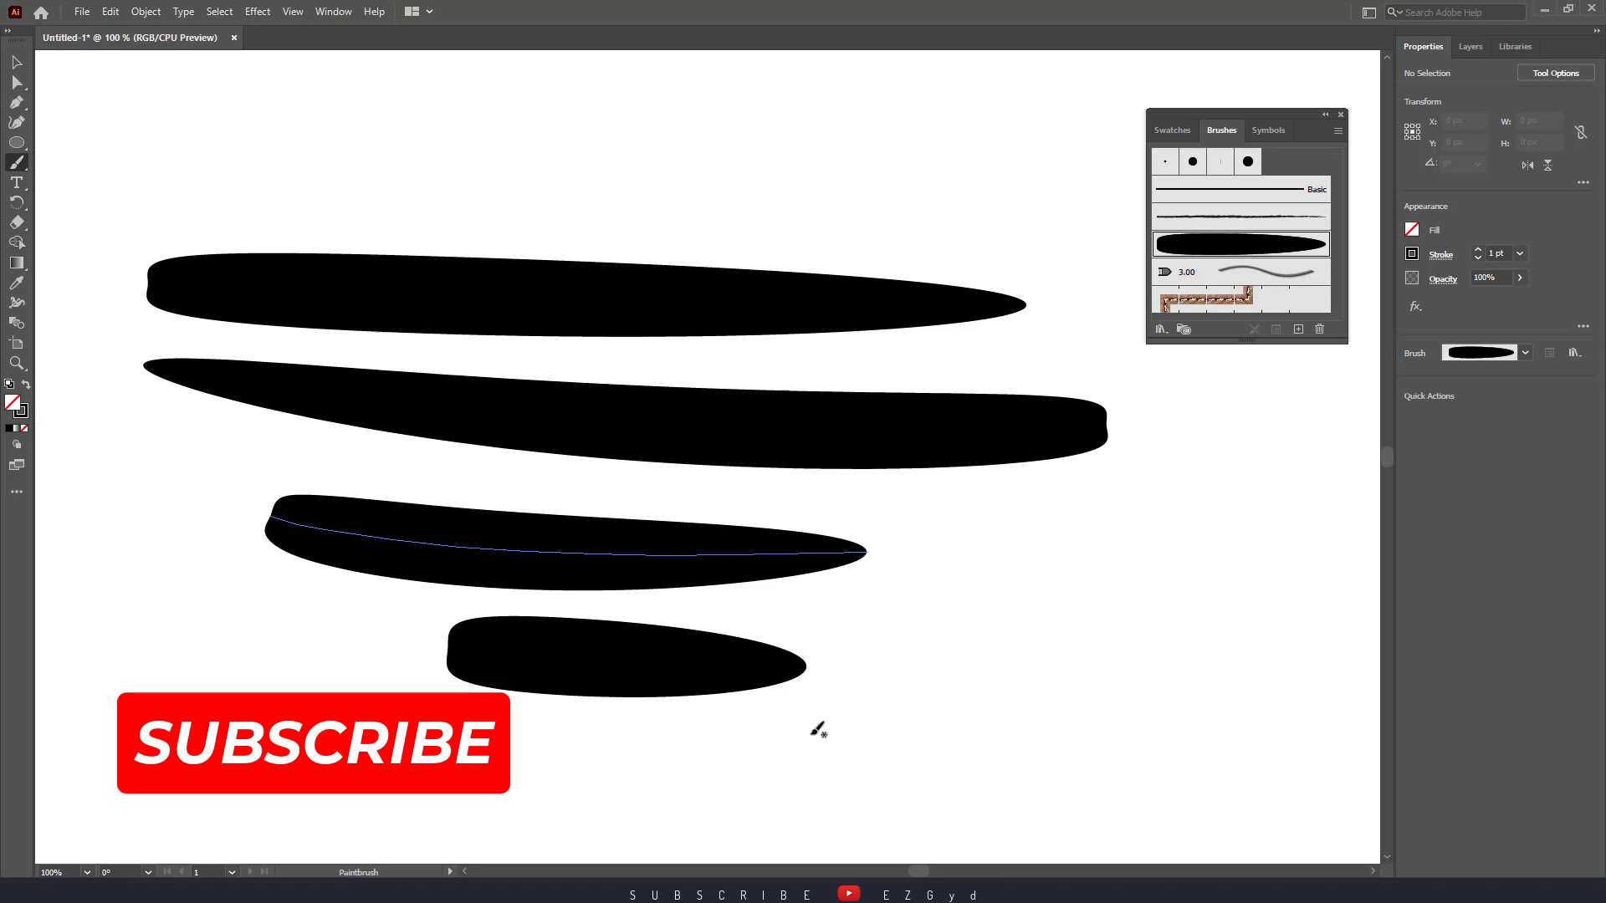
Close the brush collection and delete all four painted strokes to empty the canvas
{"action": "key", "text": "a"}
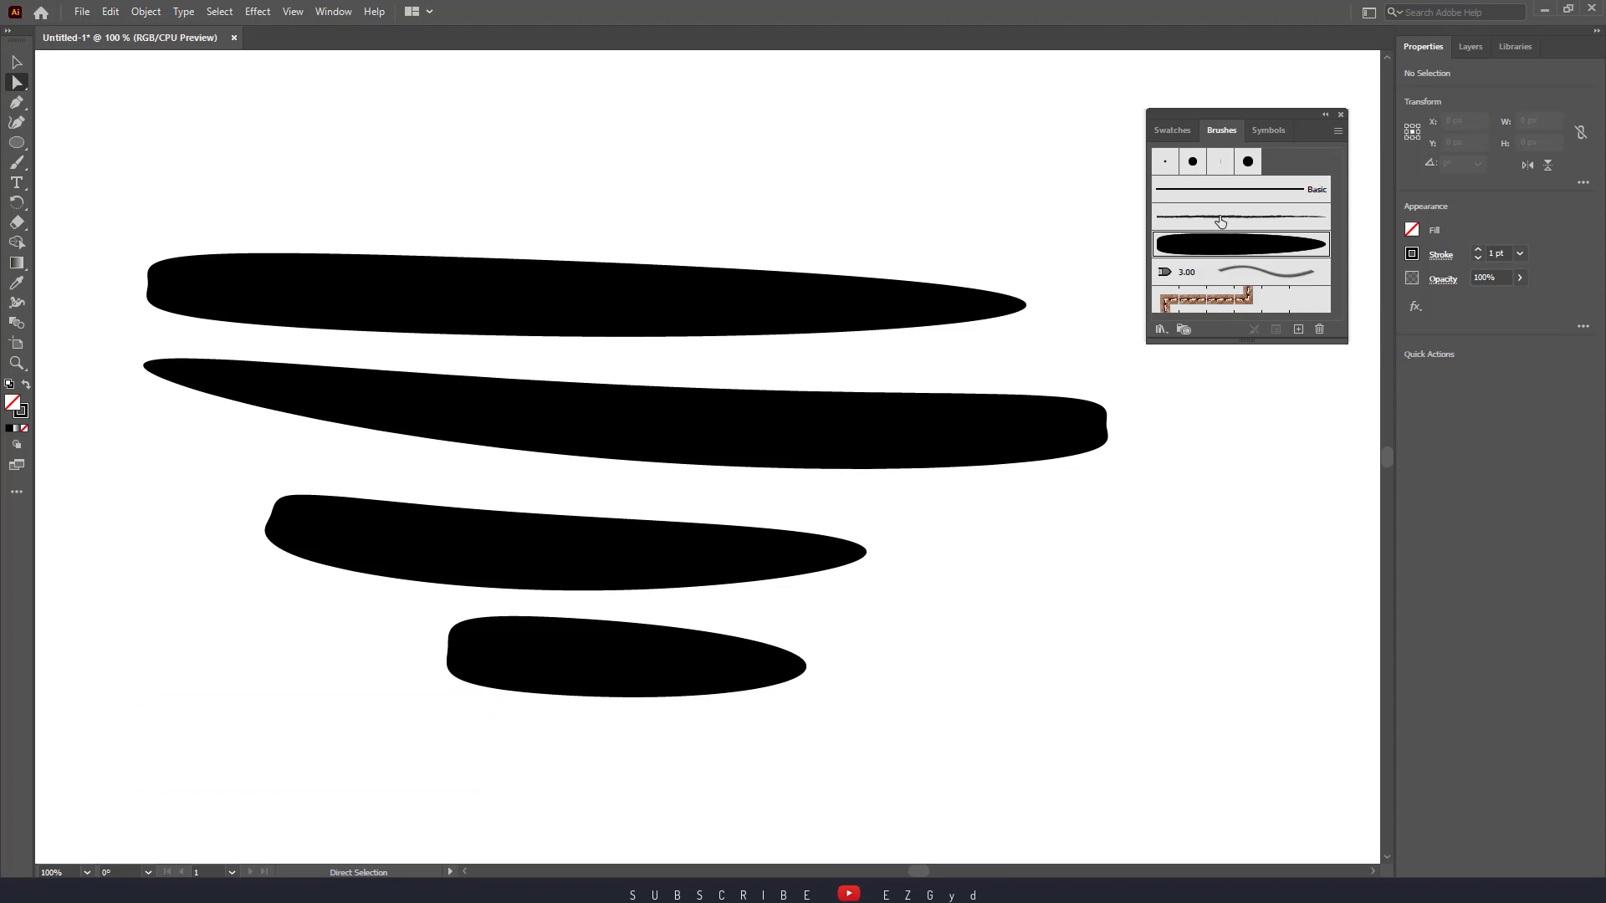
{"action": "left_click", "coordinate": [1341, 115]}
{"action": "mouse_move", "coordinate": [1139, 151]}
{"action": "left_mouse_down"}
{"action": "mouse_move", "coordinate": [1046, 344]}
{"action": "mouse_move", "coordinate": [631, 735]}
{"action": "mouse_move", "coordinate": [448, 717]}
{"action": "left_mouse_up"}
{"action": "key", "text": "Delete"}
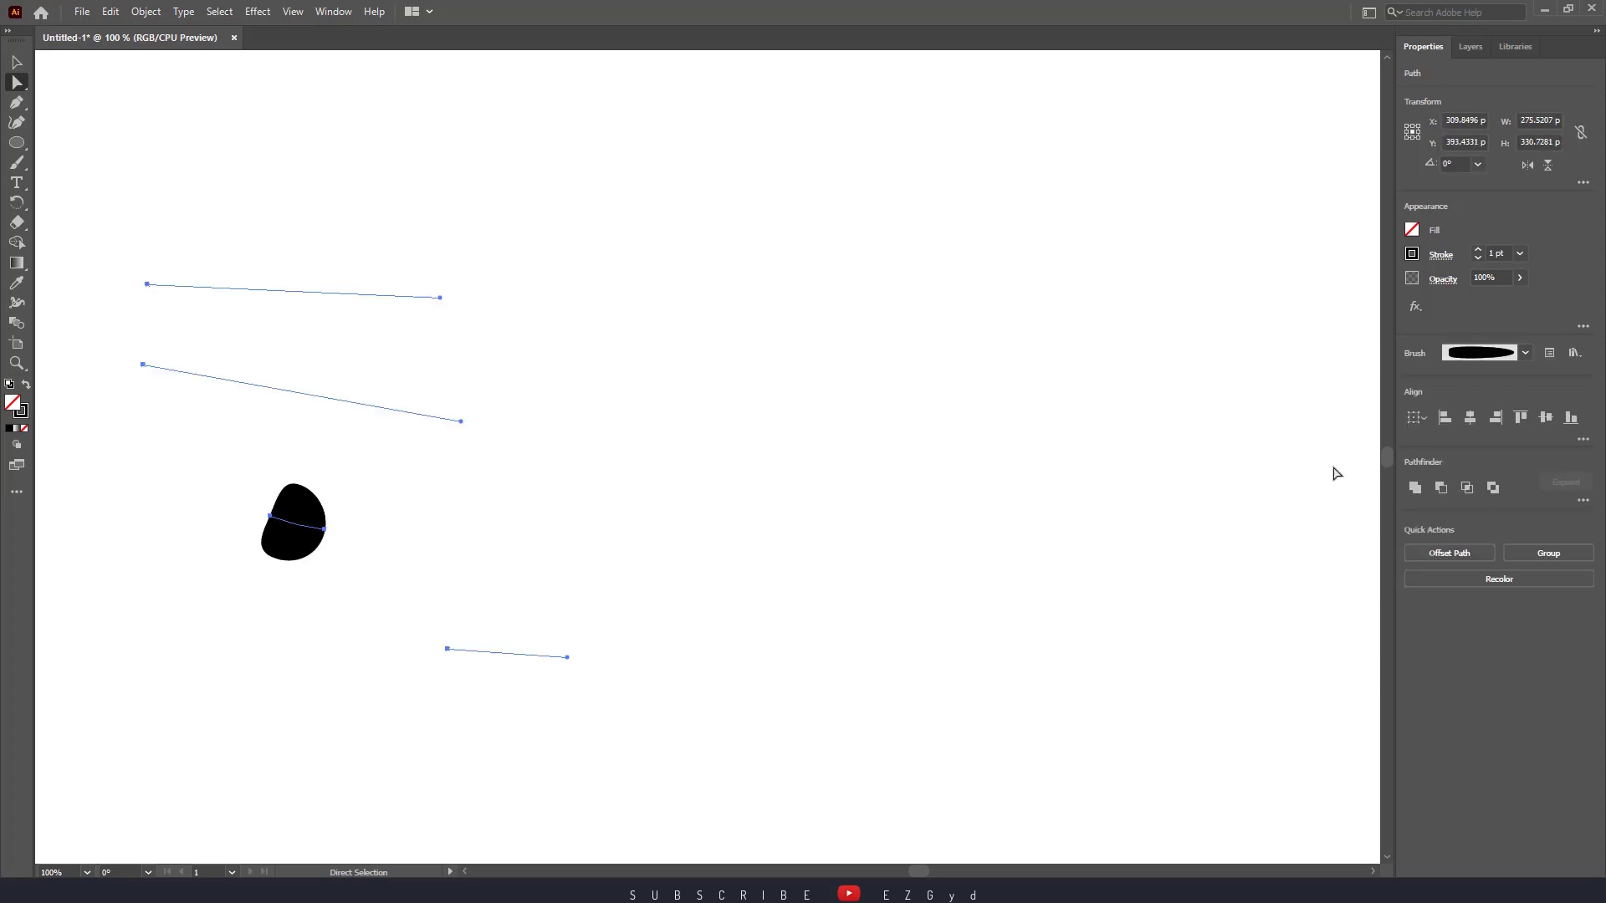
{"action": "key", "text": "Delete"}
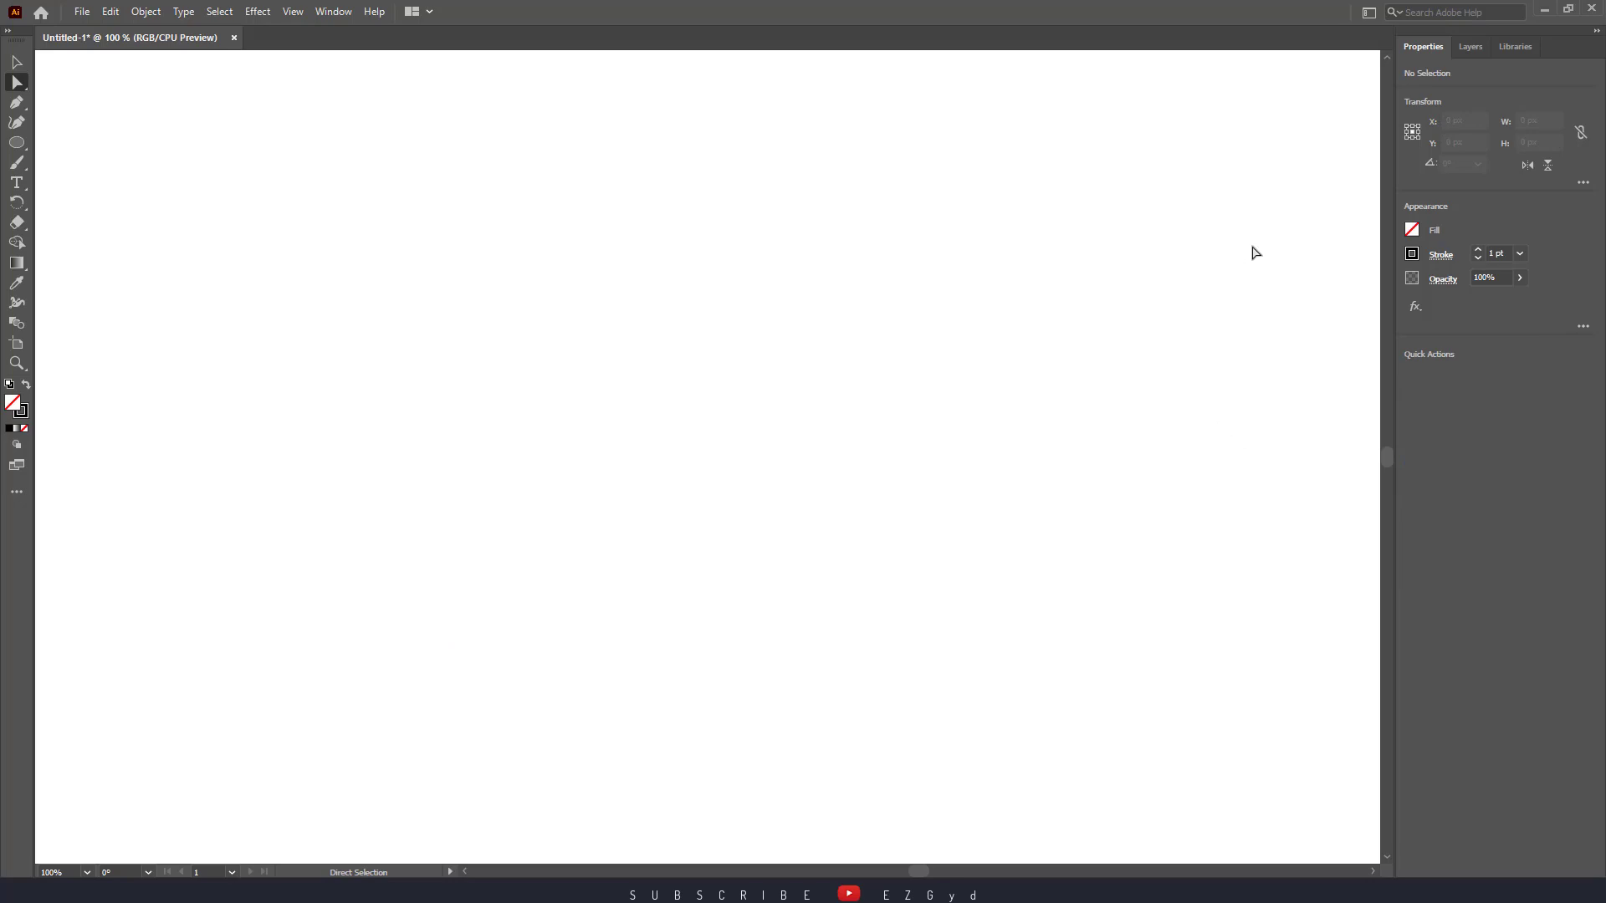
Draw a square about 187 × 187 px near the middle of the canvas with the Rectangle tool
{"action": "left_click", "coordinate": [20, 144]}
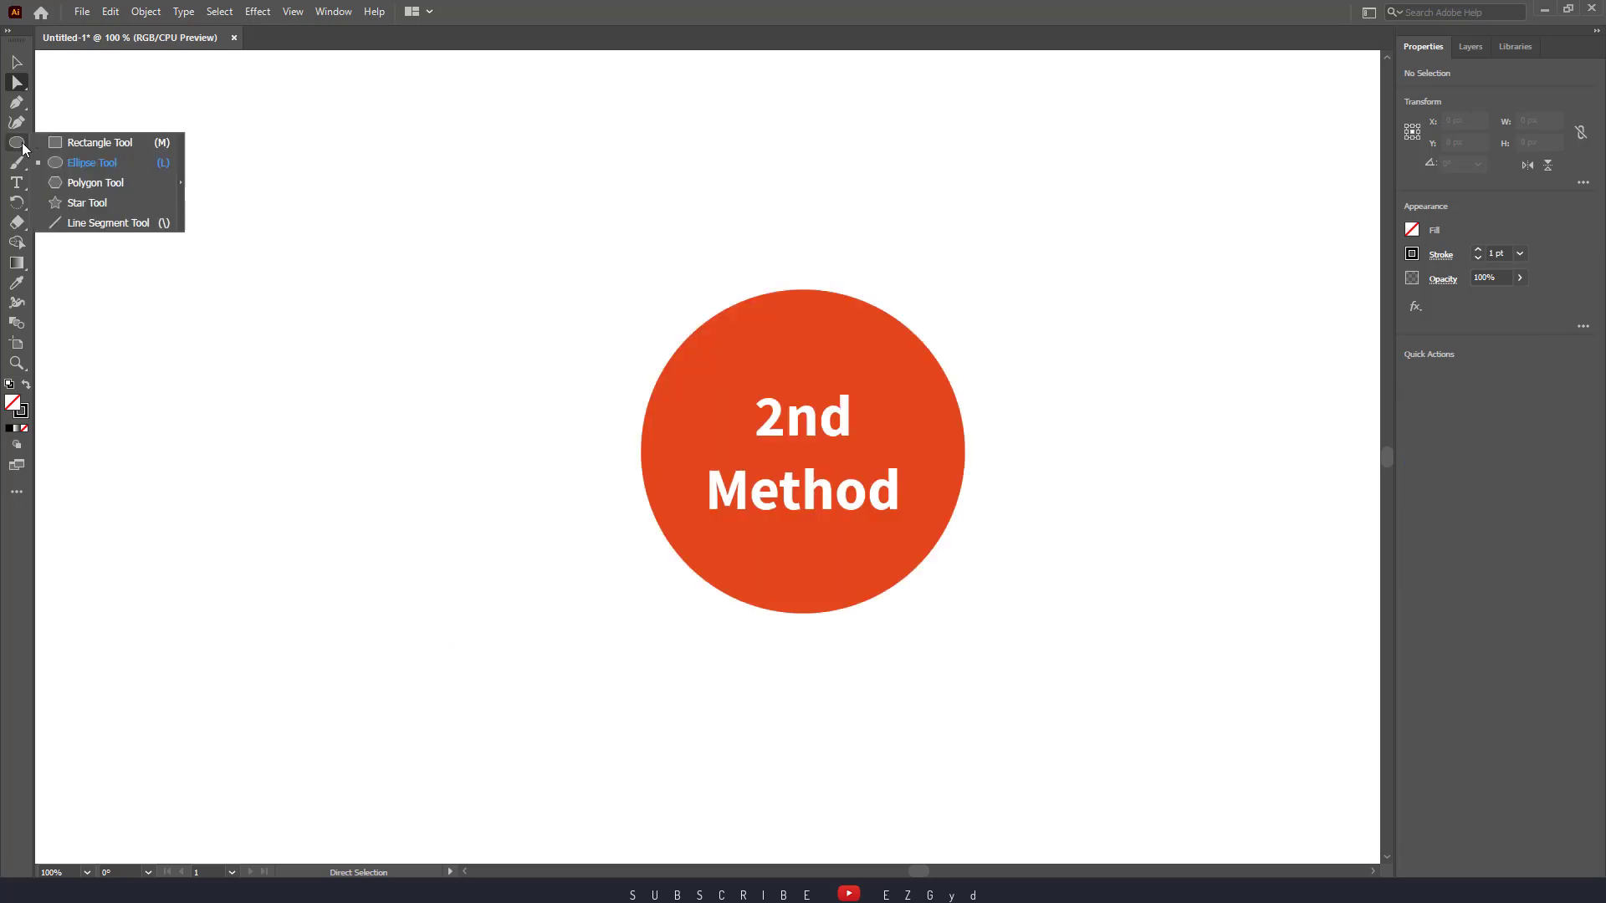
{"action": "left_click", "coordinate": [79, 146]}
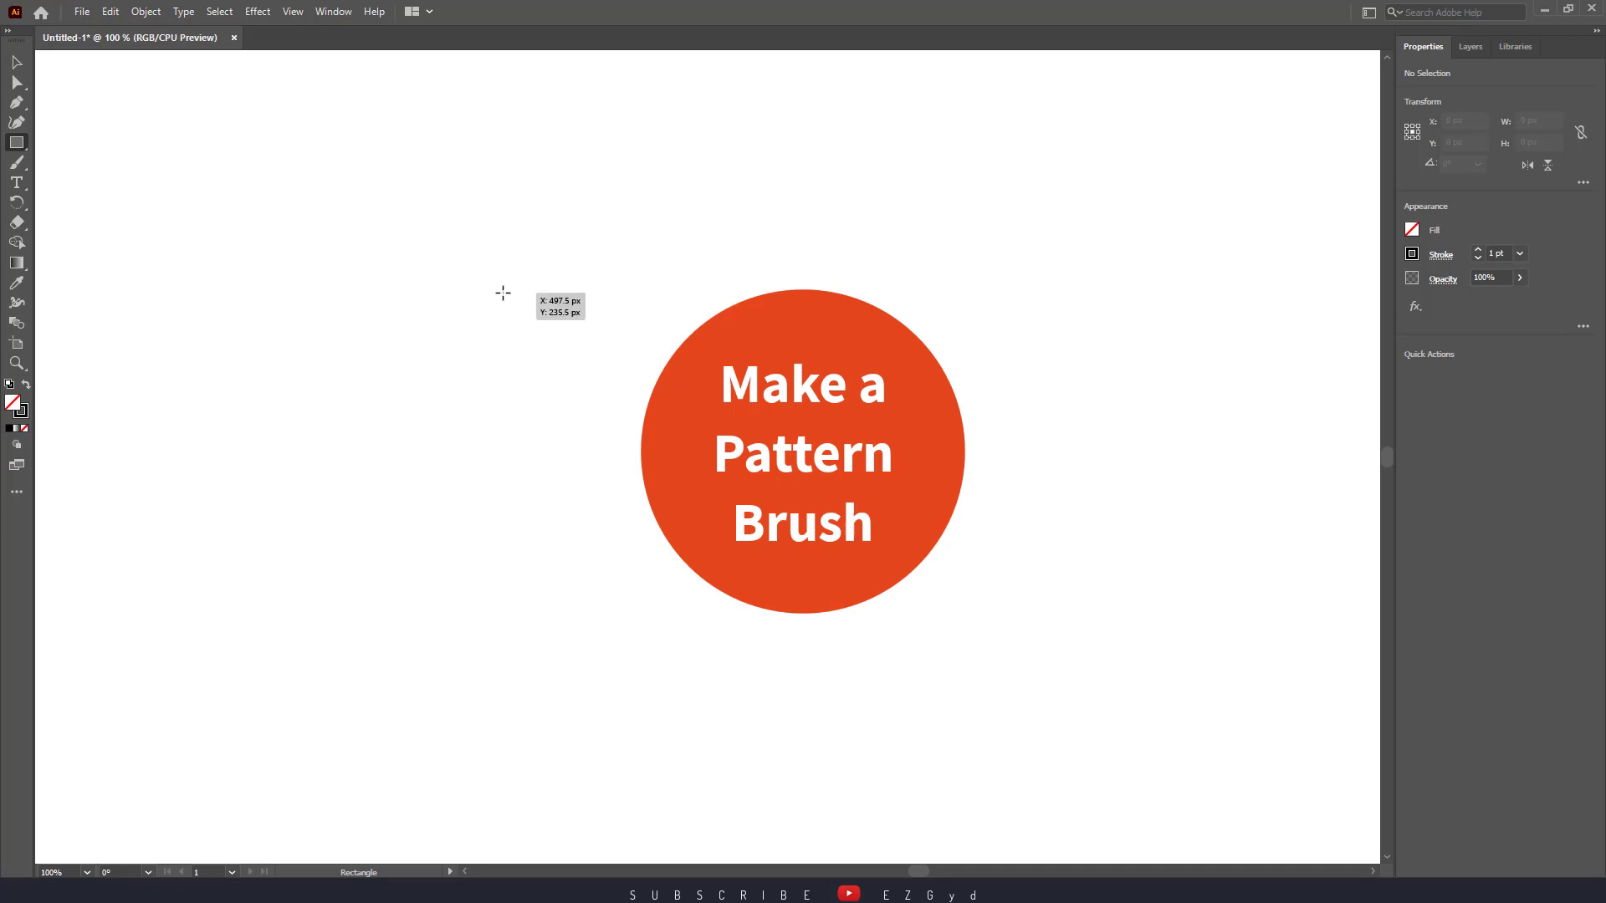
{"action": "left_click_drag", "start_coordinate": [503, 293], "coordinate": [709, 498]}
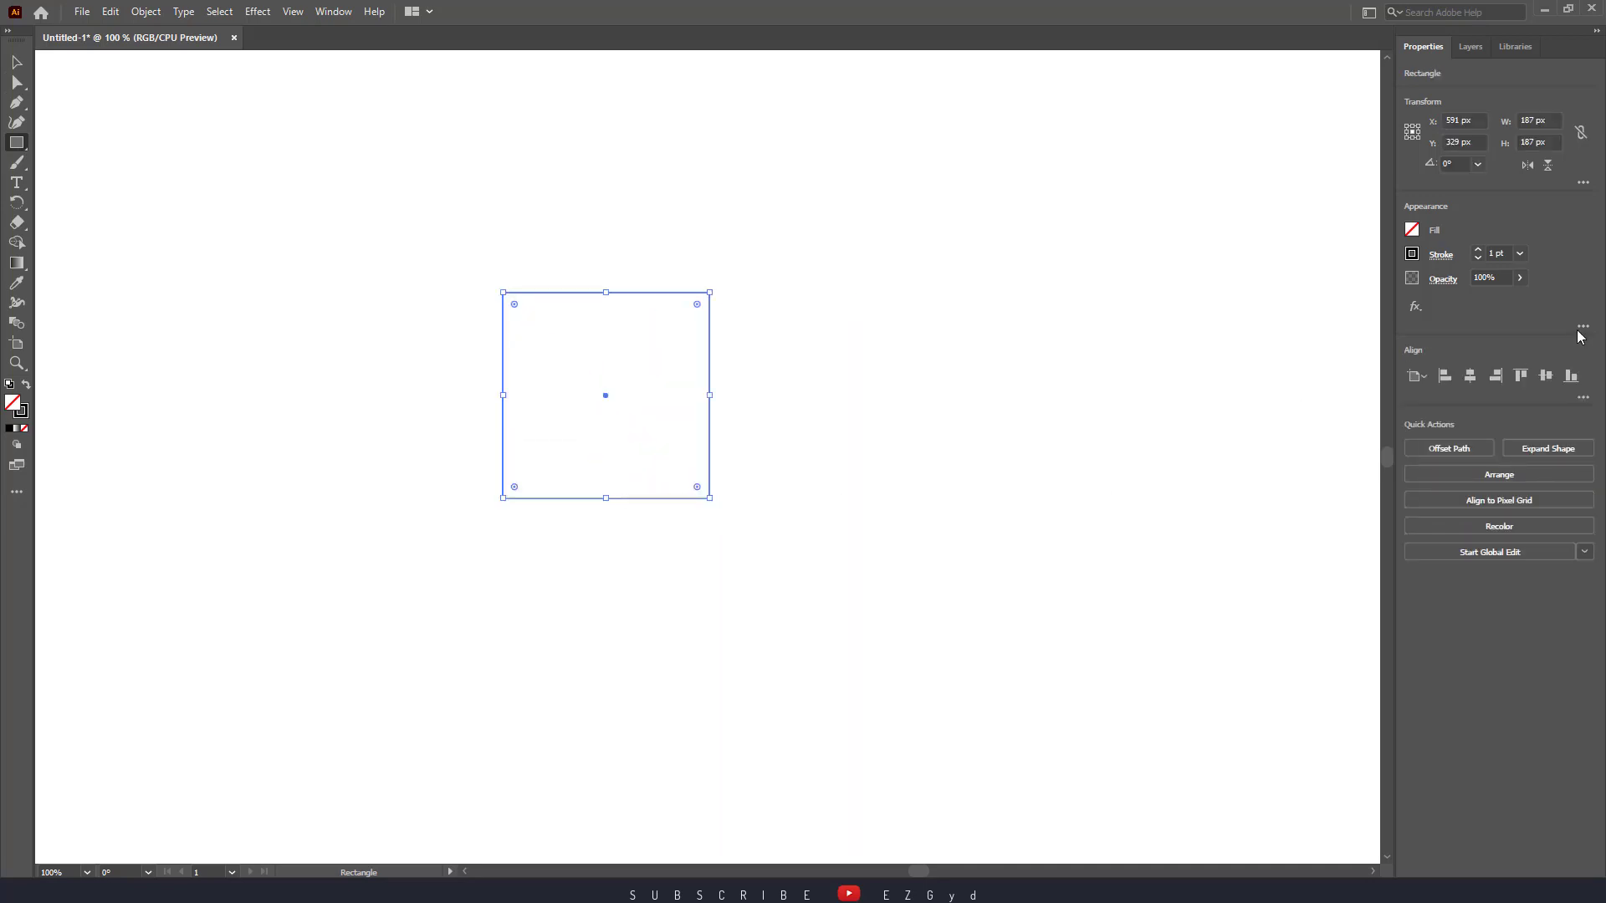
Give the square a light green stroke and the same light green fill from the swatches
{"action": "left_click", "coordinate": [1410, 256]}
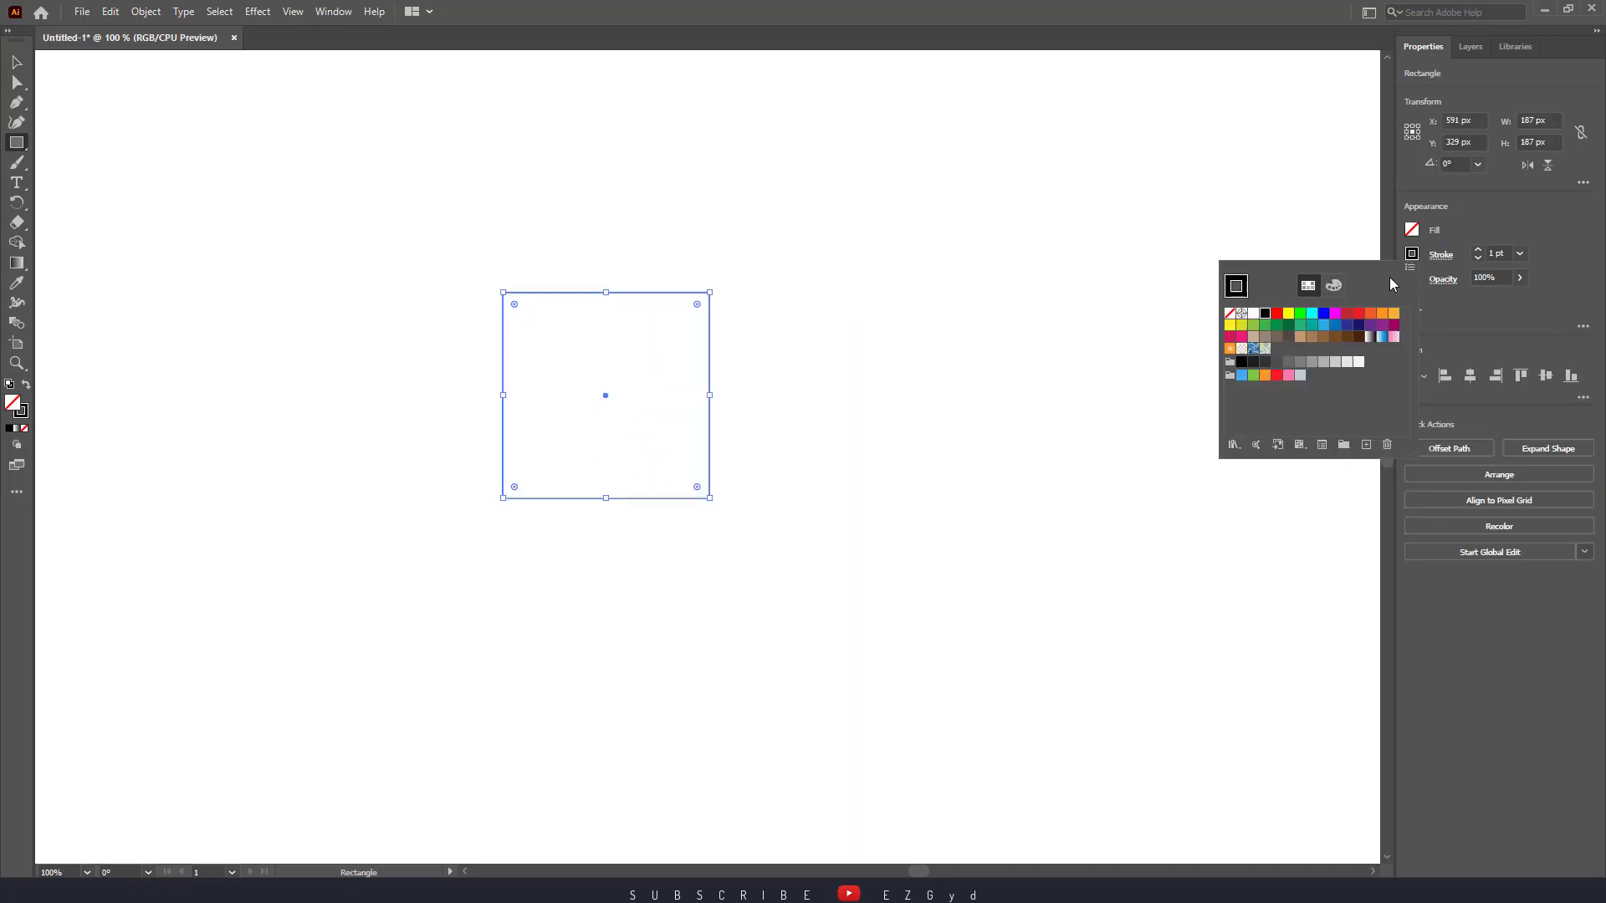
{"action": "left_click", "coordinate": [1252, 325]}
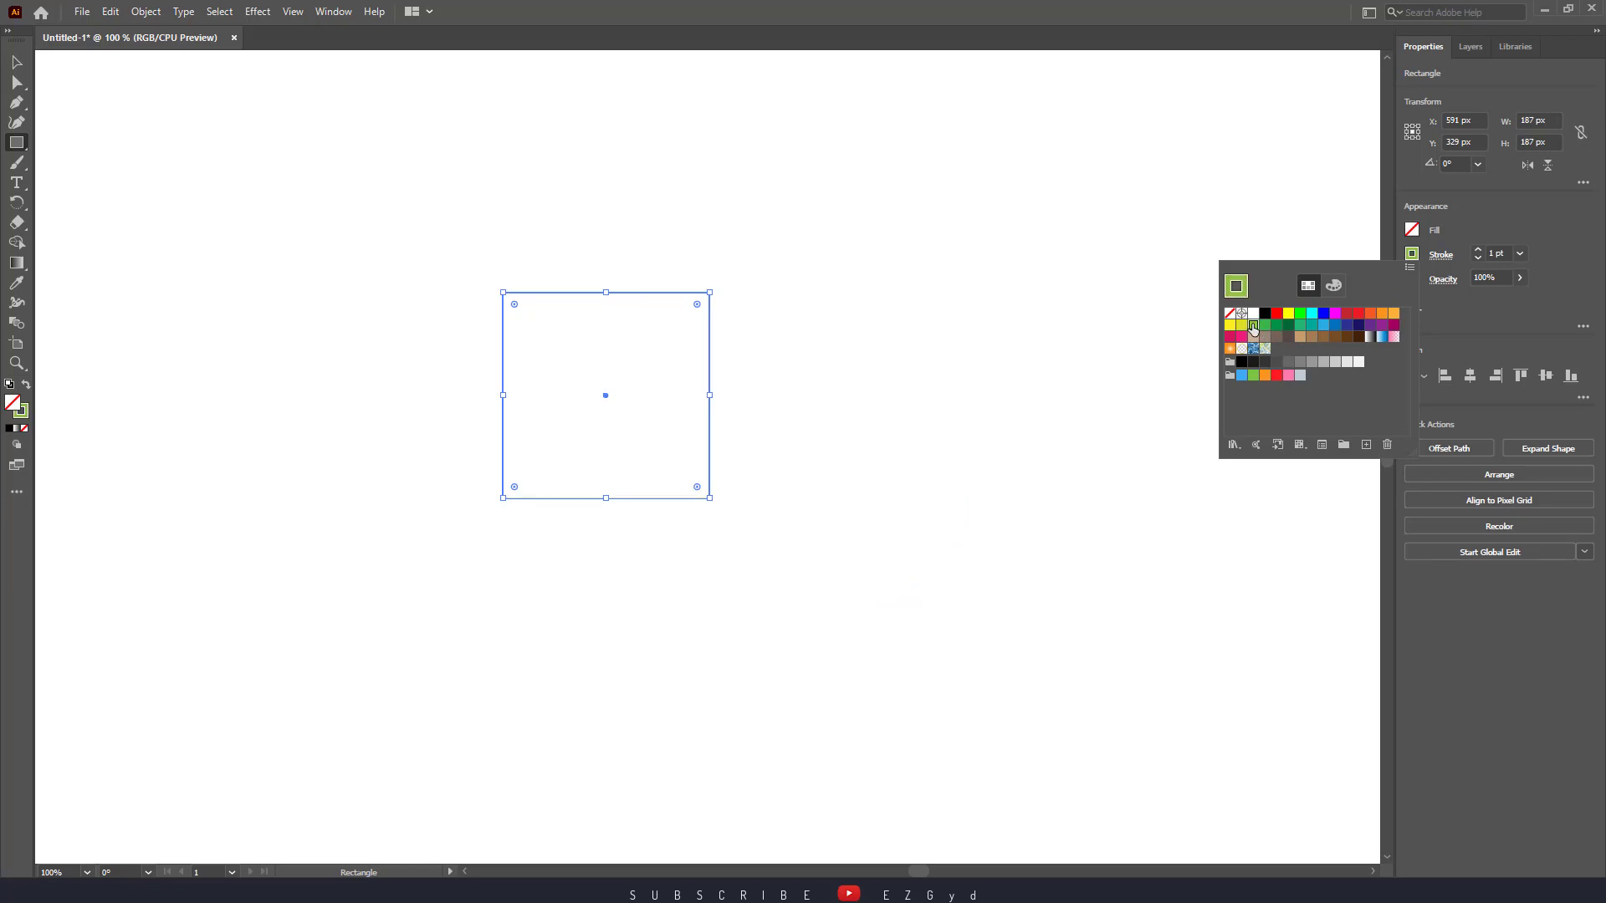
{"action": "left_click", "coordinate": [1411, 230]}
{"action": "left_click", "coordinate": [1408, 237]}
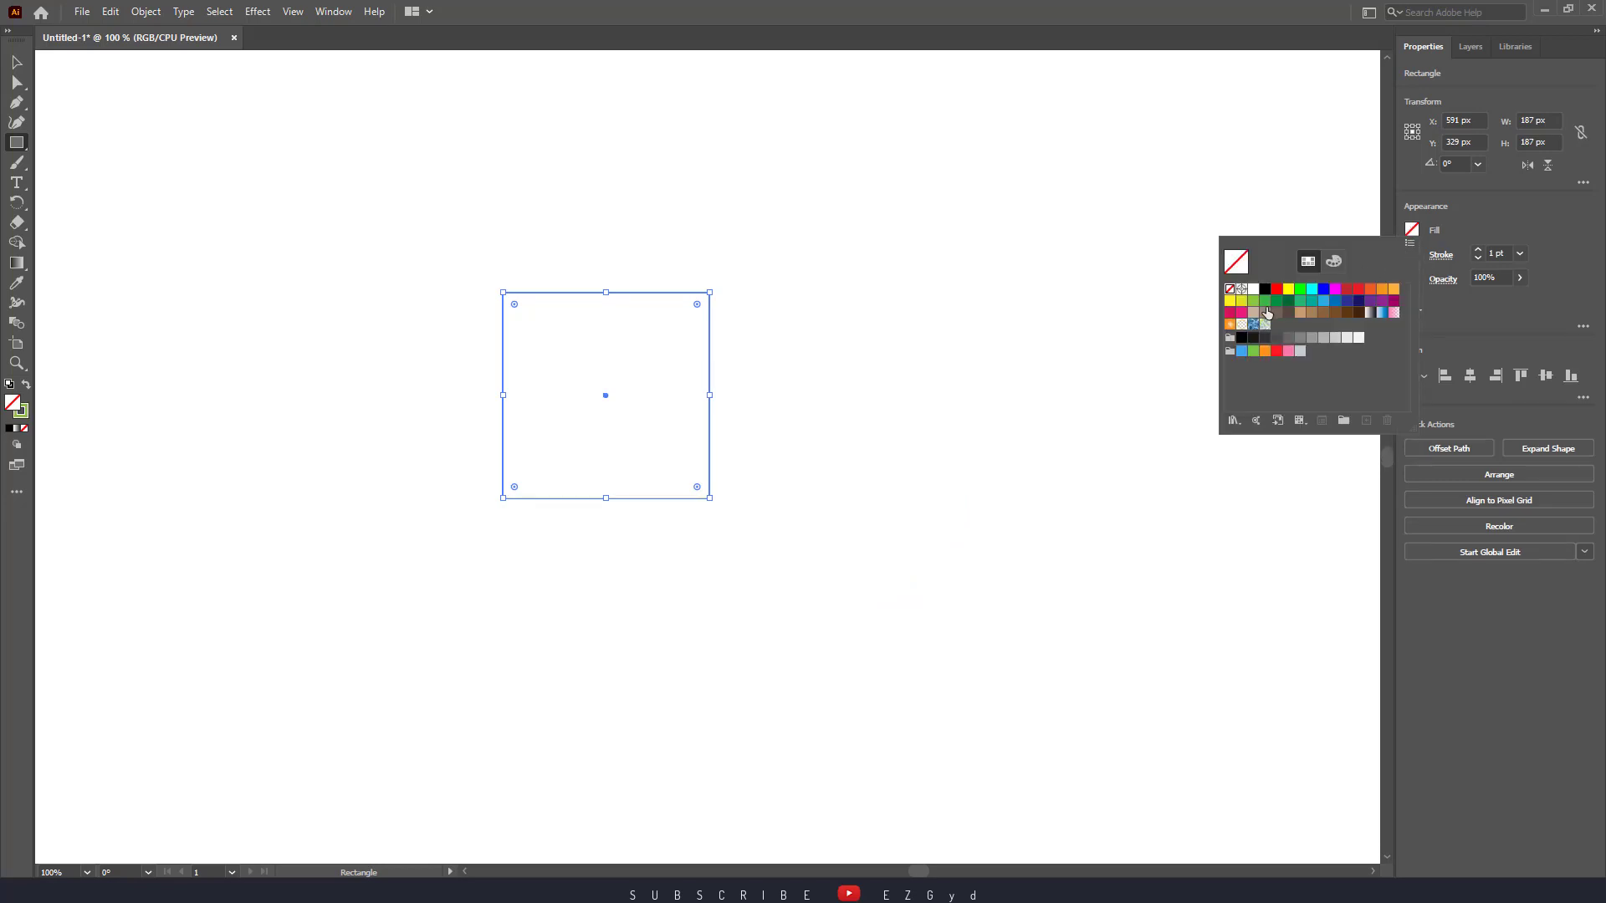
{"action": "left_click", "coordinate": [1254, 311]}
{"action": "left_click", "coordinate": [1054, 332]}
{"action": "left_click", "coordinate": [1004, 325]}
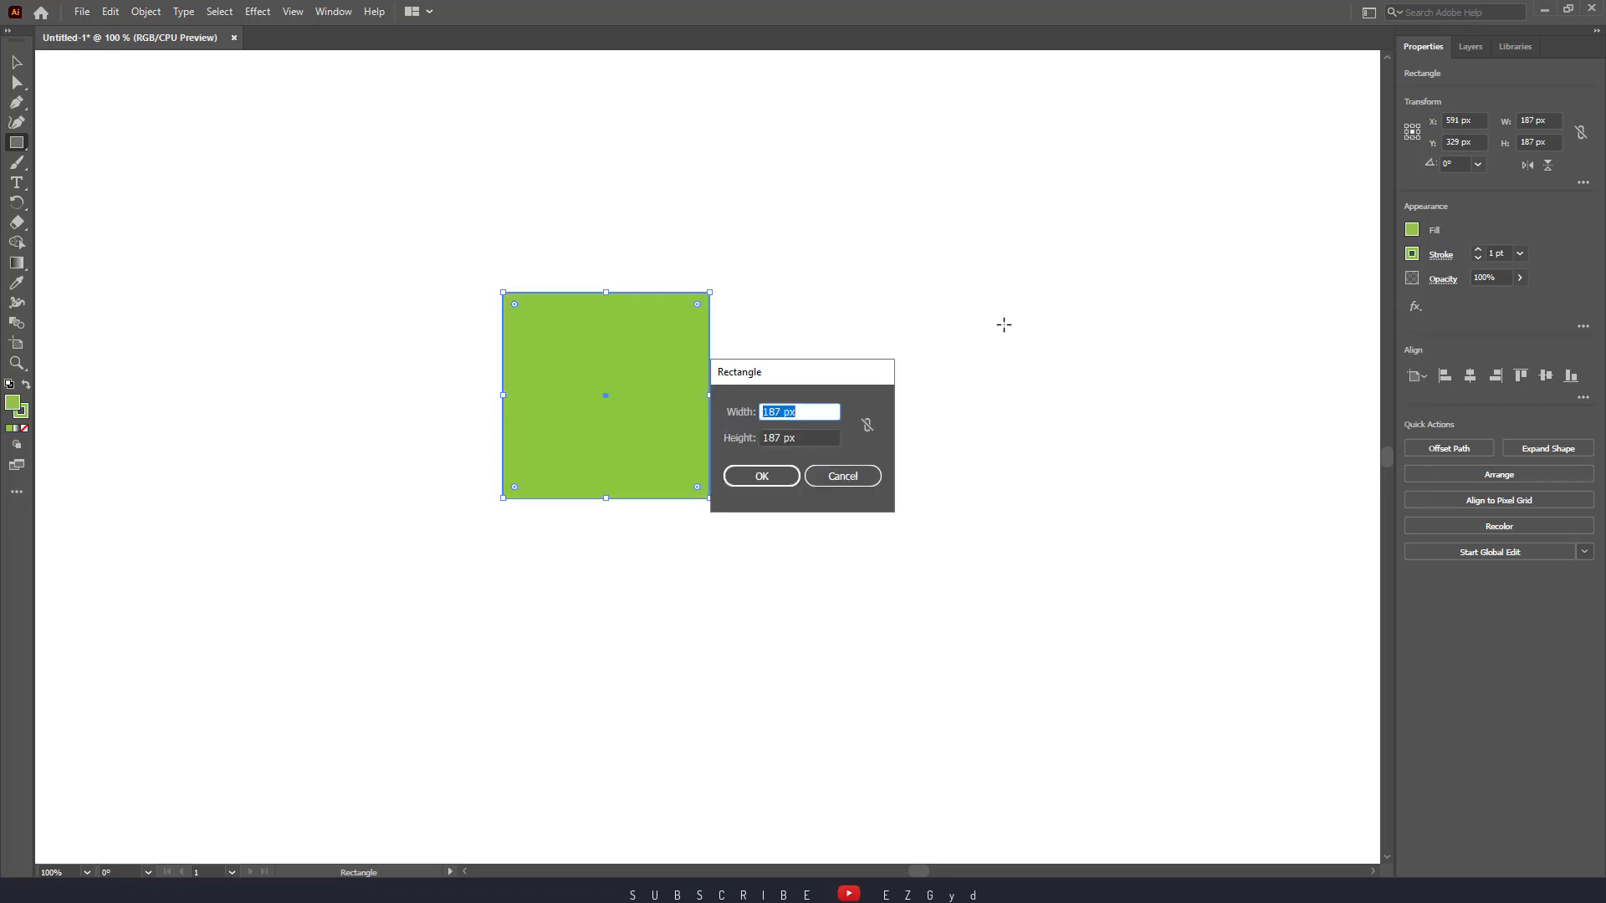
{"action": "left_click", "coordinate": [865, 476]}
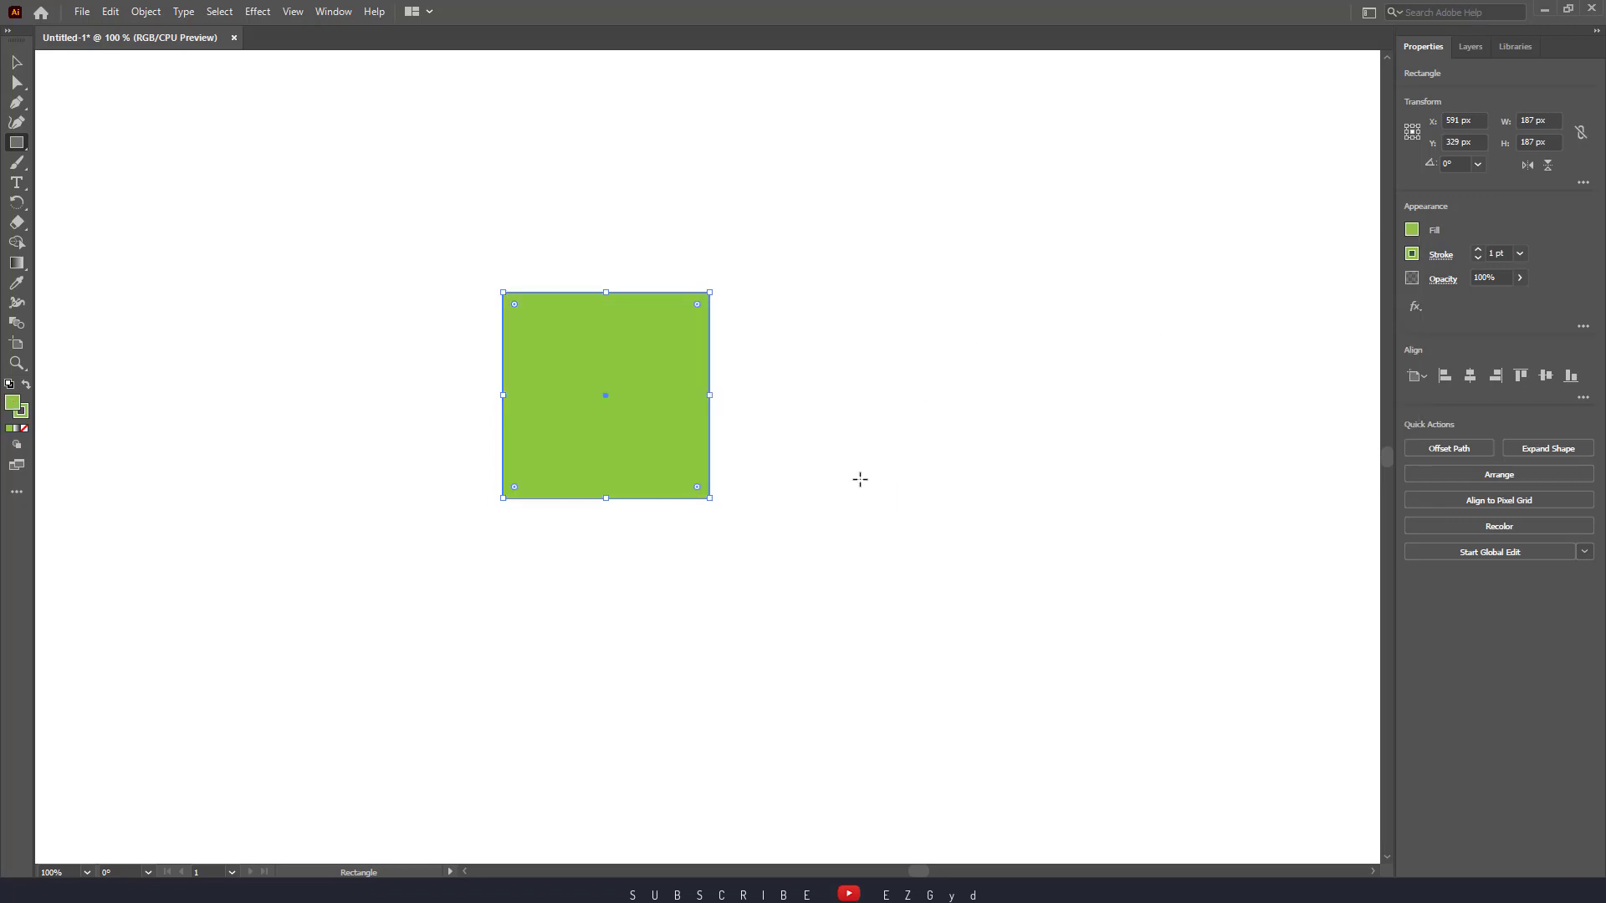
Draw a circle about 137 × 137 px beside the square with the Ellipse tool
{"action": "left_click", "coordinate": [10, 149]}
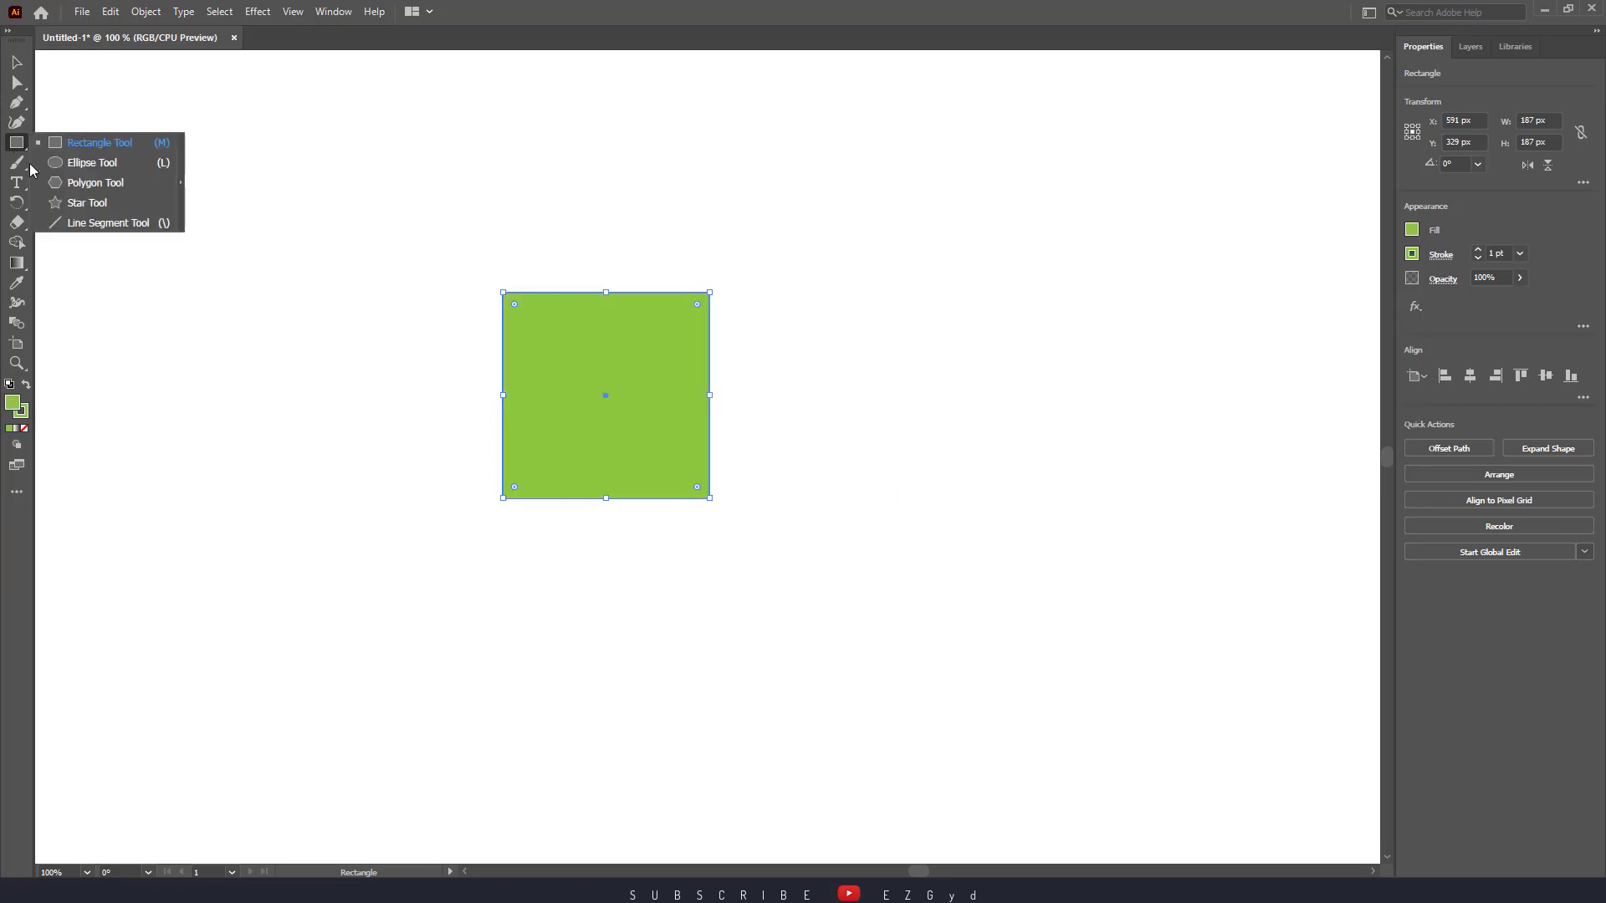
{"action": "left_click", "coordinate": [86, 171]}
{"action": "left_click_drag", "start_coordinate": [197, 312], "coordinate": [346, 461]}
{"action": "key", "text": "a"}
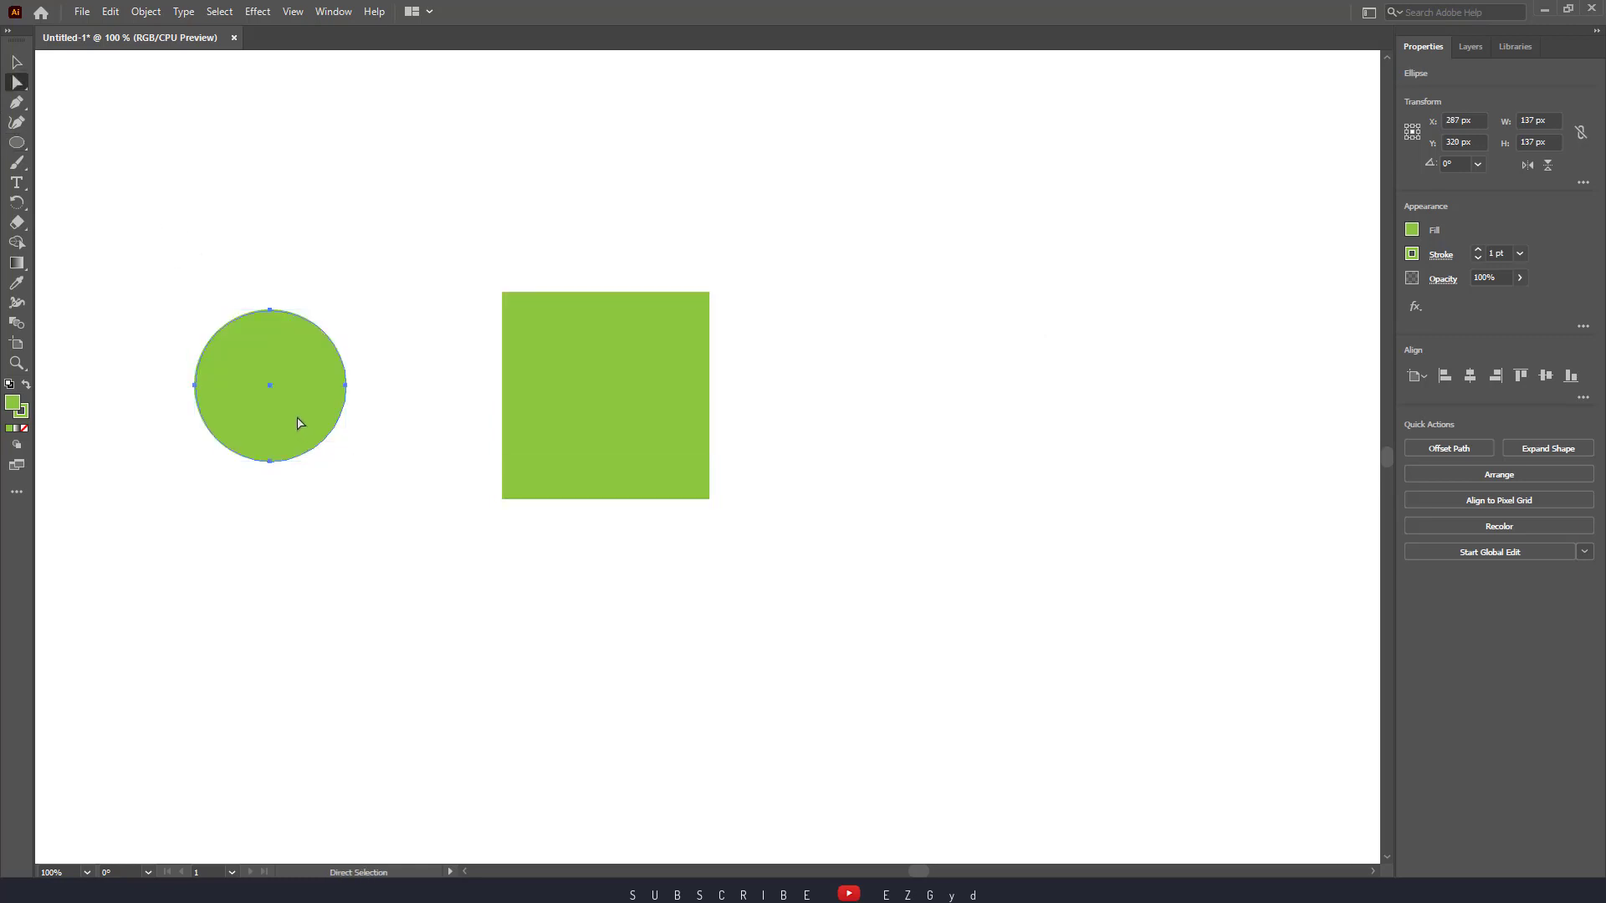
Move the circle onto the square and align it with the square's centre
{"action": "key", "text": "v"}
{"action": "left_click_drag", "start_coordinate": [294, 413], "coordinate": [621, 408]}
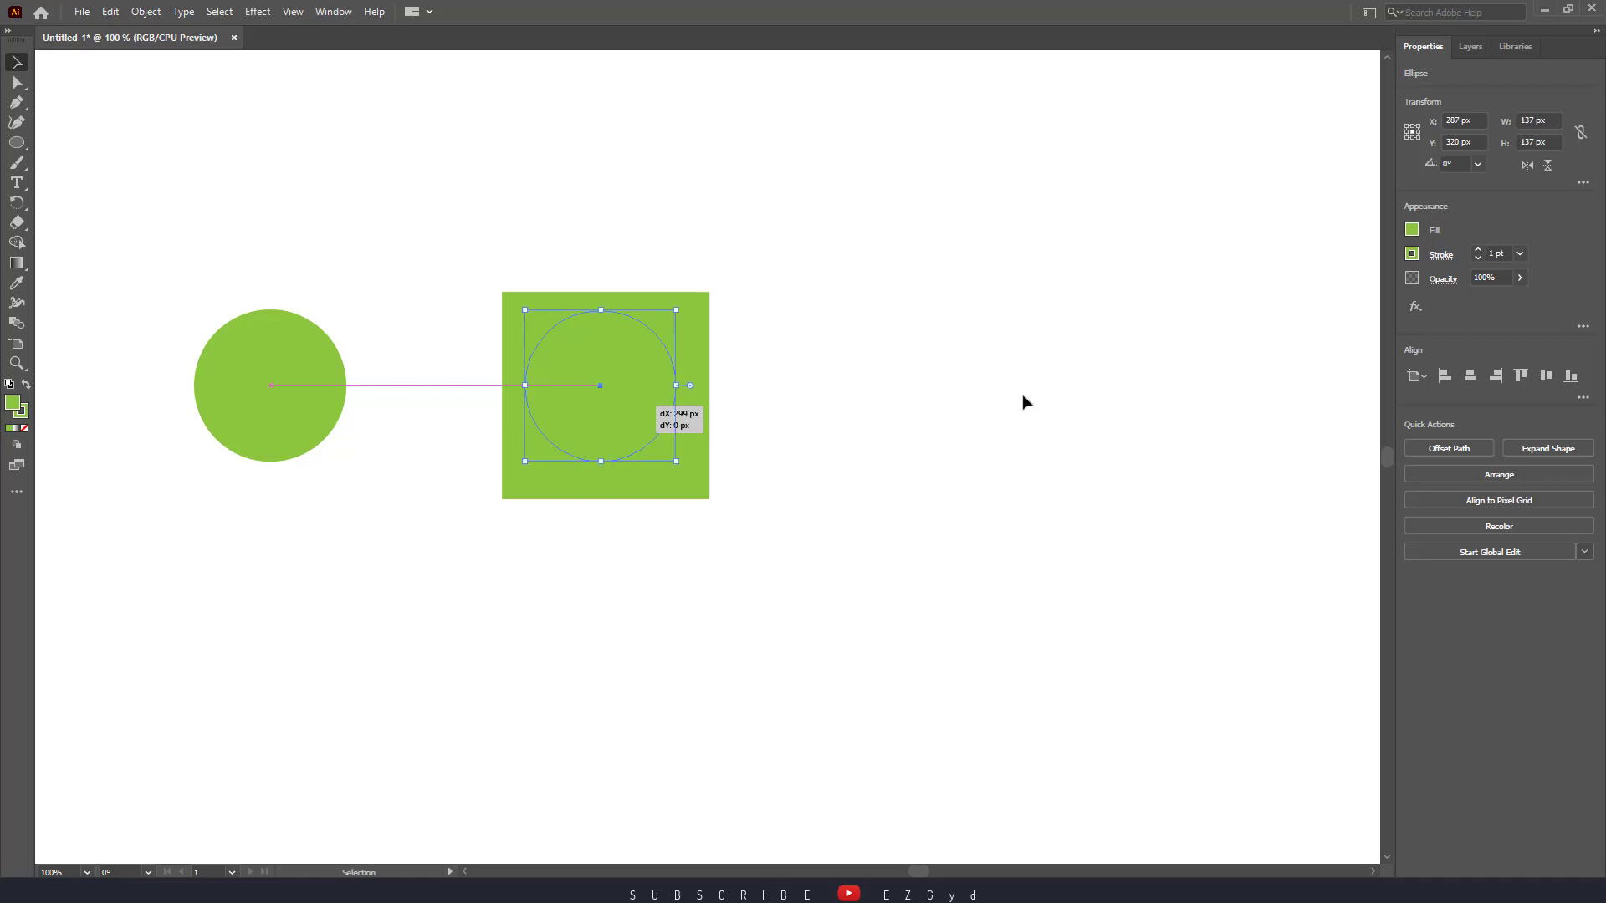
{"action": "left_click", "coordinate": [1021, 402]}
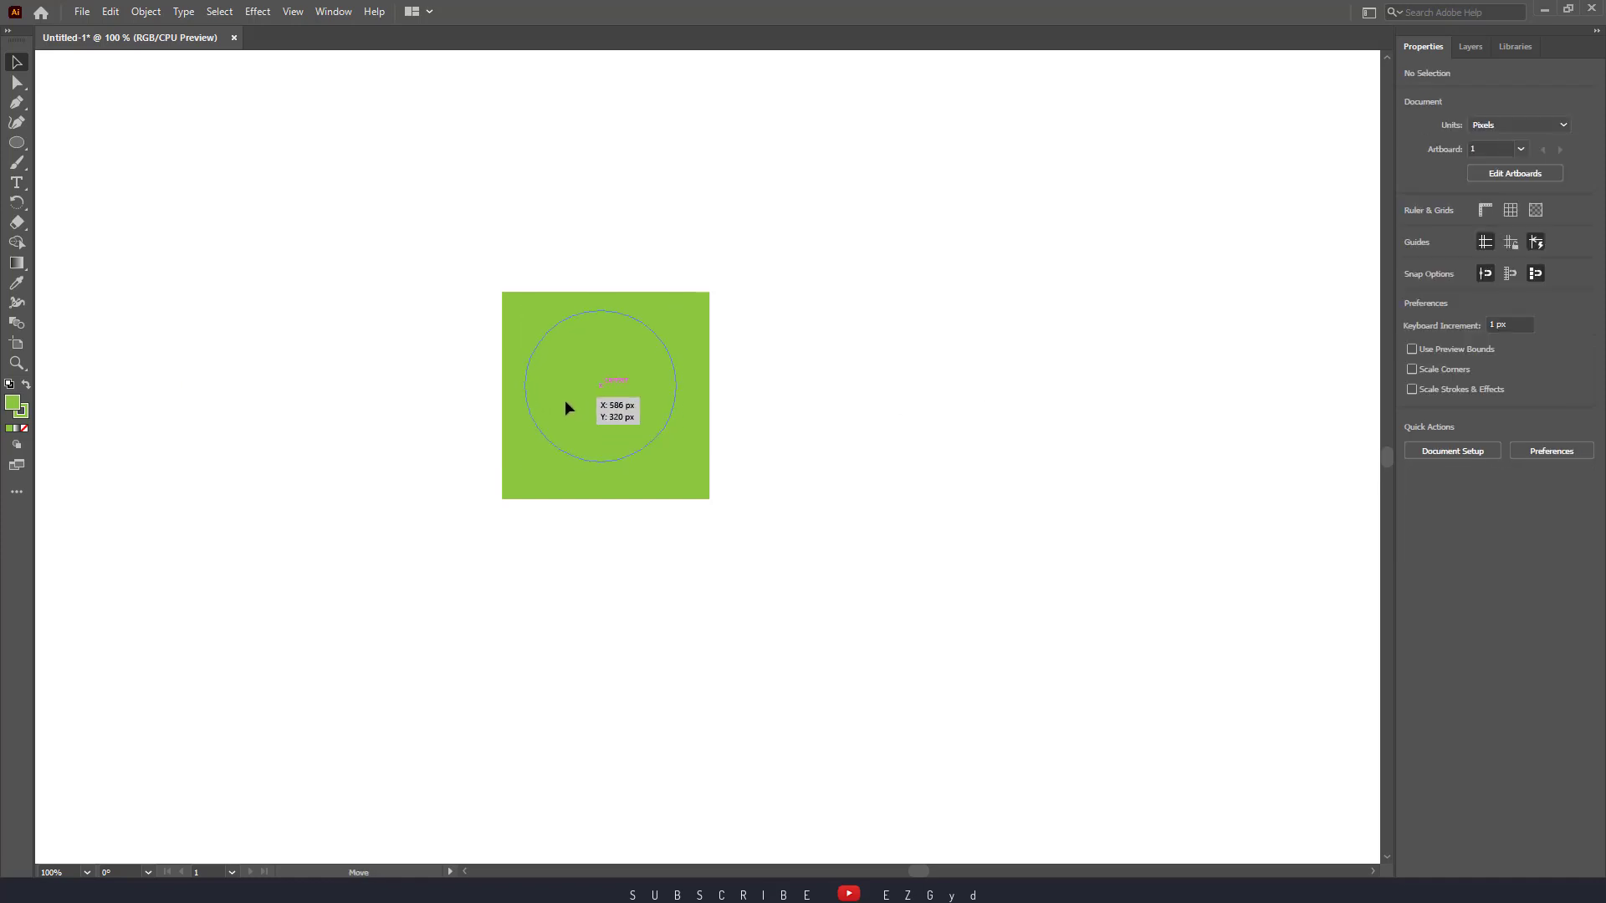
{"action": "left_click", "coordinate": [566, 403]}
{"action": "left_click_drag", "start_coordinate": [434, 235], "coordinate": [759, 622]}
{"action": "left_click", "coordinate": [886, 494]}
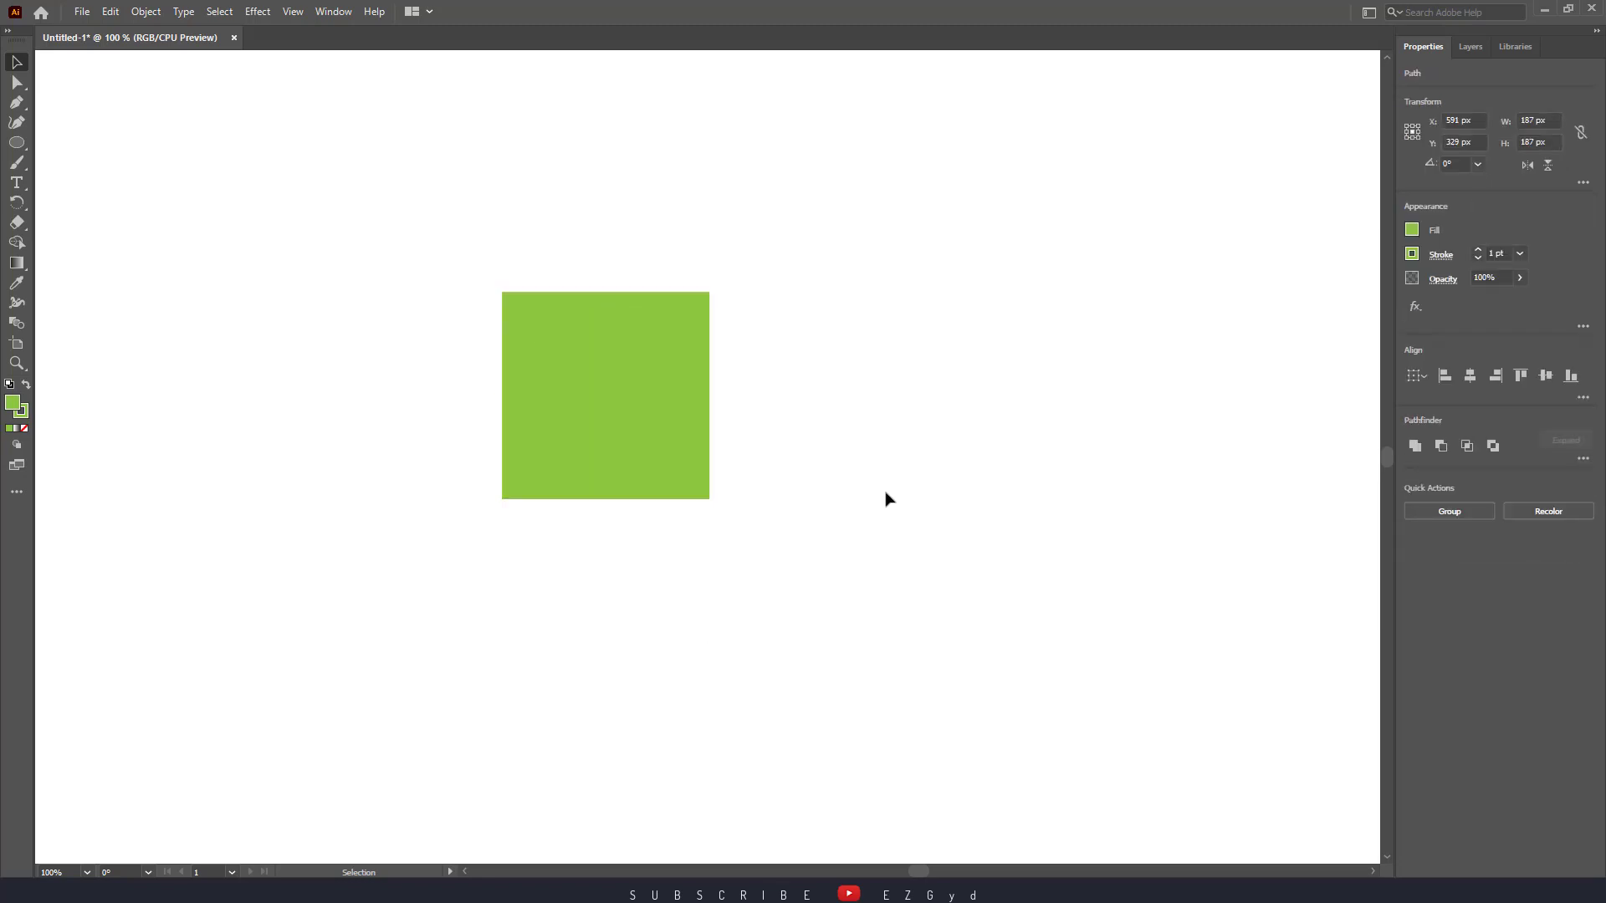
{"action": "left_click_drag", "start_coordinate": [610, 415], "coordinate": [616, 425]}
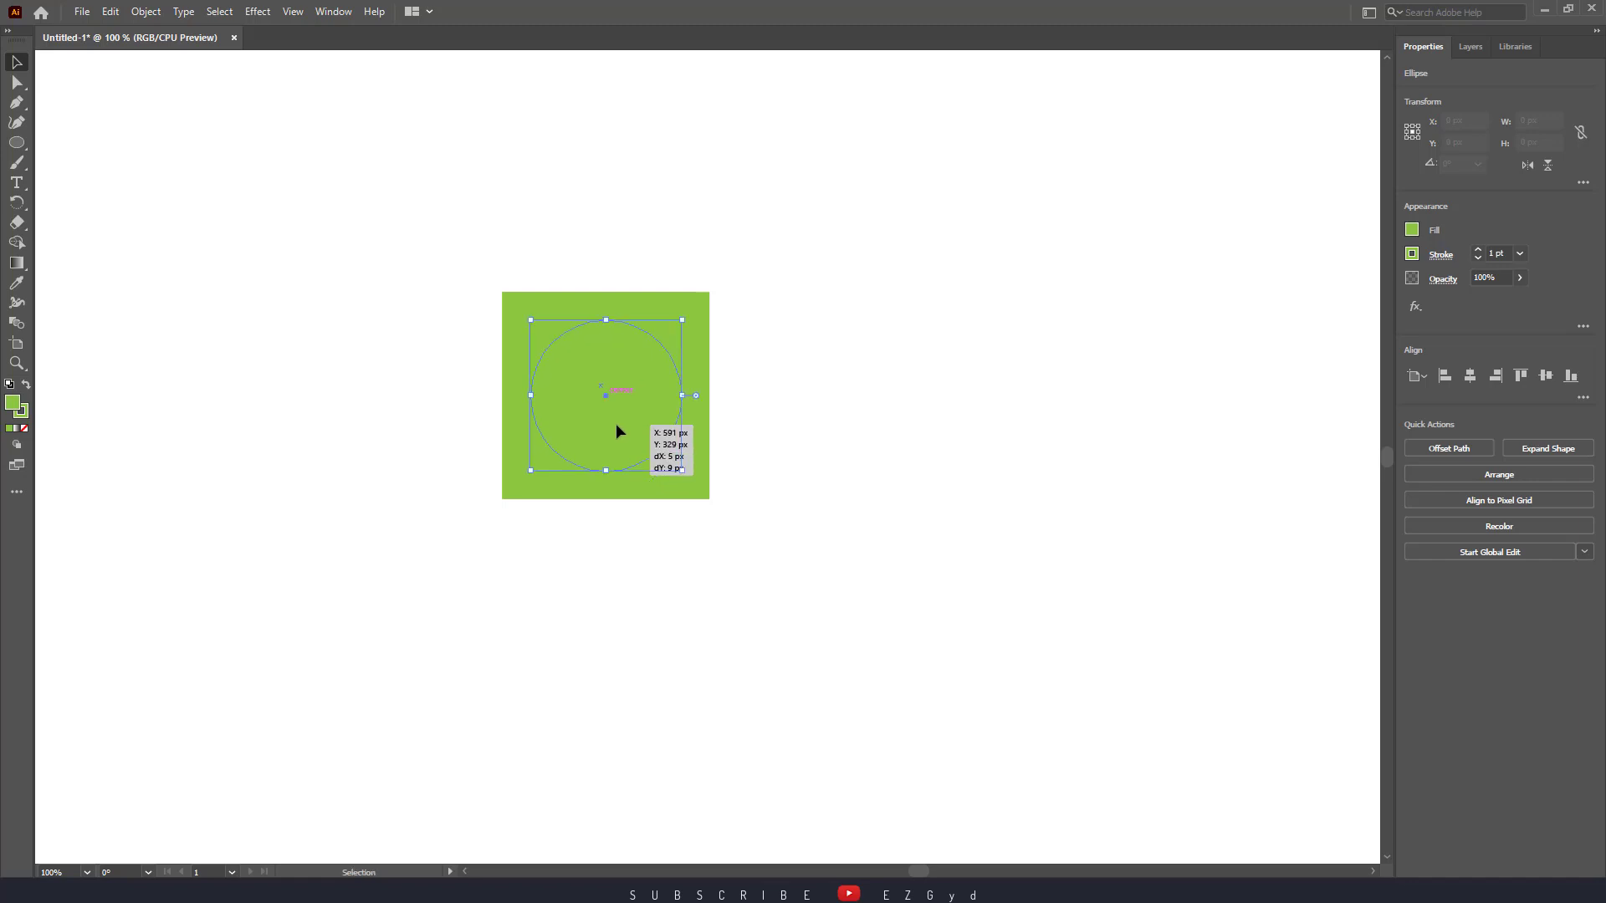
{"action": "left_click", "coordinate": [782, 473]}
Combine the square and the circle into a compound path so the circle cuts a hole
{"action": "left_click_drag", "start_coordinate": [424, 233], "coordinate": [821, 590]}
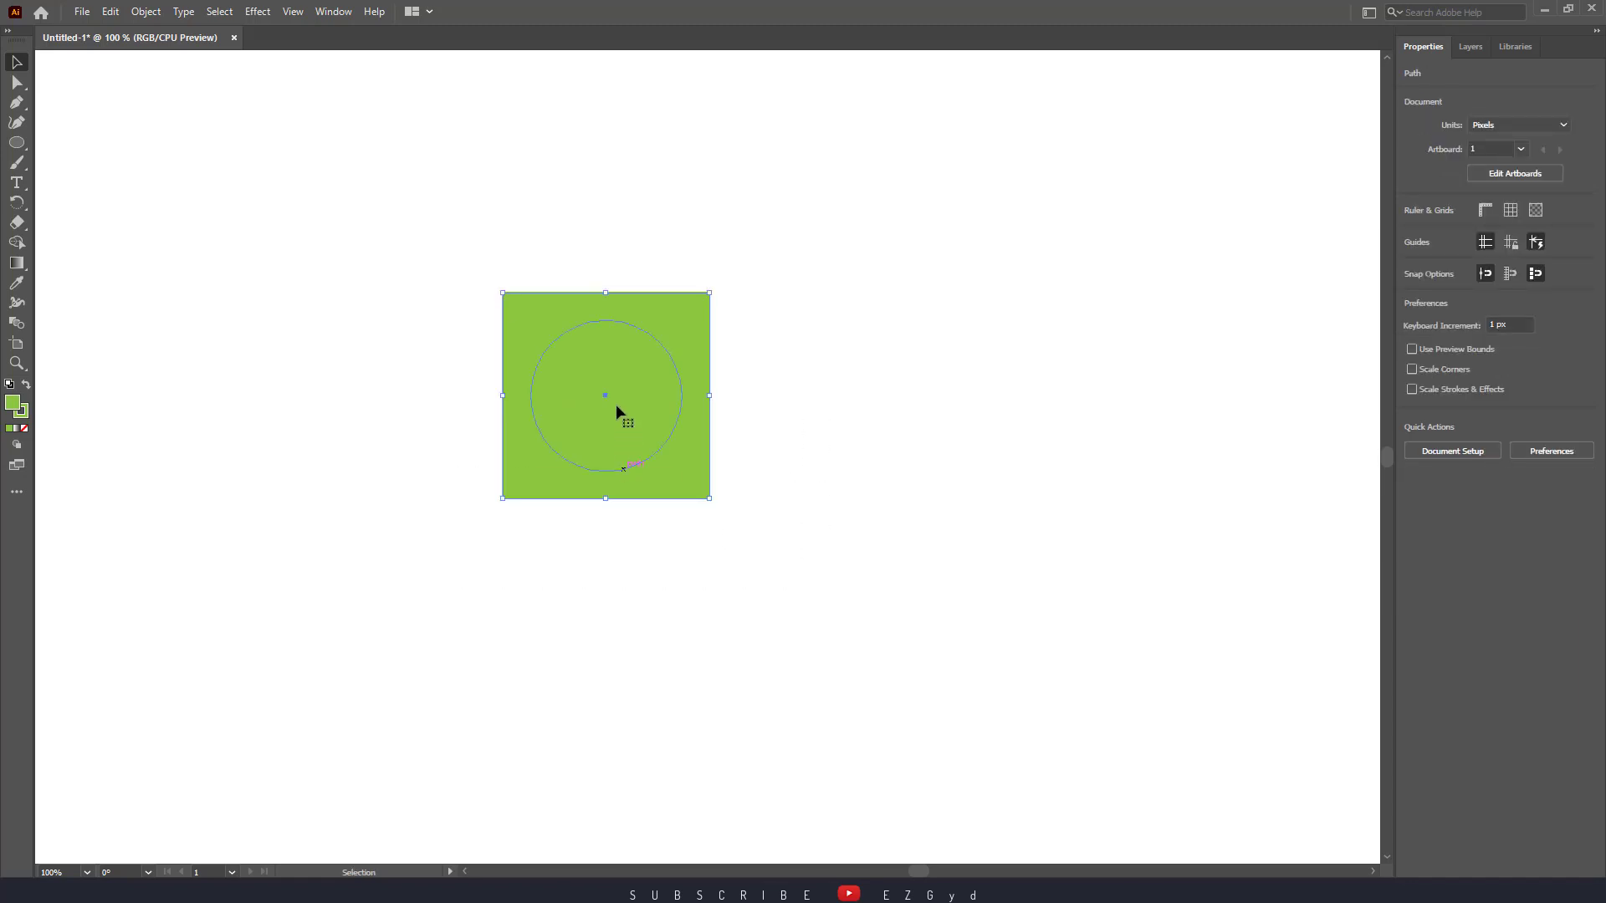
{"action": "right_click", "coordinate": [616, 404]}
{"action": "left_click", "coordinate": [703, 605]}
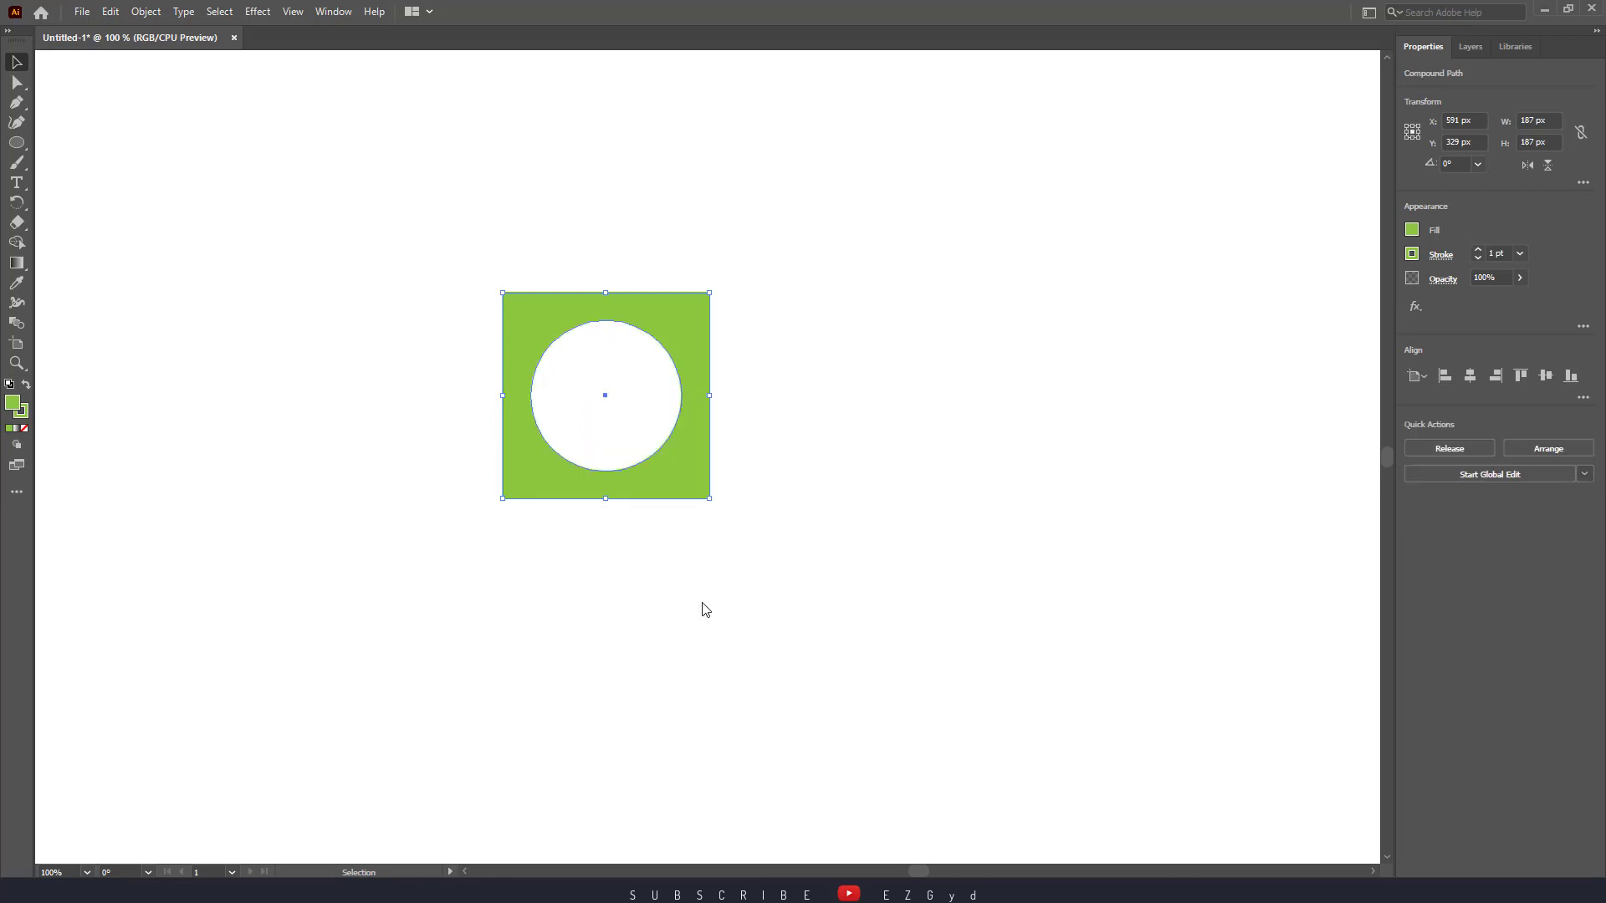
{"action": "left_click", "coordinate": [828, 530]}
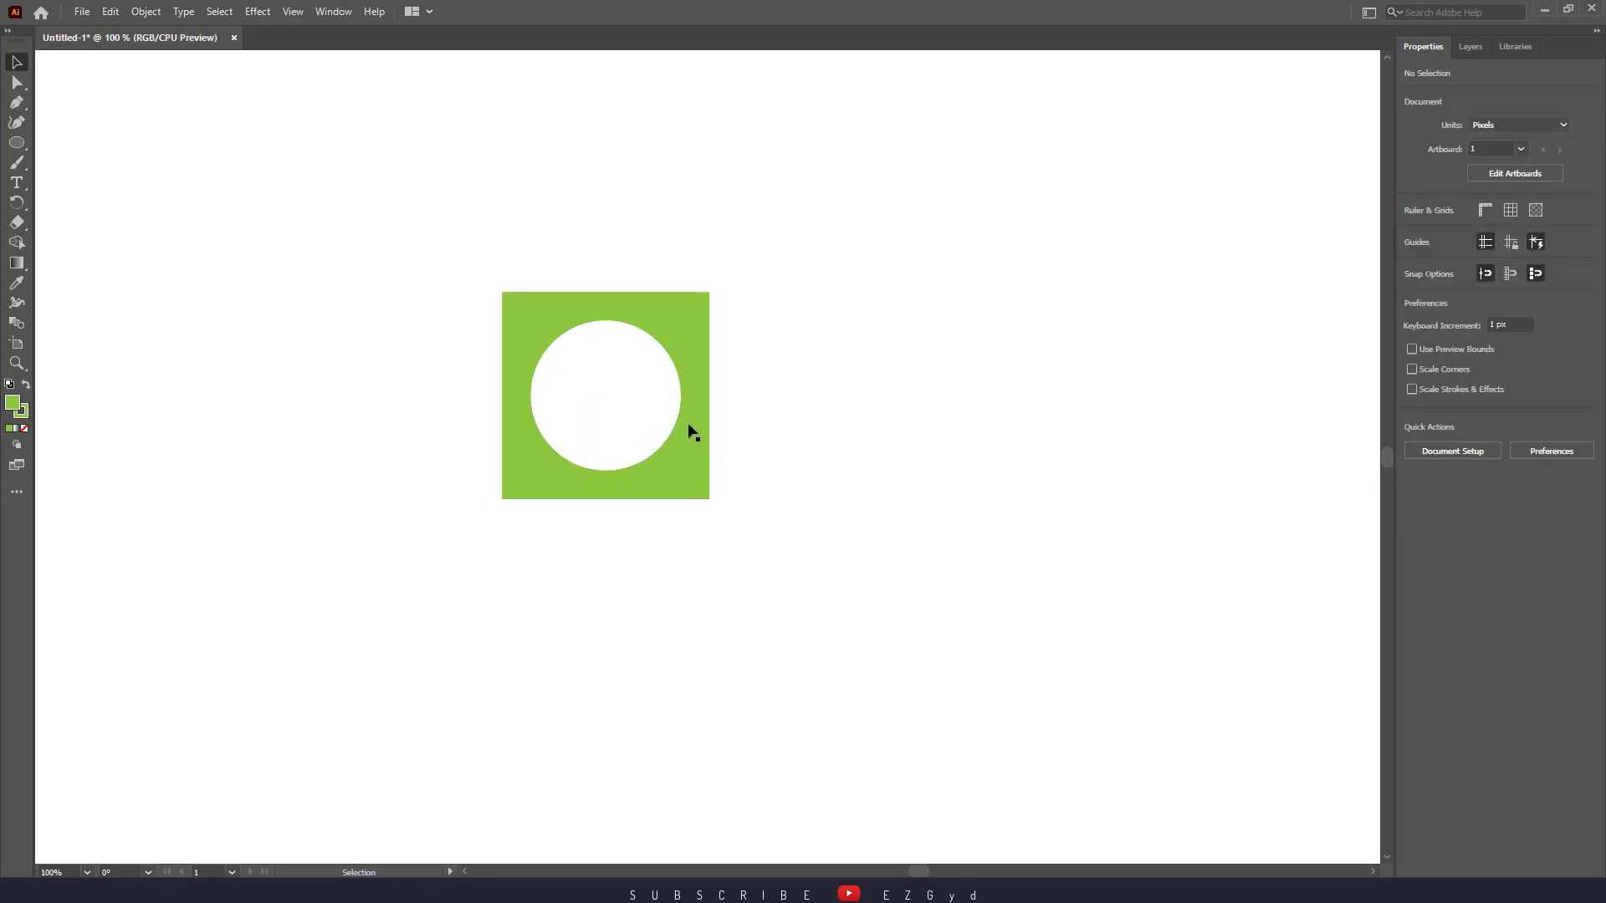
Create a triangle beside the square with the Polygon tool, using a 50 px radius and 3 sides
{"action": "left_click", "coordinate": [16, 142]}
{"action": "left_click", "coordinate": [58, 183]}
{"action": "left_click", "coordinate": [327, 411]}
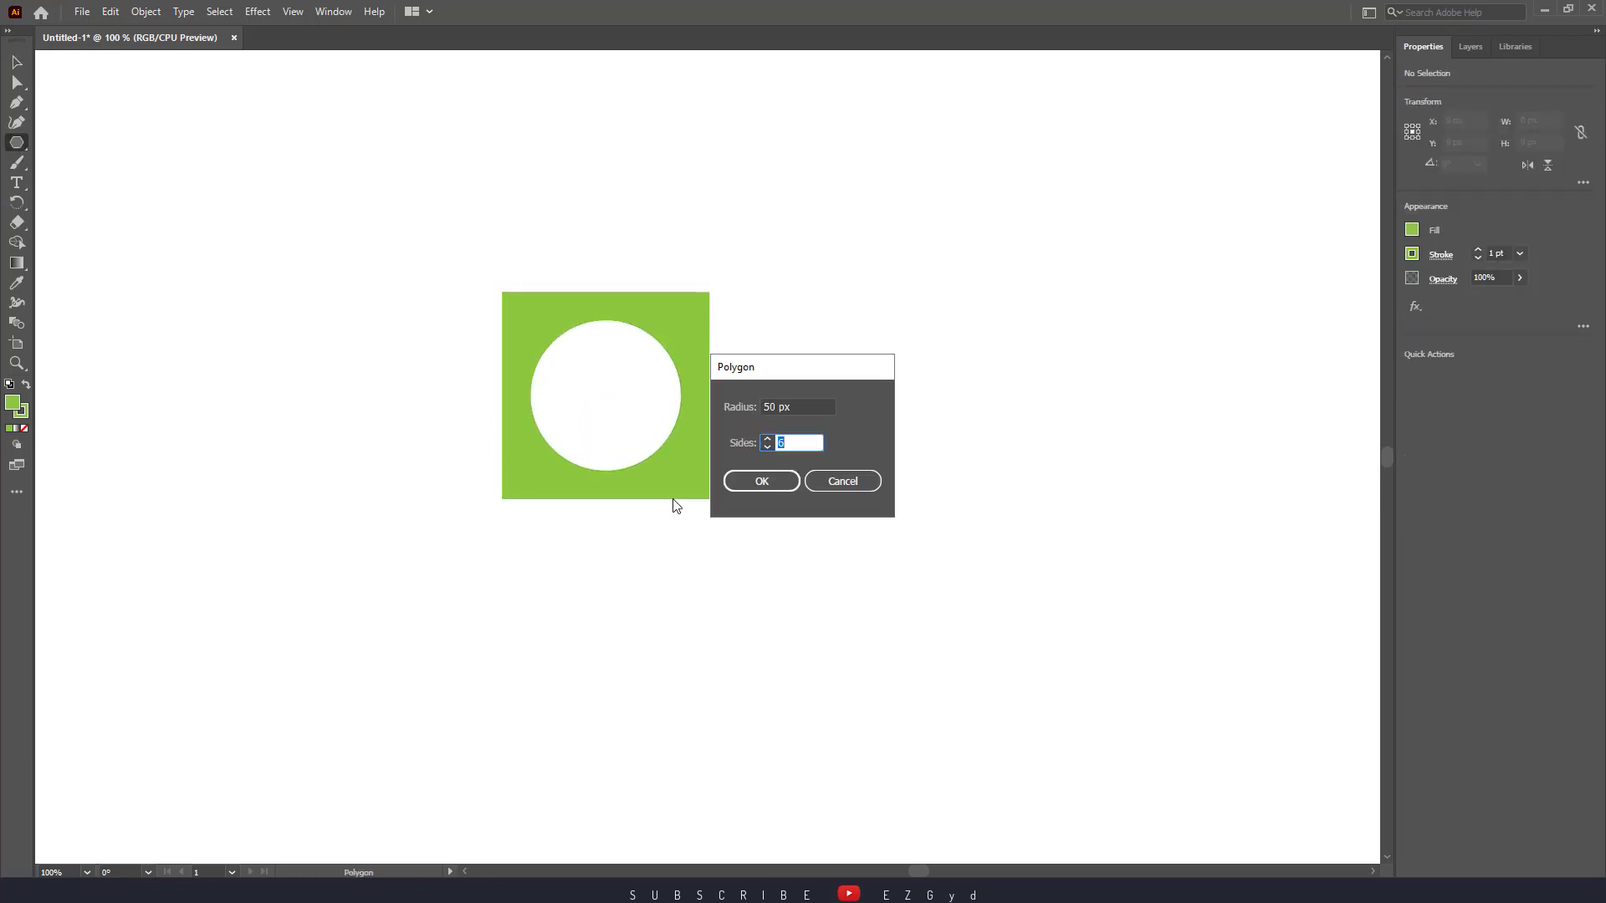
{"action": "left_click_drag", "start_coordinate": [831, 373], "coordinate": [882, 388]}
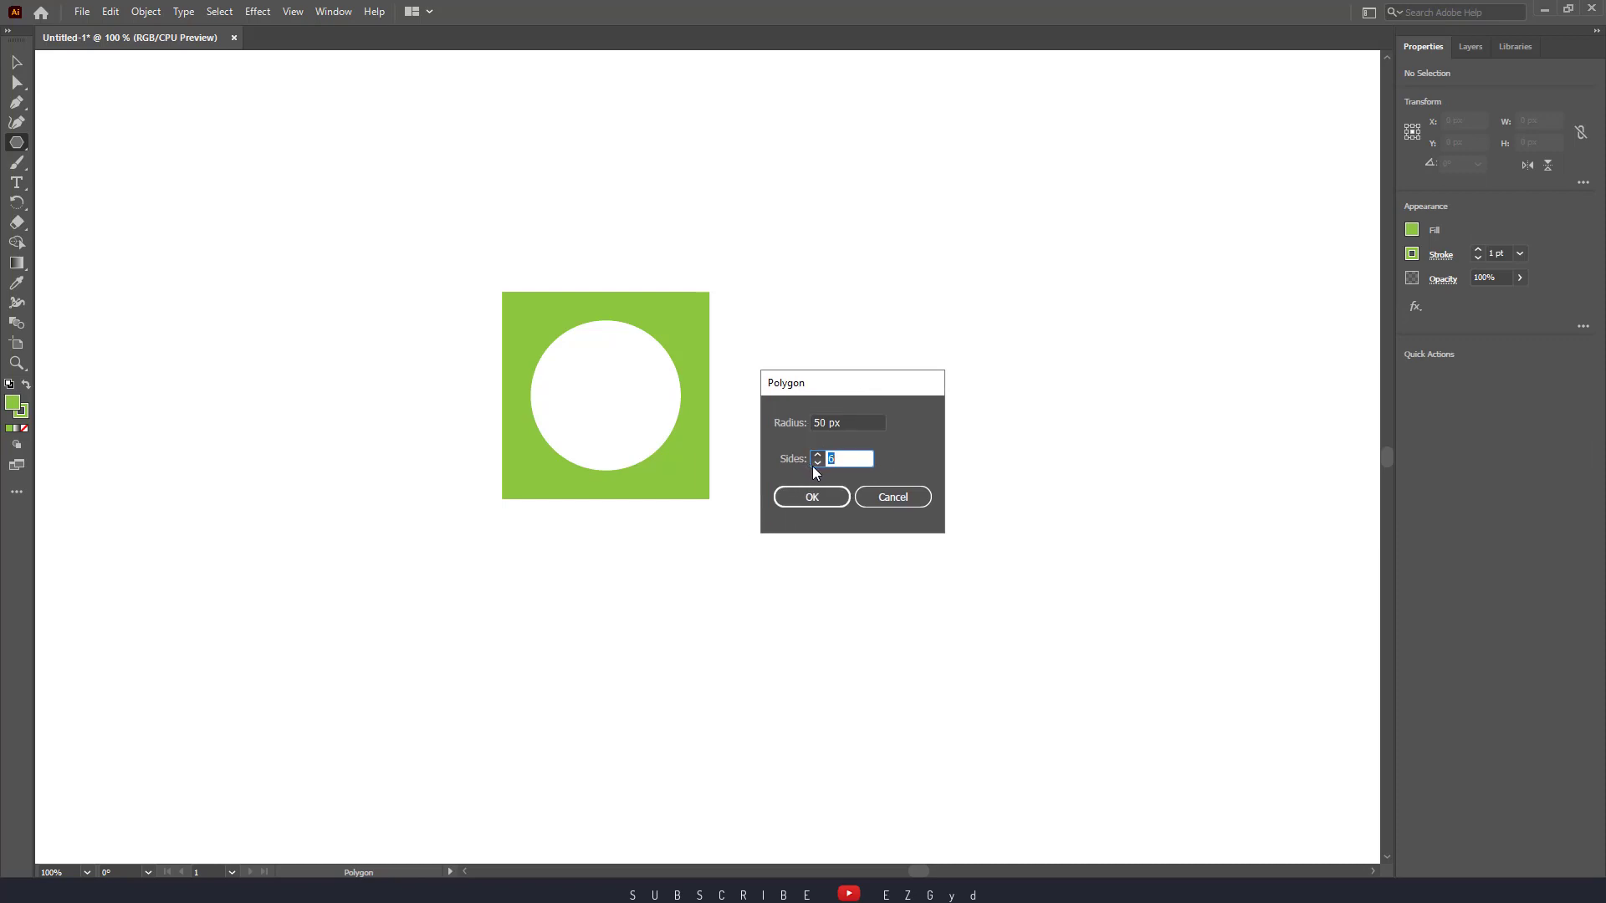
{"action": "left_click", "coordinate": [817, 463]}
{"action": "left_click", "coordinate": [808, 497]}
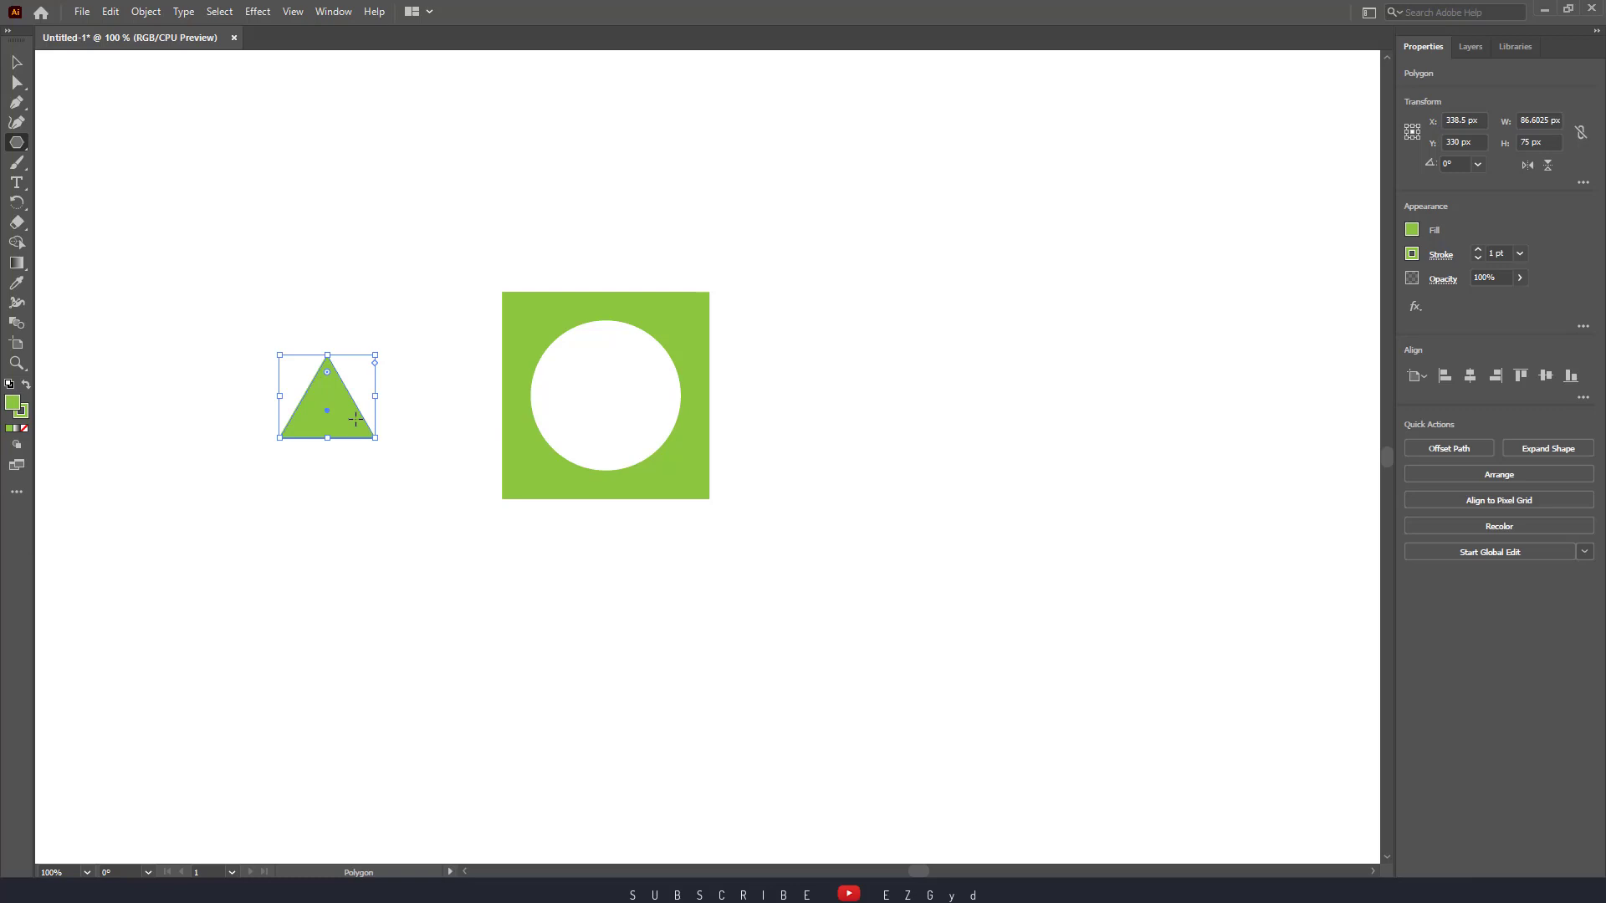
Move the triangle into the middle of the circular hole in the square
{"action": "key", "text": "v"}
{"action": "left_click_drag", "start_coordinate": [355, 419], "coordinate": [633, 426]}
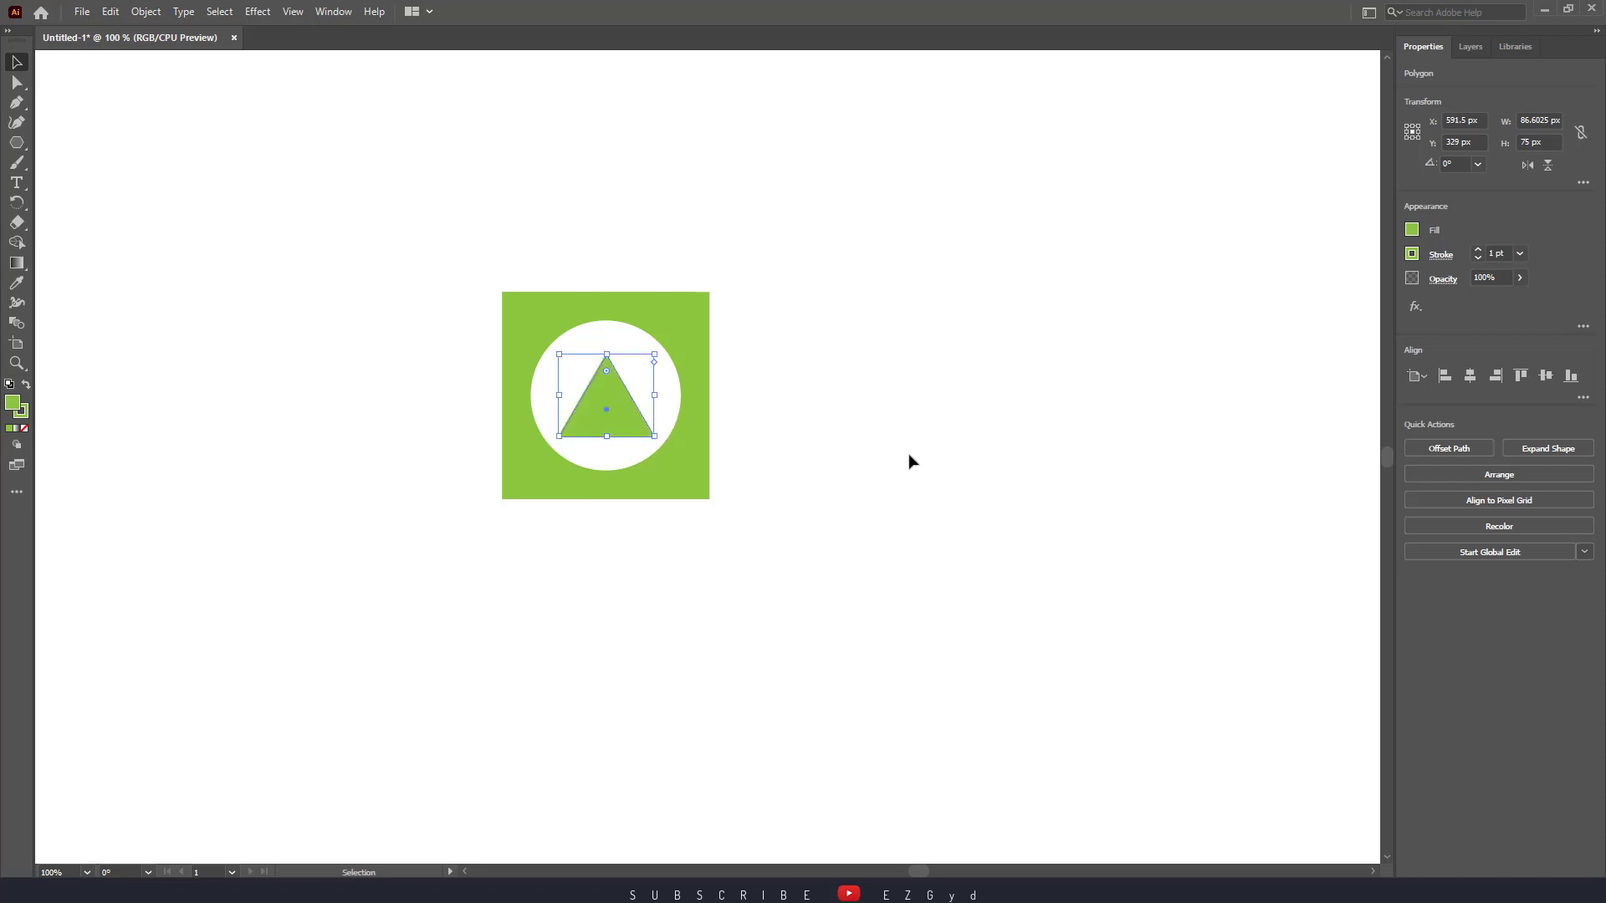
{"action": "left_click", "coordinate": [911, 460]}
{"action": "left_click_drag", "start_coordinate": [379, 248], "coordinate": [947, 671]}
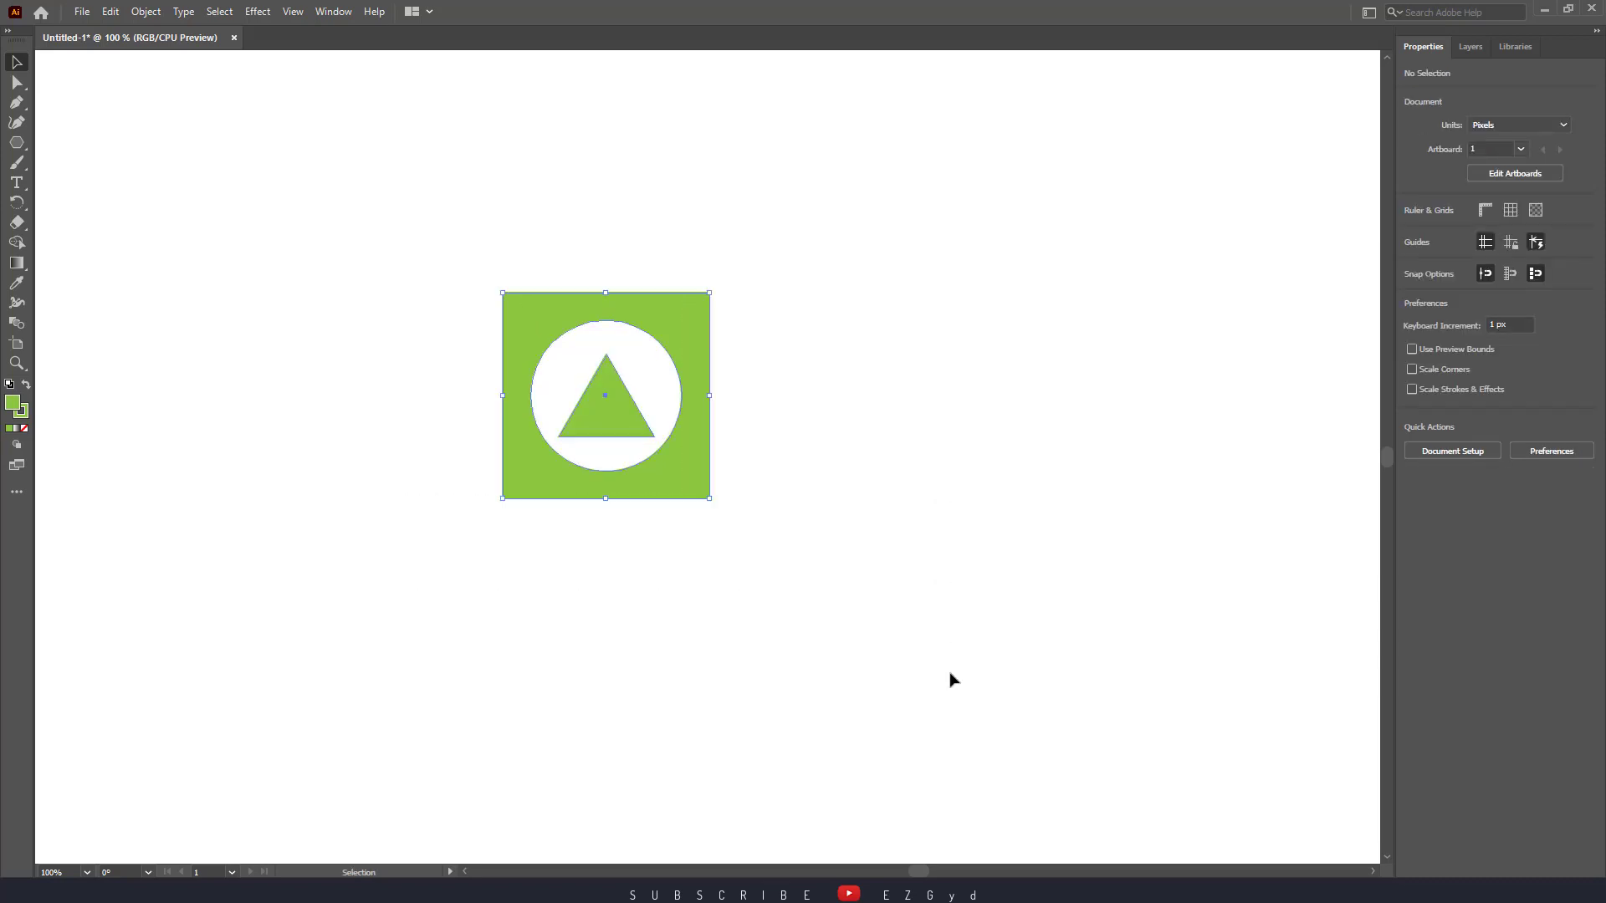
{"action": "left_click", "coordinate": [960, 660]}
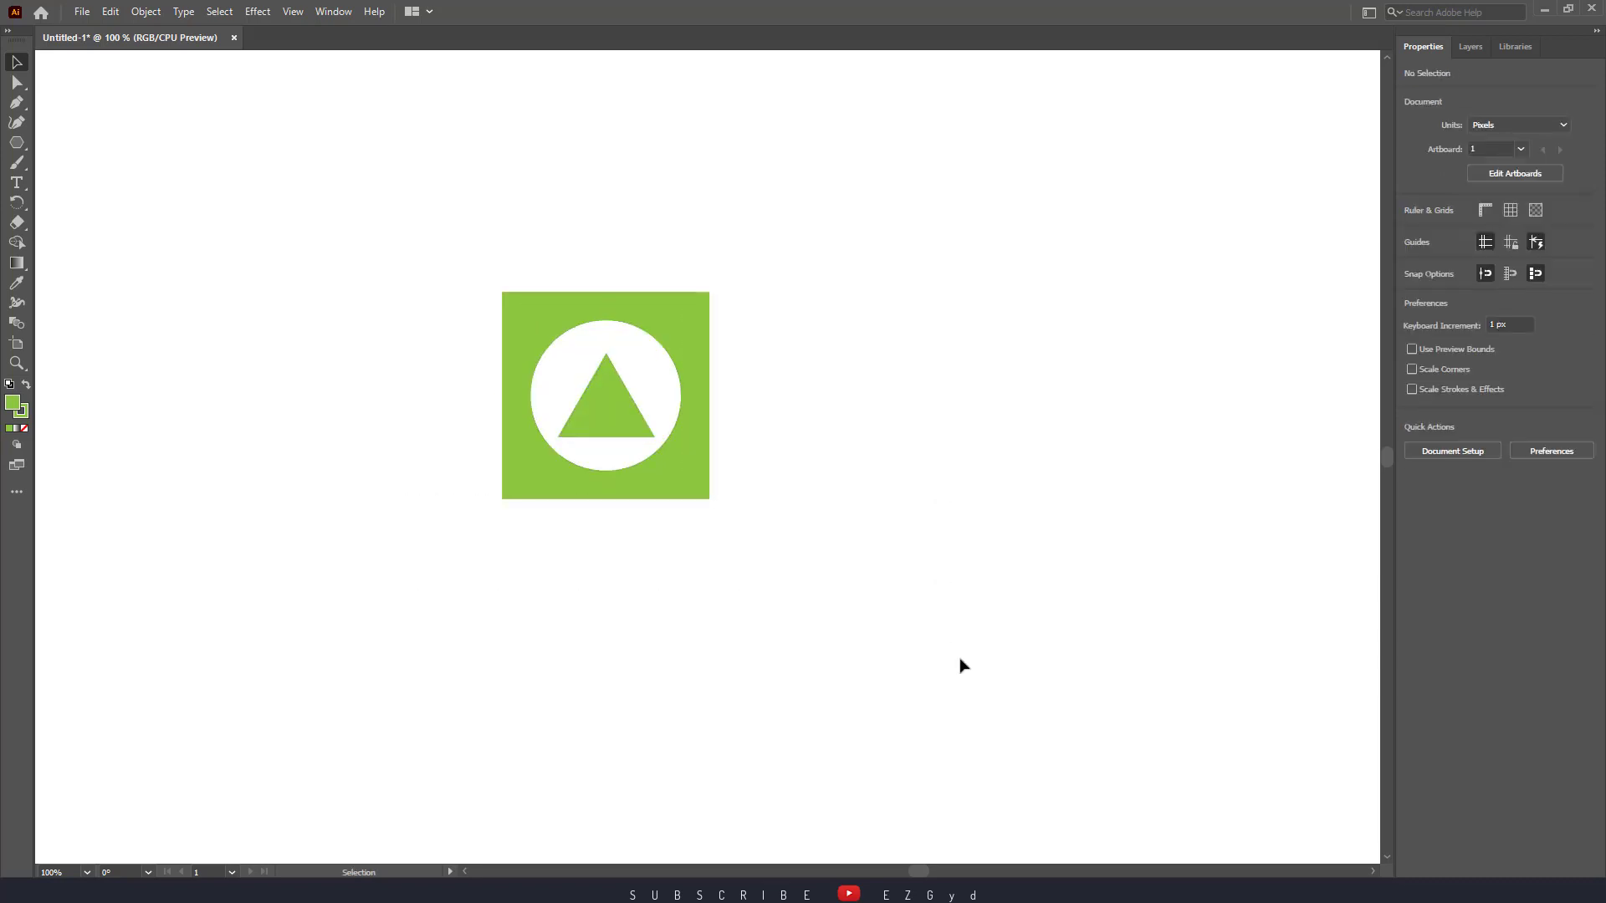
{"action": "left_click_drag", "start_coordinate": [402, 244], "coordinate": [851, 556]}
{"action": "left_click", "coordinate": [950, 548]}
Show the document's brush collection and place it beside the square artwork
{"action": "left_click", "coordinate": [333, 11]}
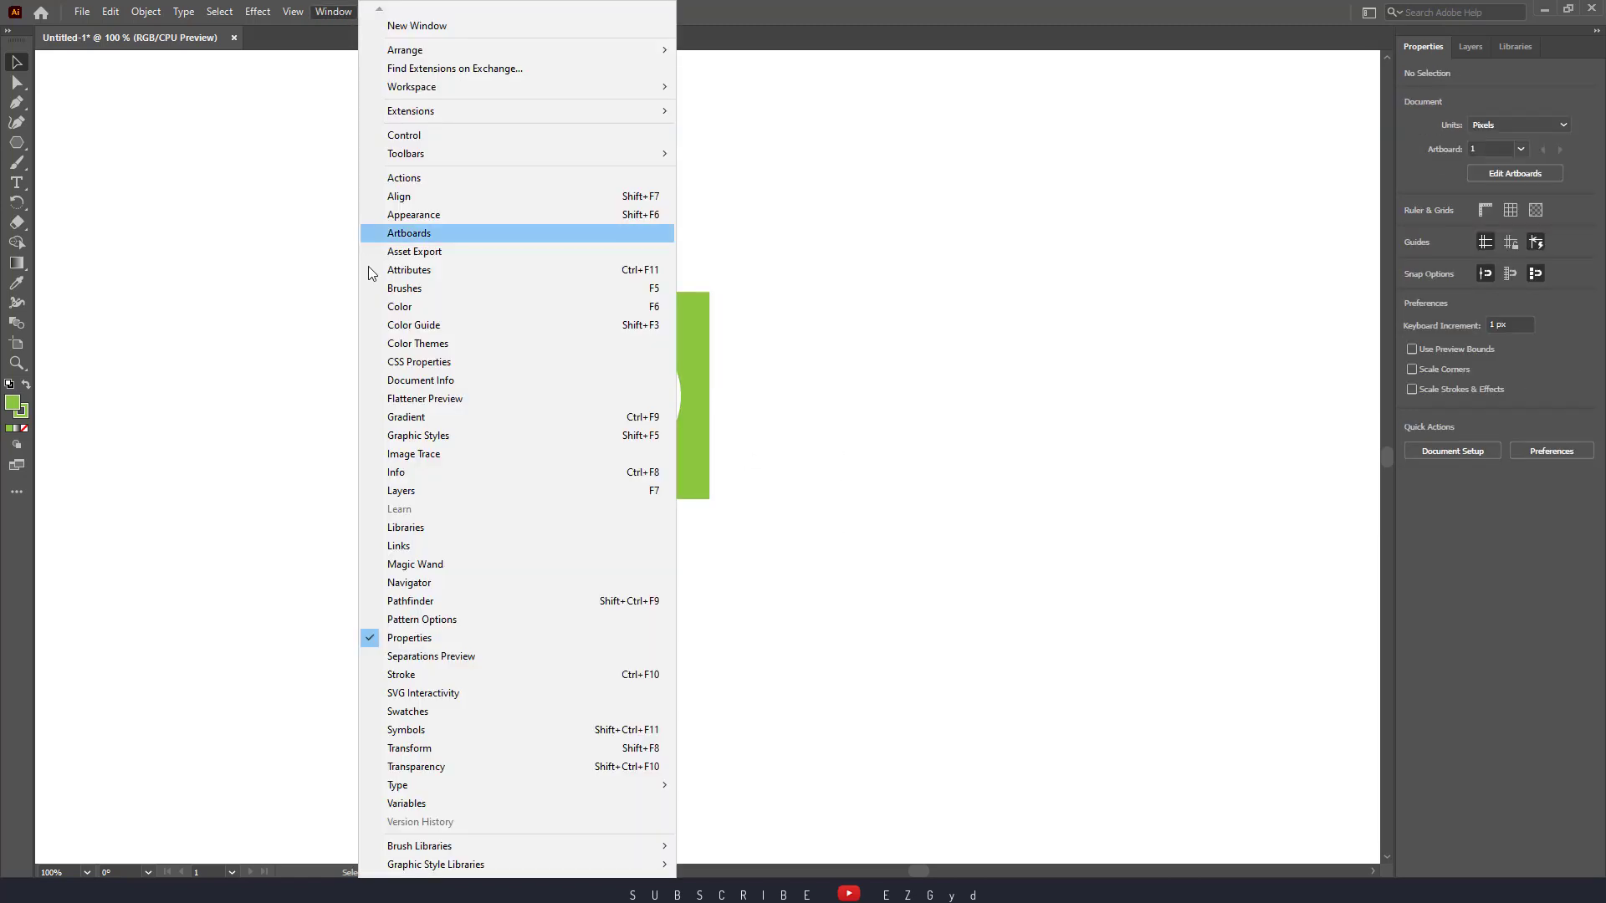
{"action": "left_click", "coordinate": [424, 293]}
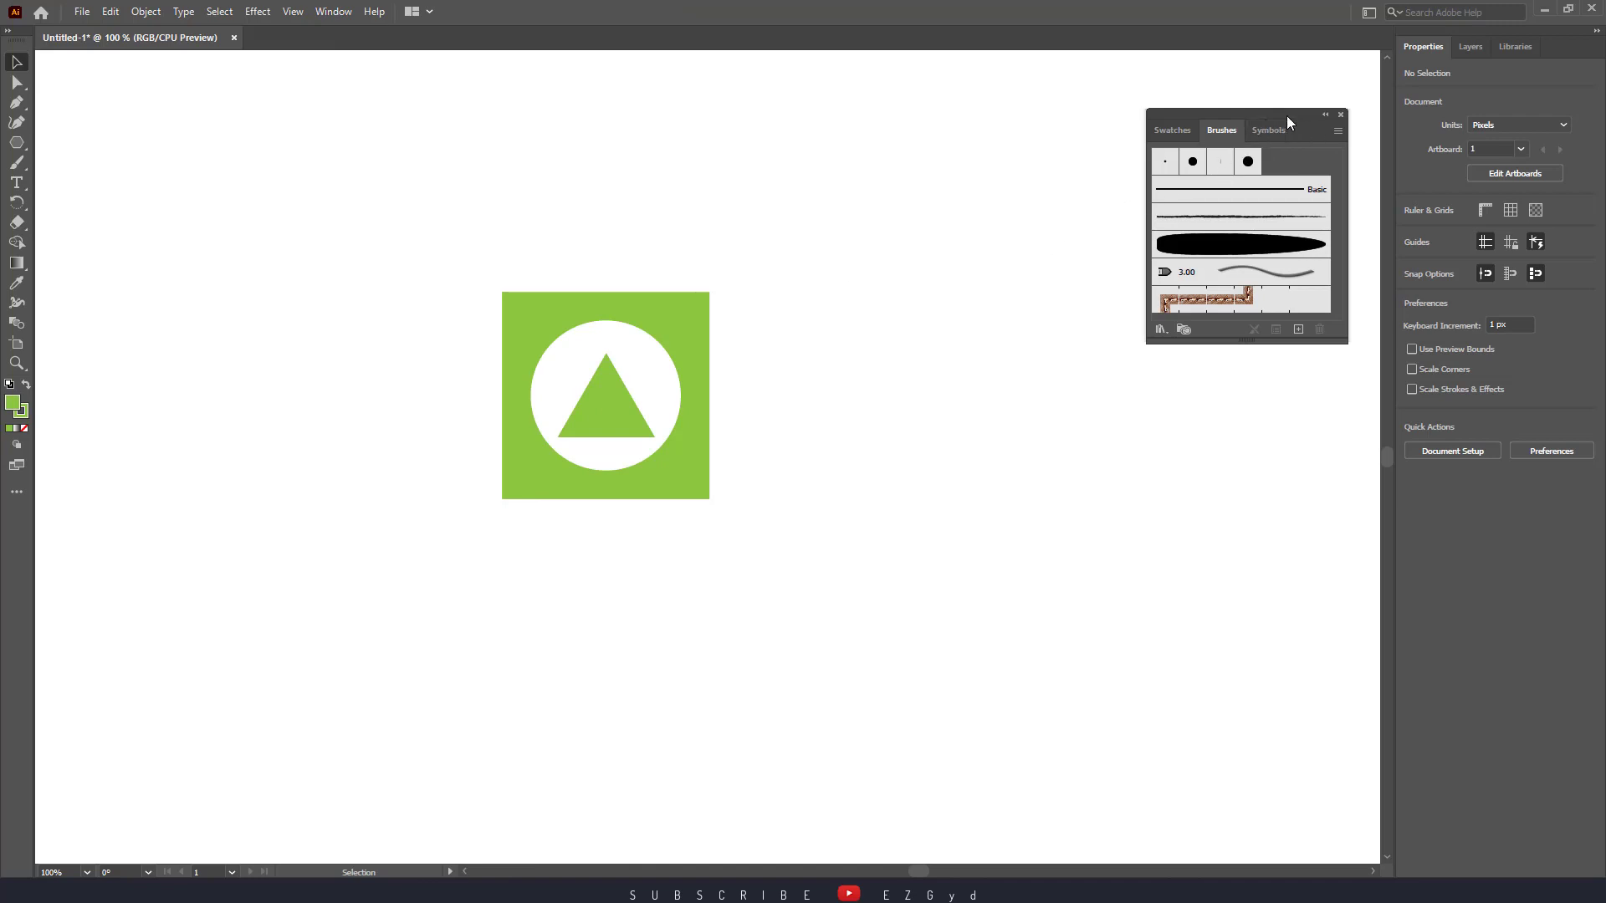
{"action": "left_click_drag", "start_coordinate": [1286, 116], "coordinate": [924, 276]}
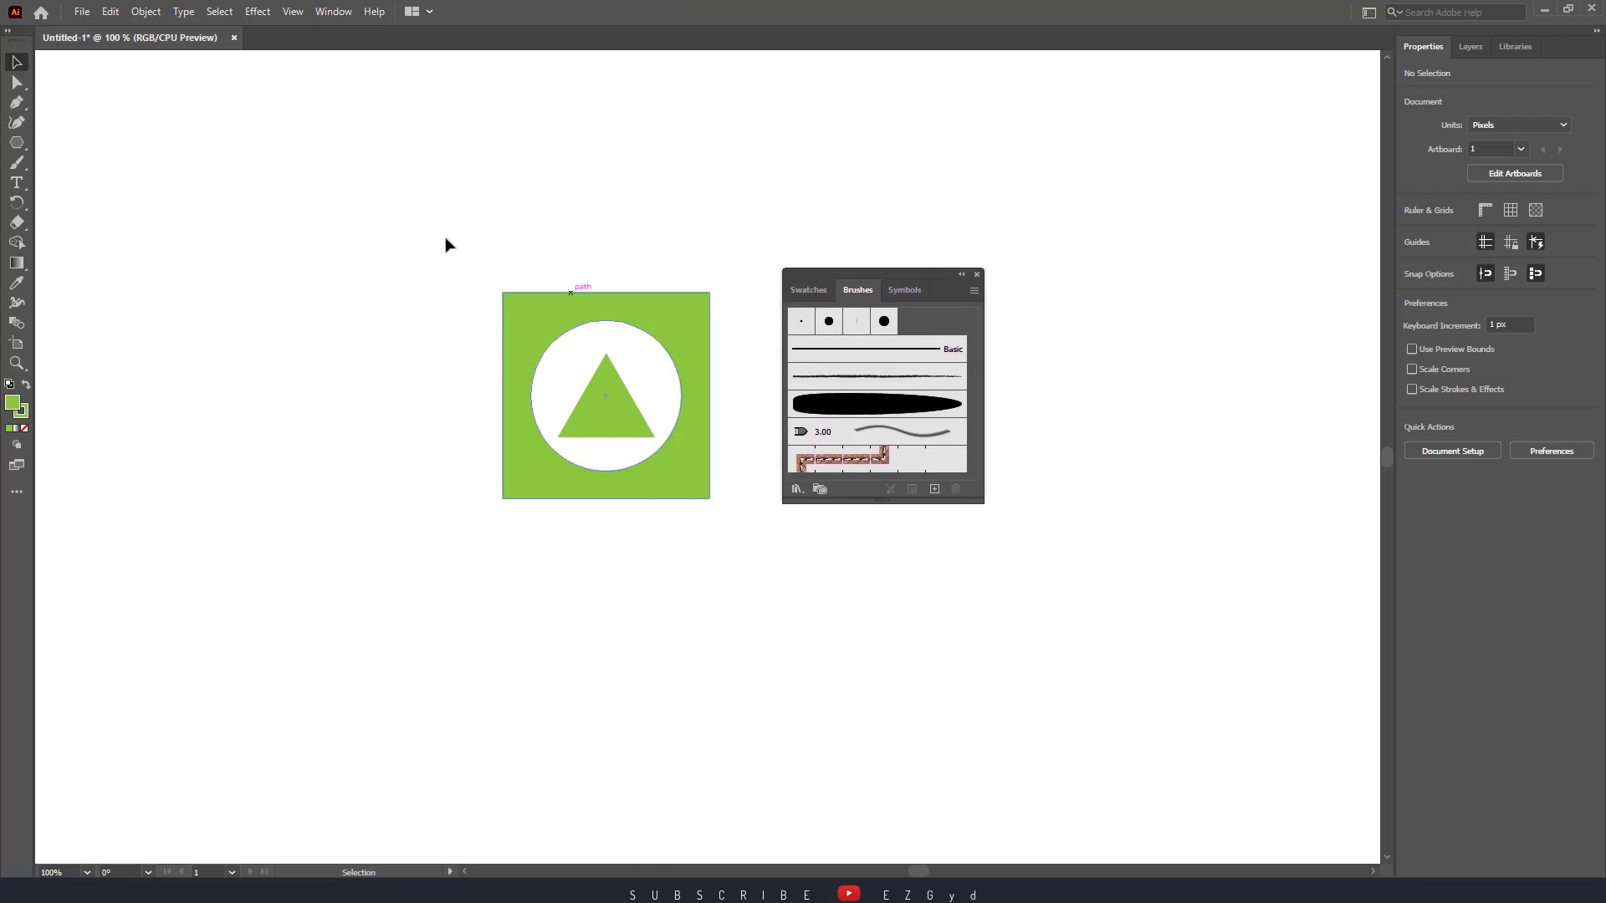
Create a Pattern Brush from the square and triangle artwork, keeping the default brush options
{"action": "left_click_drag", "start_coordinate": [439, 234], "coordinate": [738, 564]}
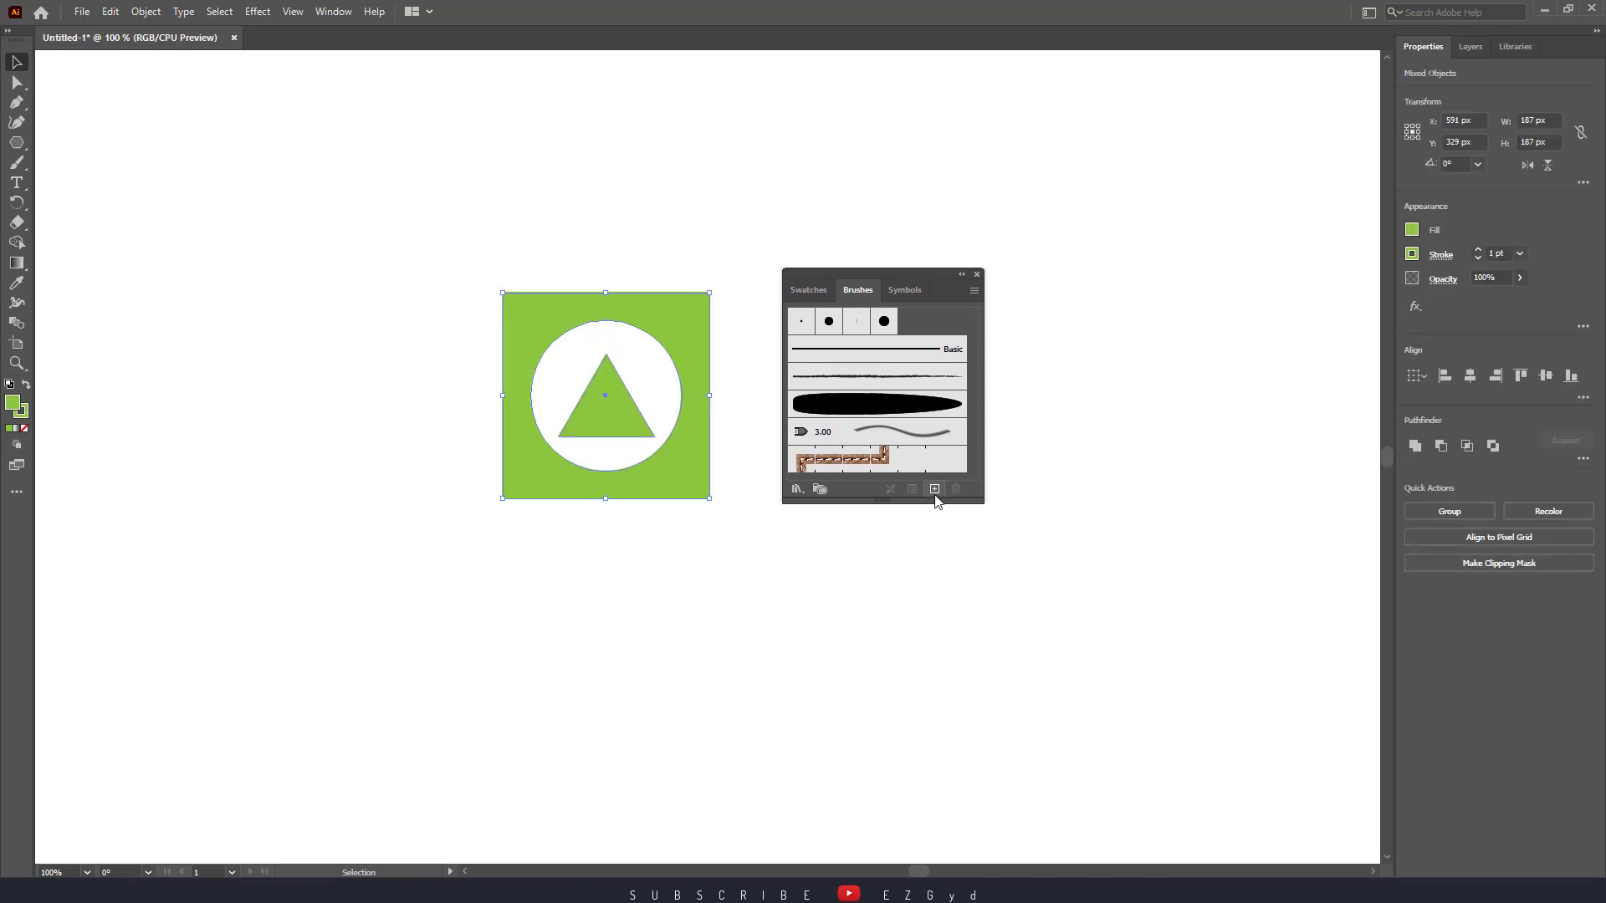
{"action": "left_click", "coordinate": [935, 489]}
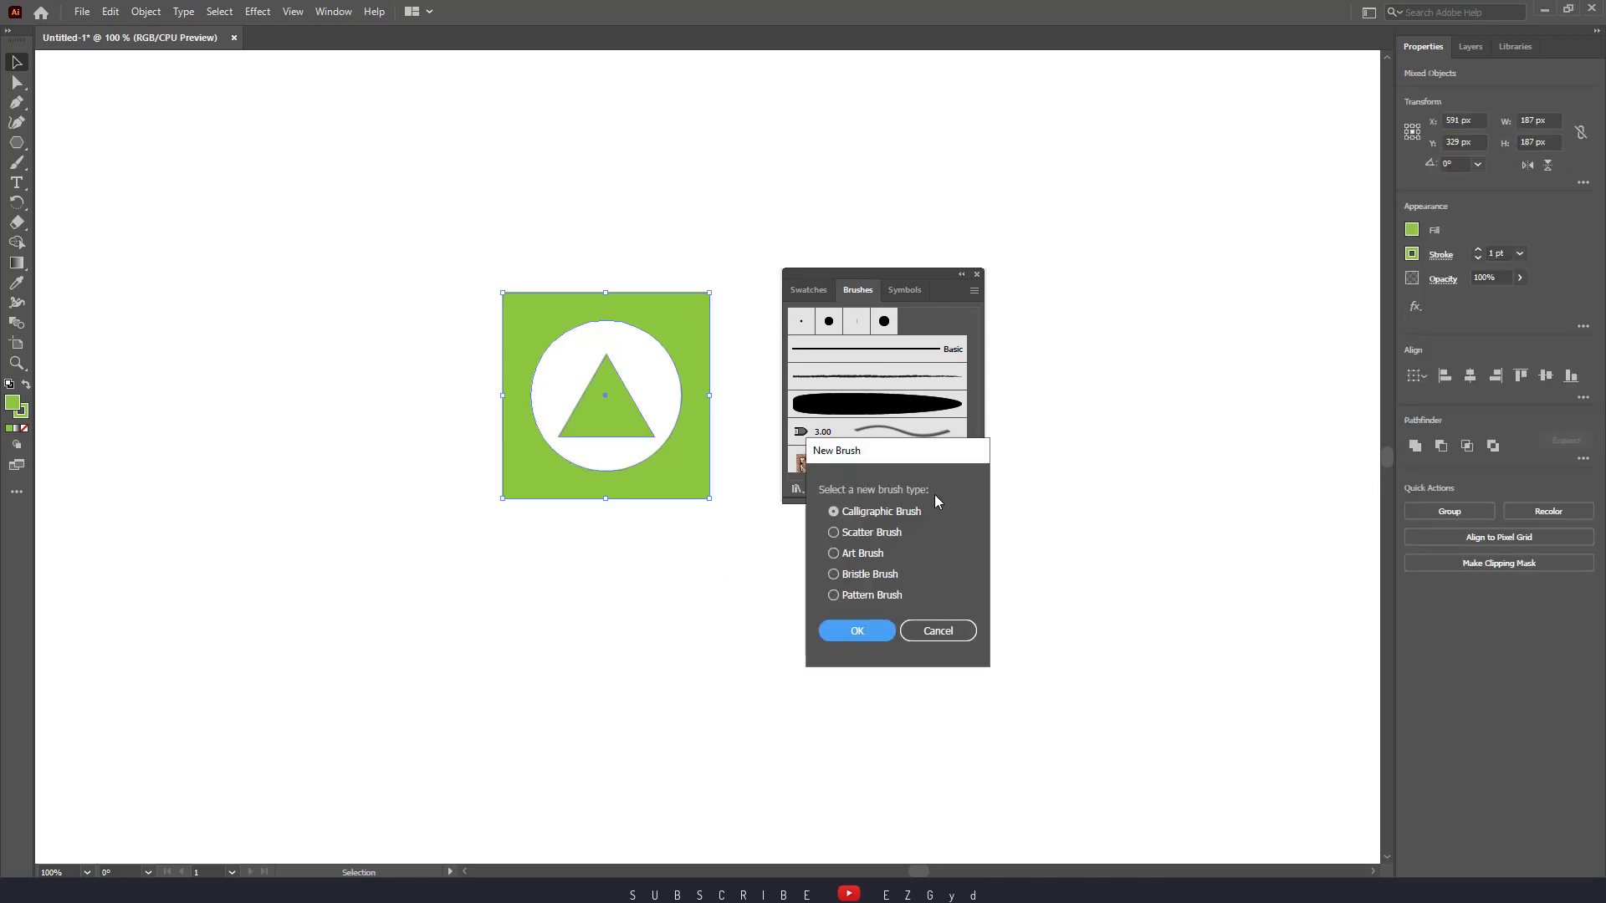
{"action": "left_click", "coordinate": [872, 596]}
{"action": "left_click", "coordinate": [862, 633]}
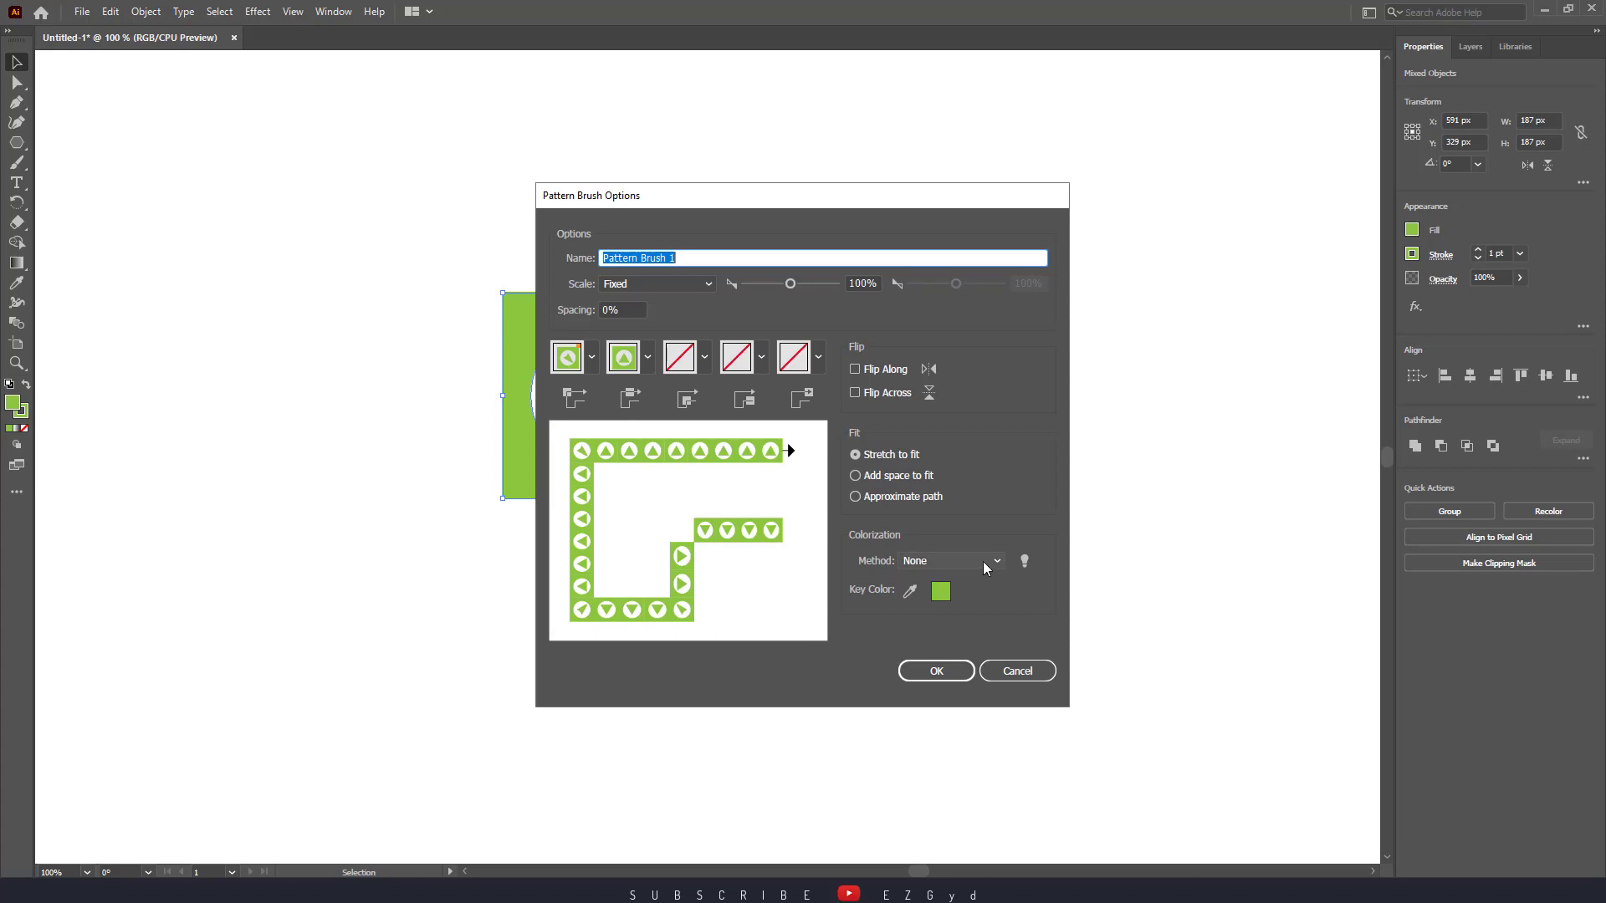
{"action": "left_click", "coordinate": [936, 671]}
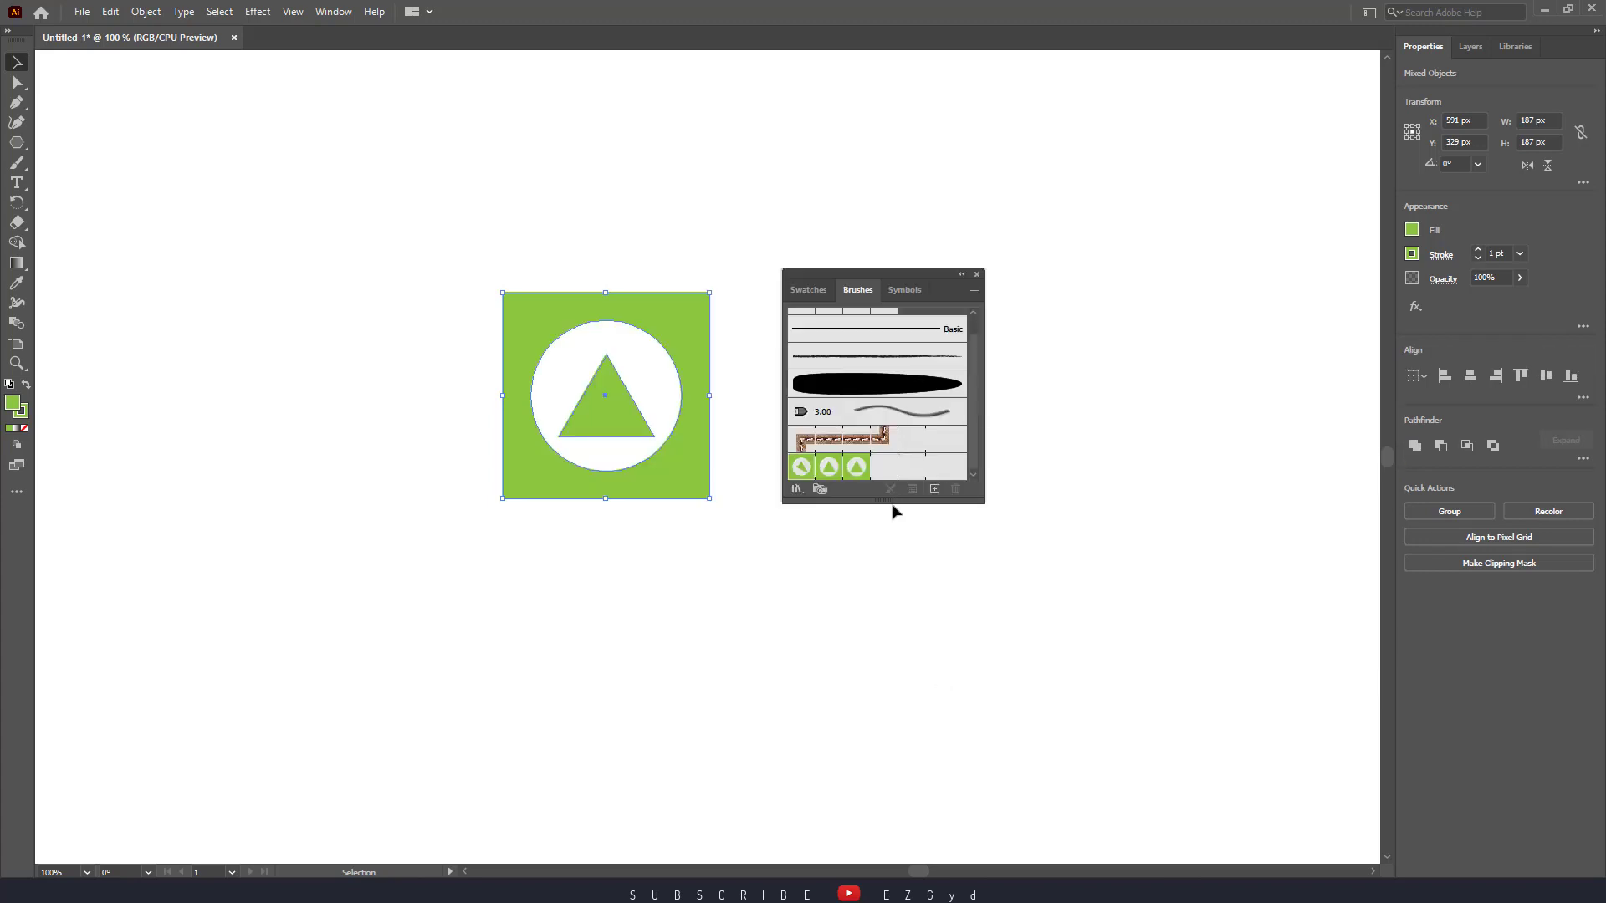
Enlarge the brush list and delete the square and triangle artwork from the canvas
{"action": "left_click_drag", "start_coordinate": [879, 502], "coordinate": [874, 589]}
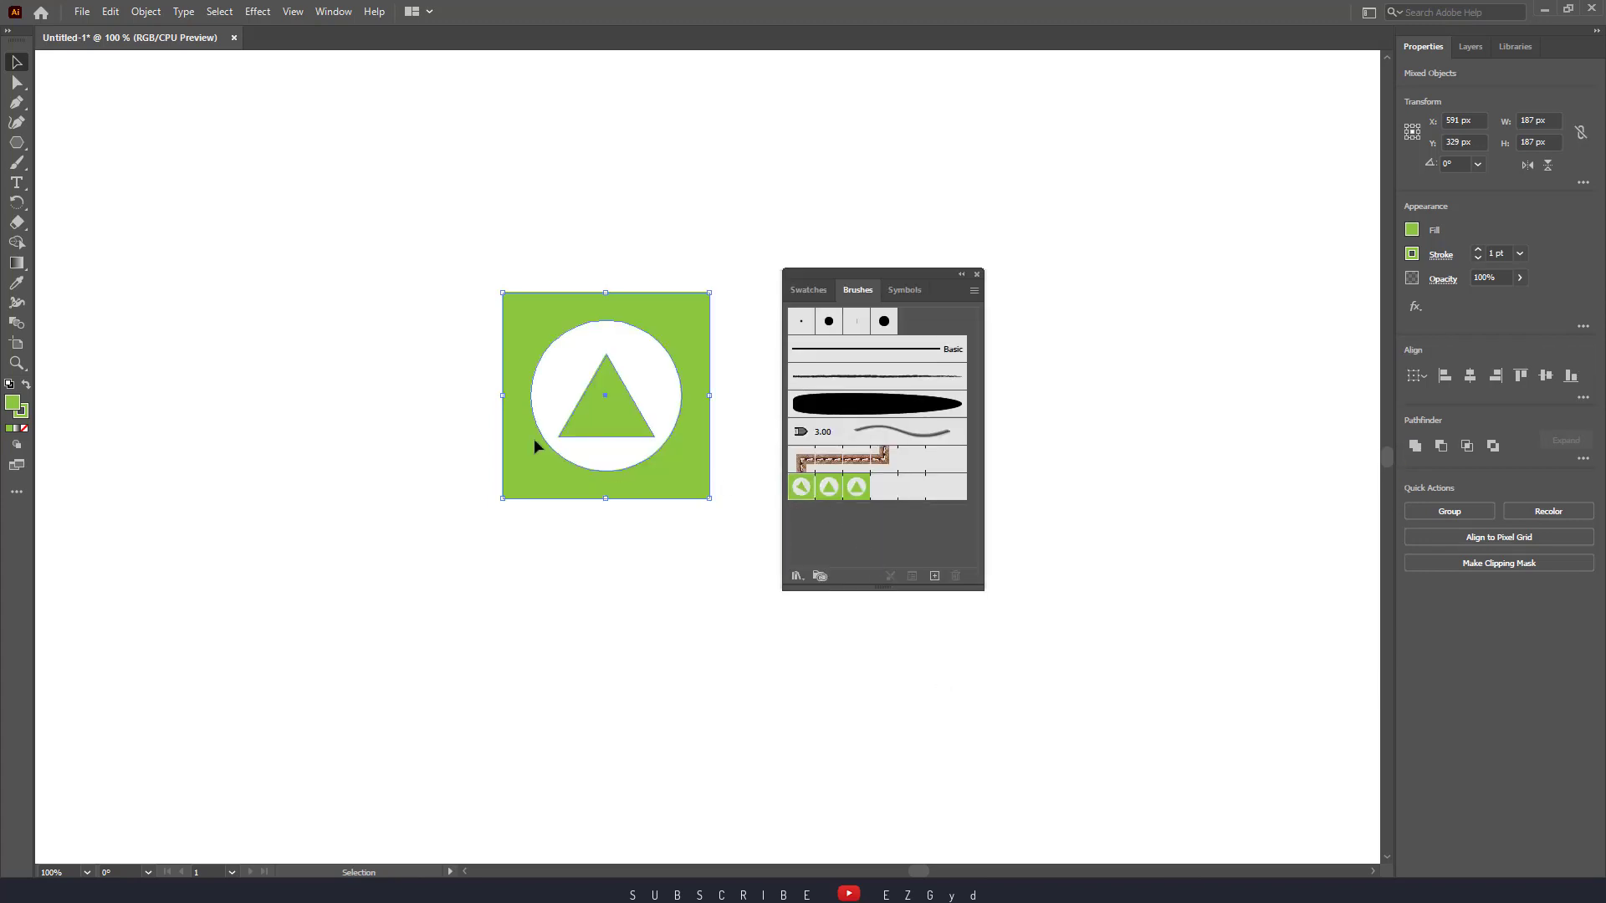
{"action": "left_click_drag", "start_coordinate": [516, 329], "coordinate": [514, 318]}
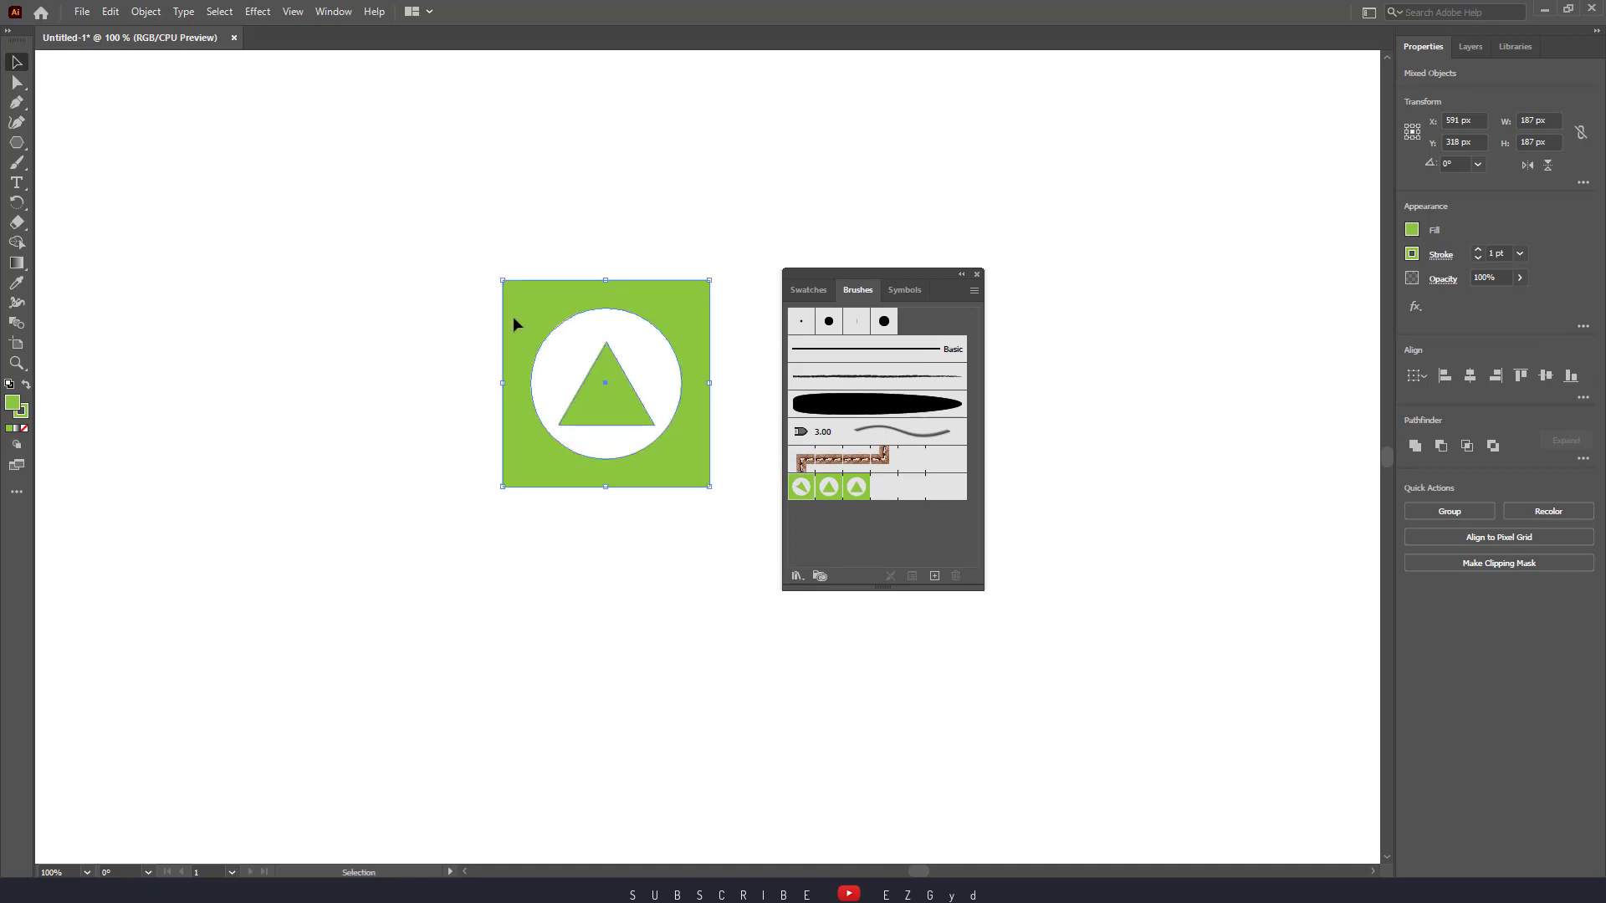
{"action": "key", "text": "Delete"}
Try the new pattern brush with one vertical and one horizontal Paintbrush stroke, and delete both strokes
{"action": "key", "text": "b"}
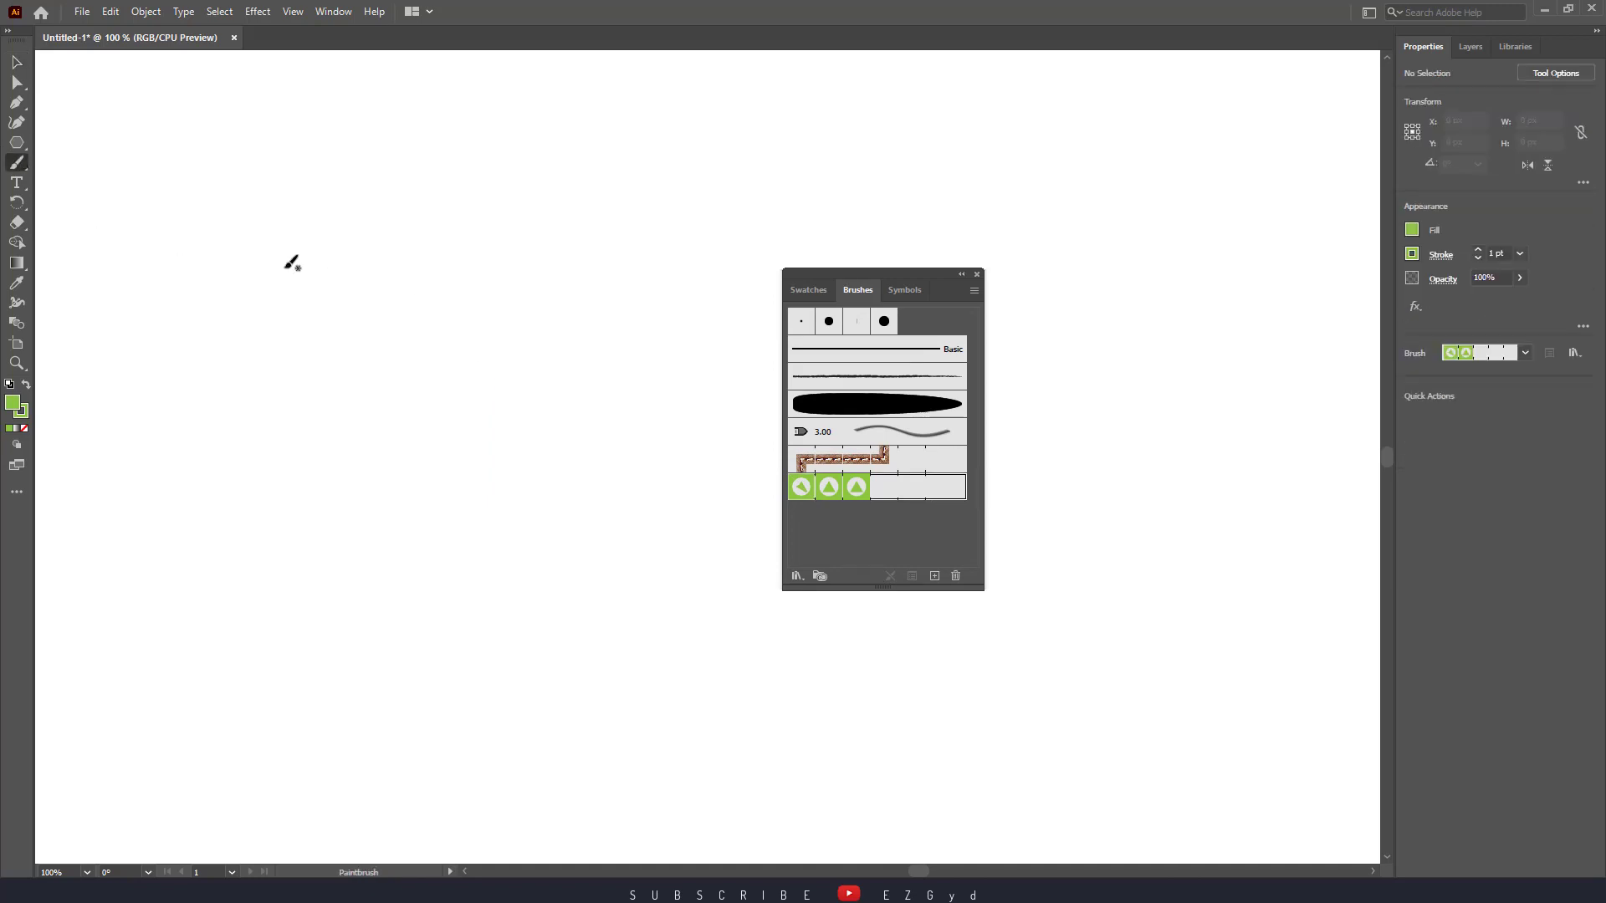
{"action": "left_click_drag", "start_coordinate": [291, 262], "coordinate": [316, 590]}
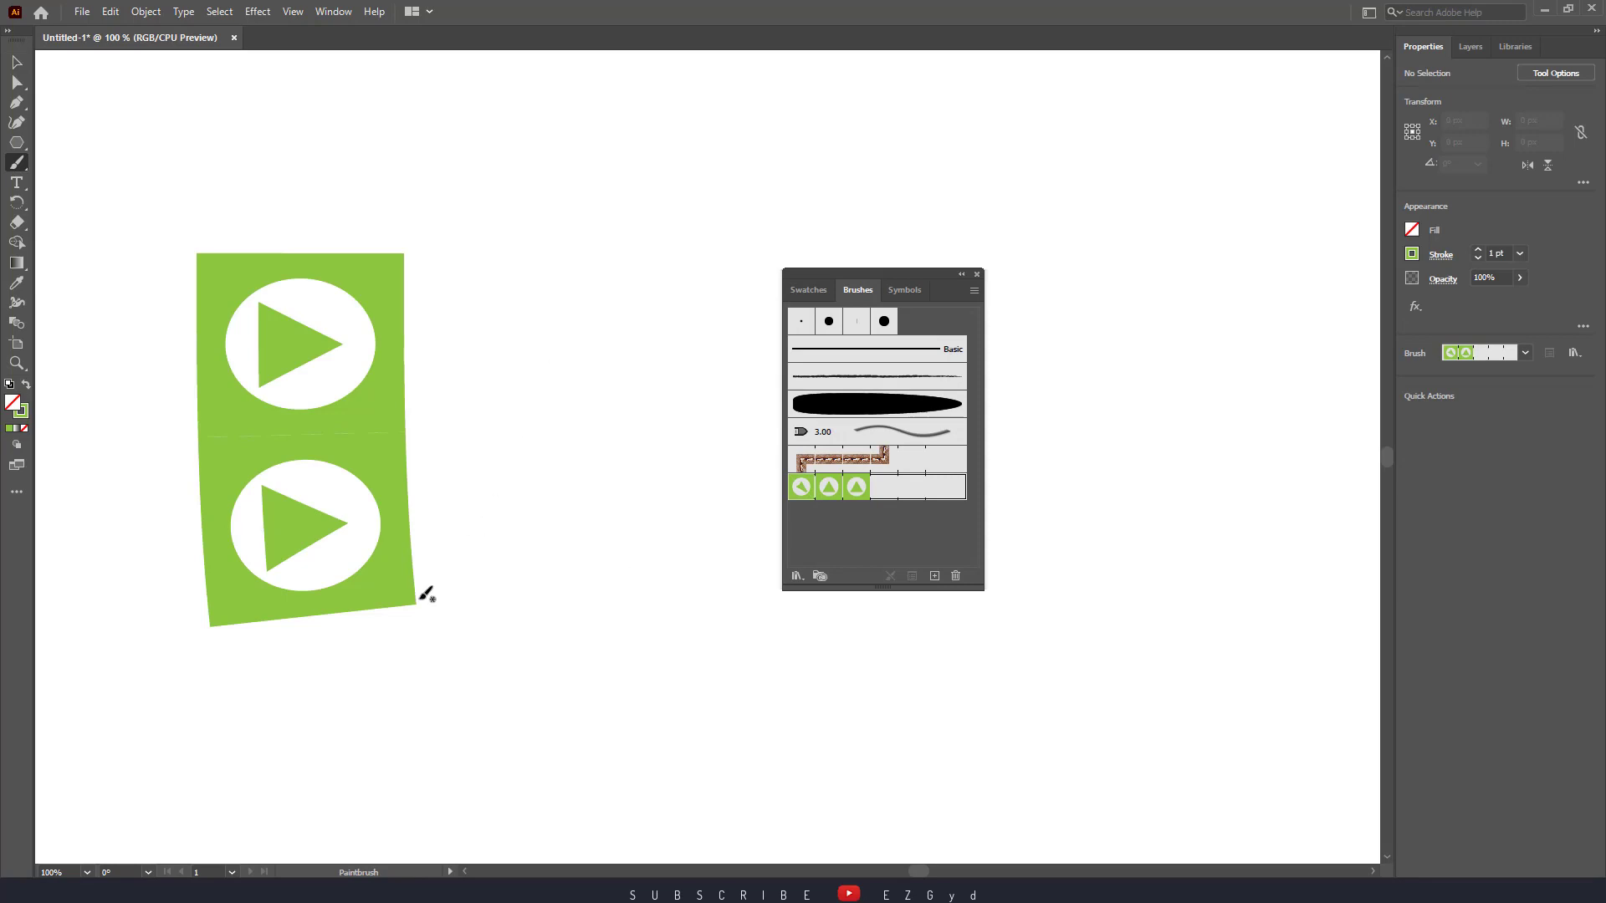
{"action": "mouse_move", "coordinate": [233, 655]}
{"action": "left_mouse_down"}
{"action": "mouse_move", "coordinate": [685, 704]}
{"action": "mouse_move", "coordinate": [1069, 700]}
{"action": "left_mouse_up"}
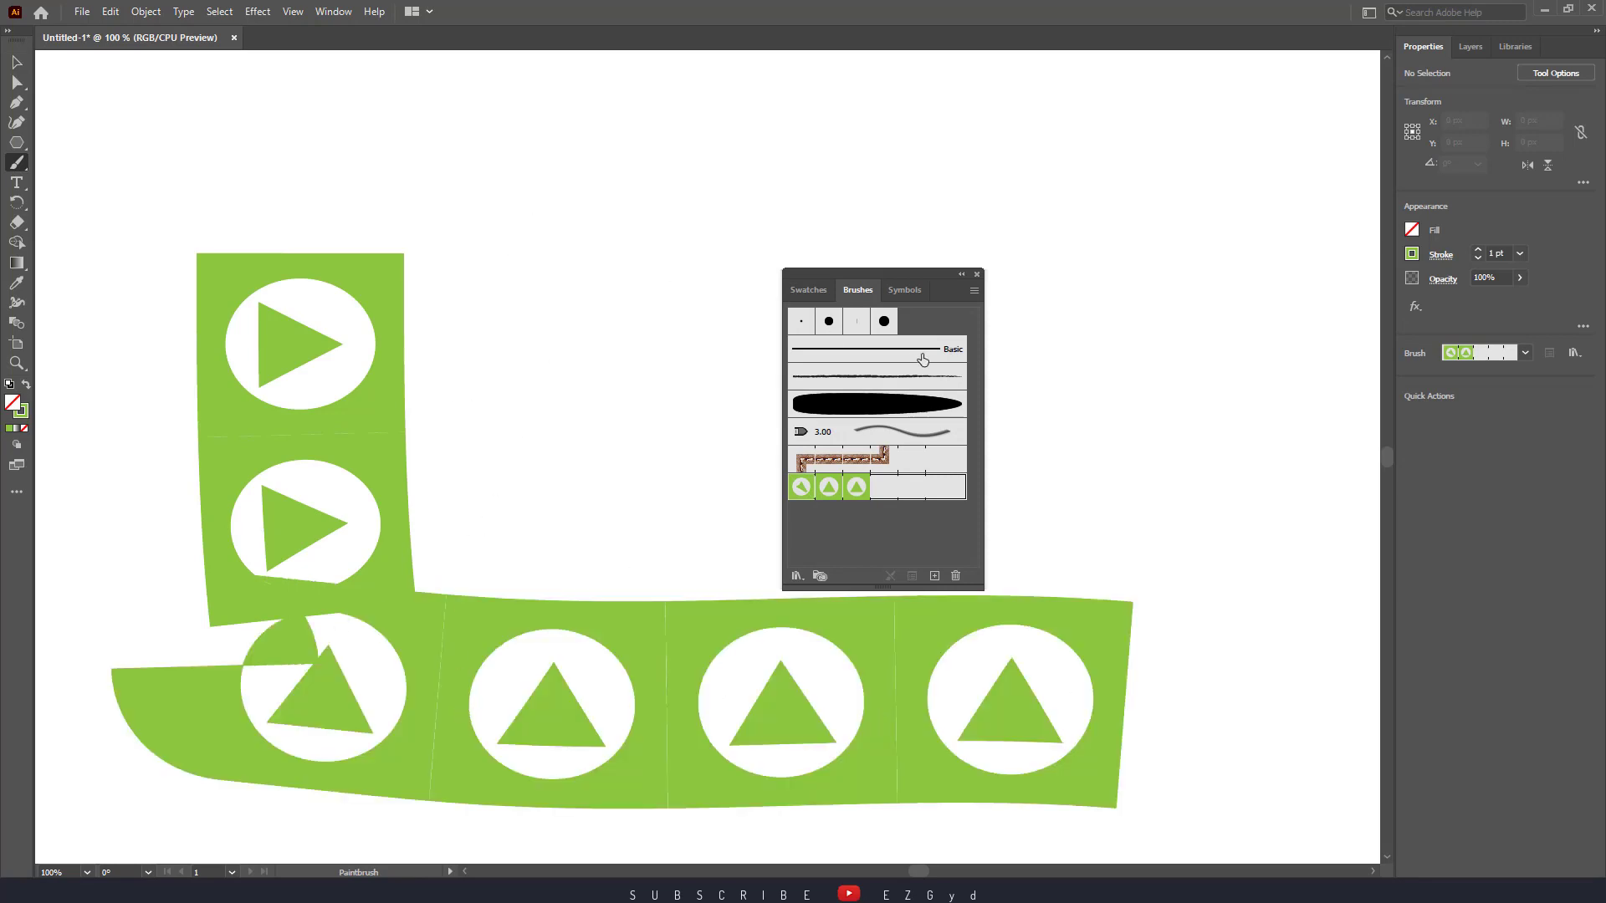
{"action": "left_click_drag", "start_coordinate": [917, 273], "coordinate": [922, 127]}
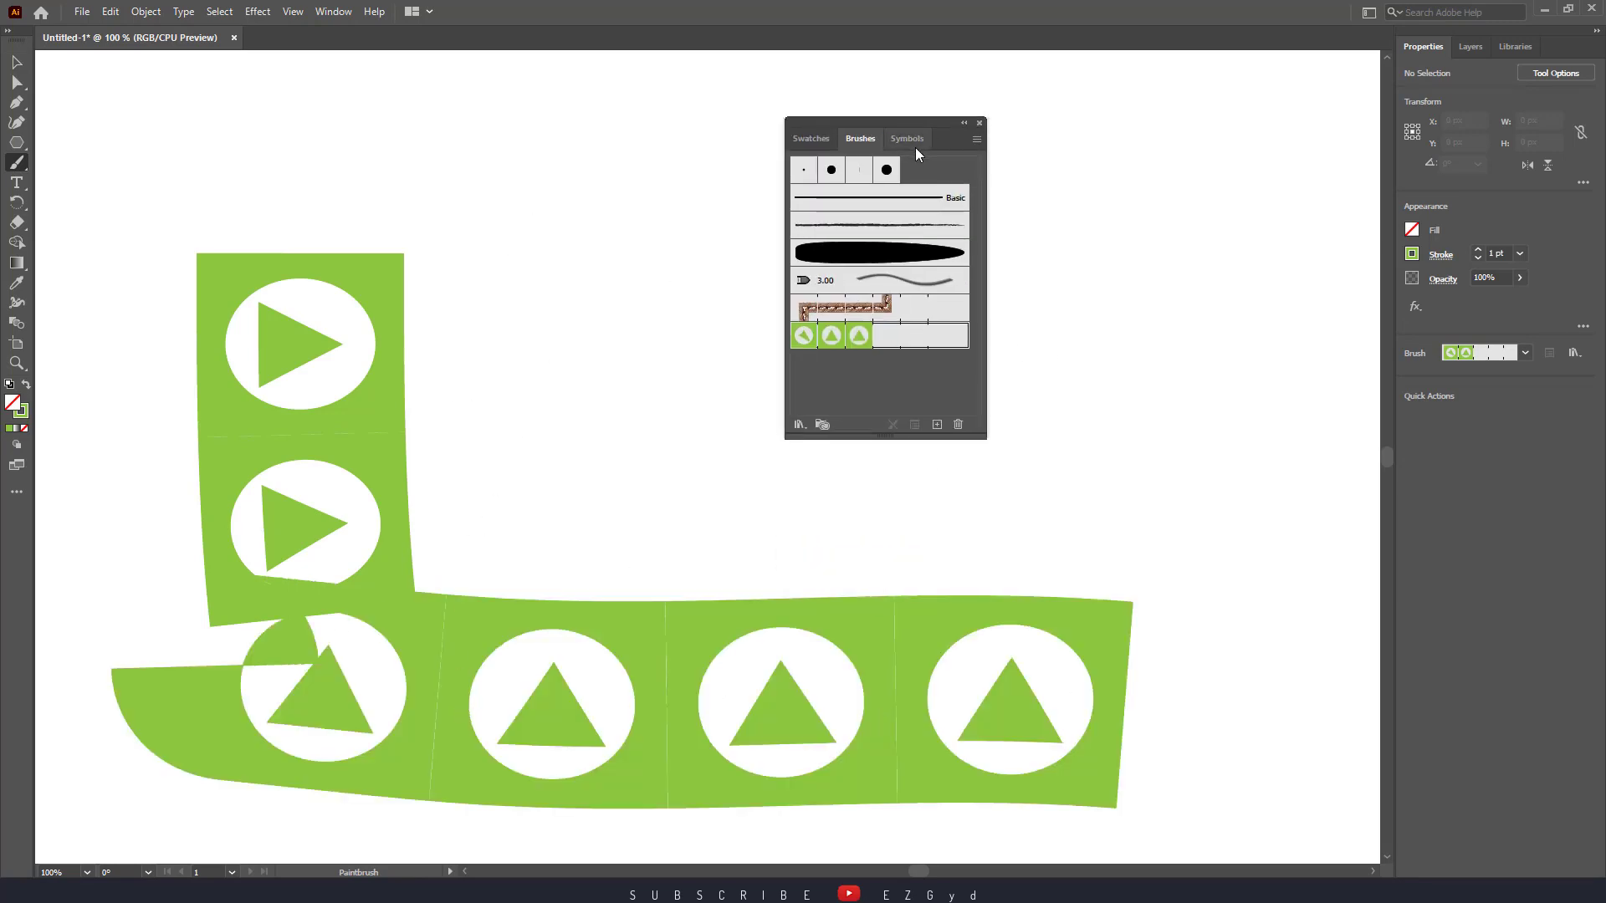
{"action": "key", "text": "ctrl+a"}
{"action": "key", "text": "Delete"}
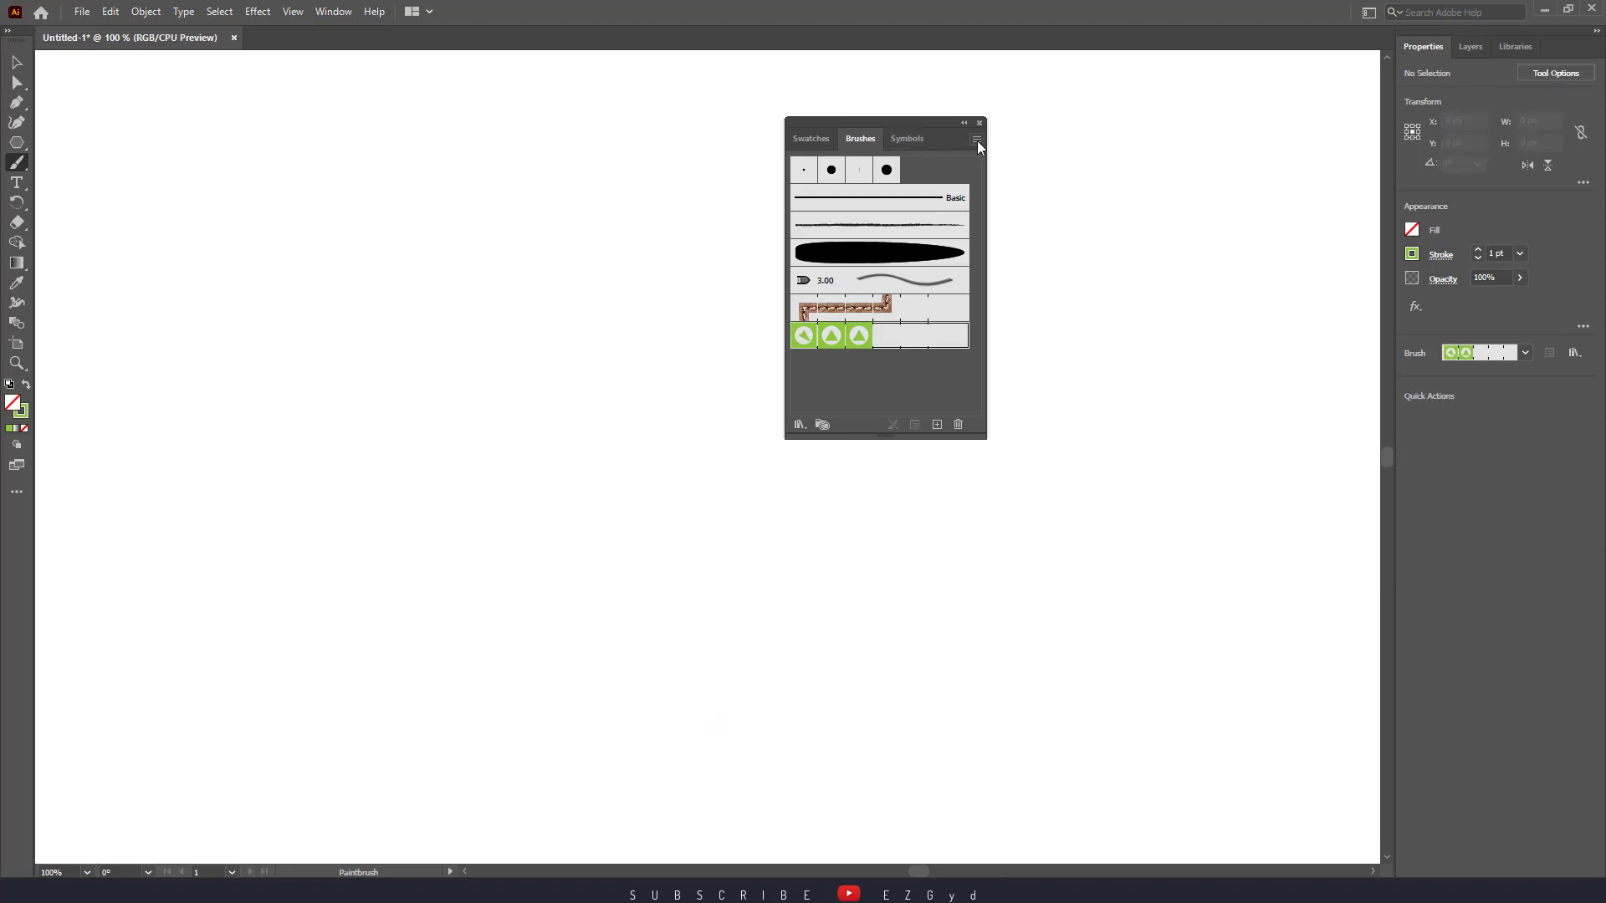
Set the square-and-triangle pattern brush's fixed scale to 23% in its brush options
{"action": "left_click", "coordinate": [977, 140]}
{"action": "left_click", "coordinate": [1065, 412]}
{"action": "left_click_drag", "start_coordinate": [789, 285], "coordinate": [757, 289]}
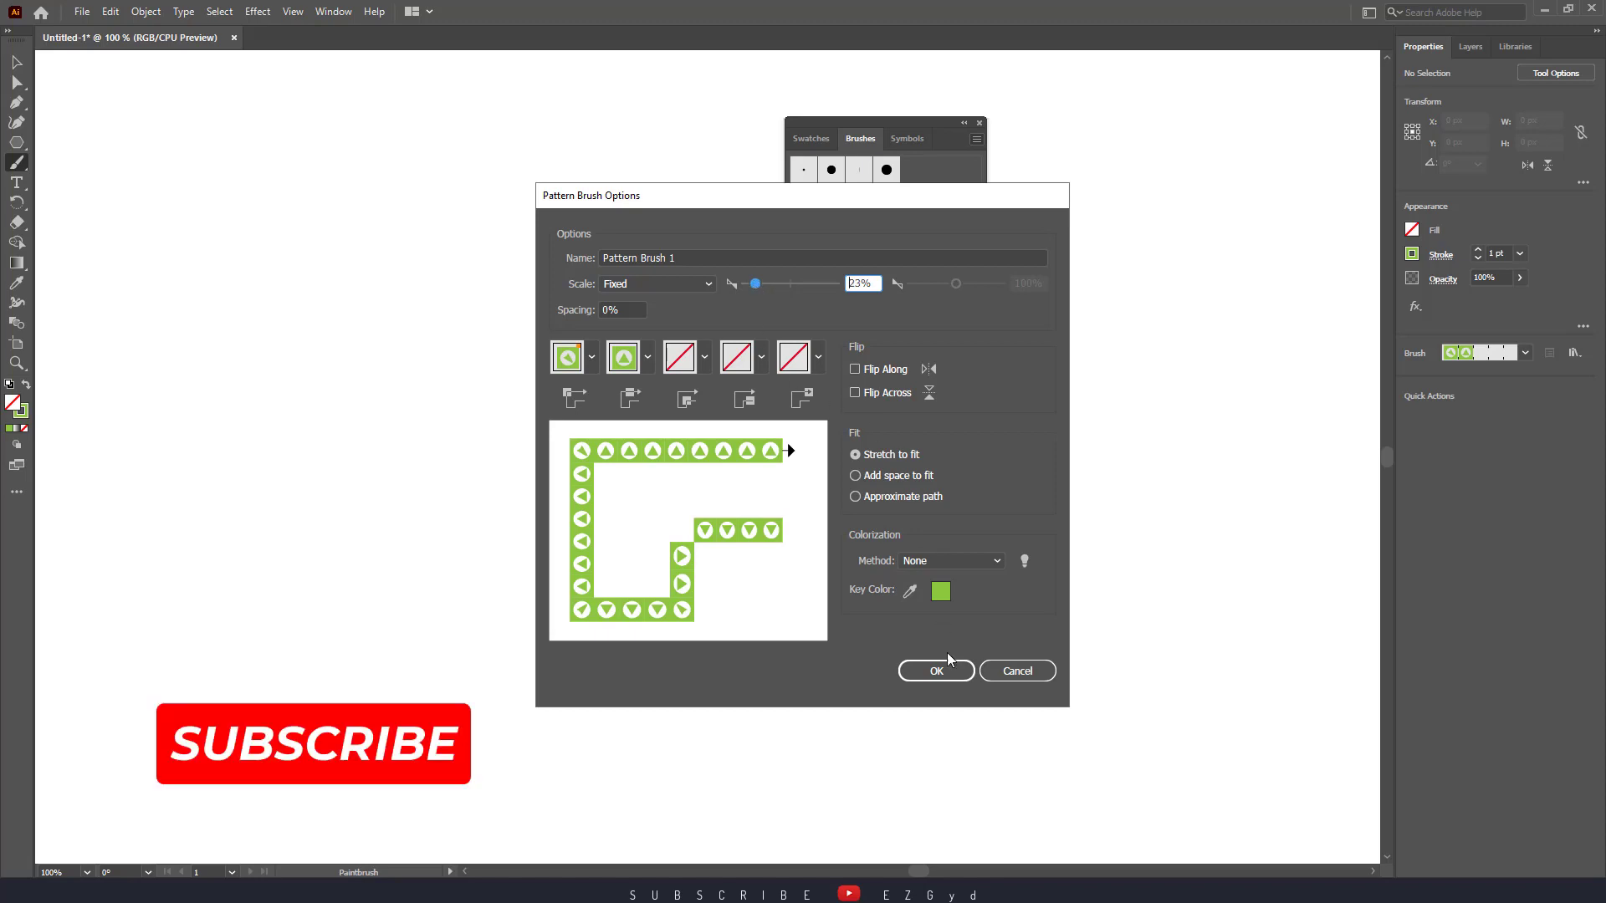
{"action": "left_click", "coordinate": [936, 671]}
Test the scaled pattern brush with two horizontal strokes and one vertical stroke, move the brush list aside, and undo the vertical stroke
{"action": "left_click_drag", "start_coordinate": [239, 658], "coordinate": [1172, 676]}
{"action": "left_click_drag", "start_coordinate": [284, 556], "coordinate": [1088, 549]}
{"action": "left_click_drag", "start_coordinate": [305, 175], "coordinate": [300, 514]}
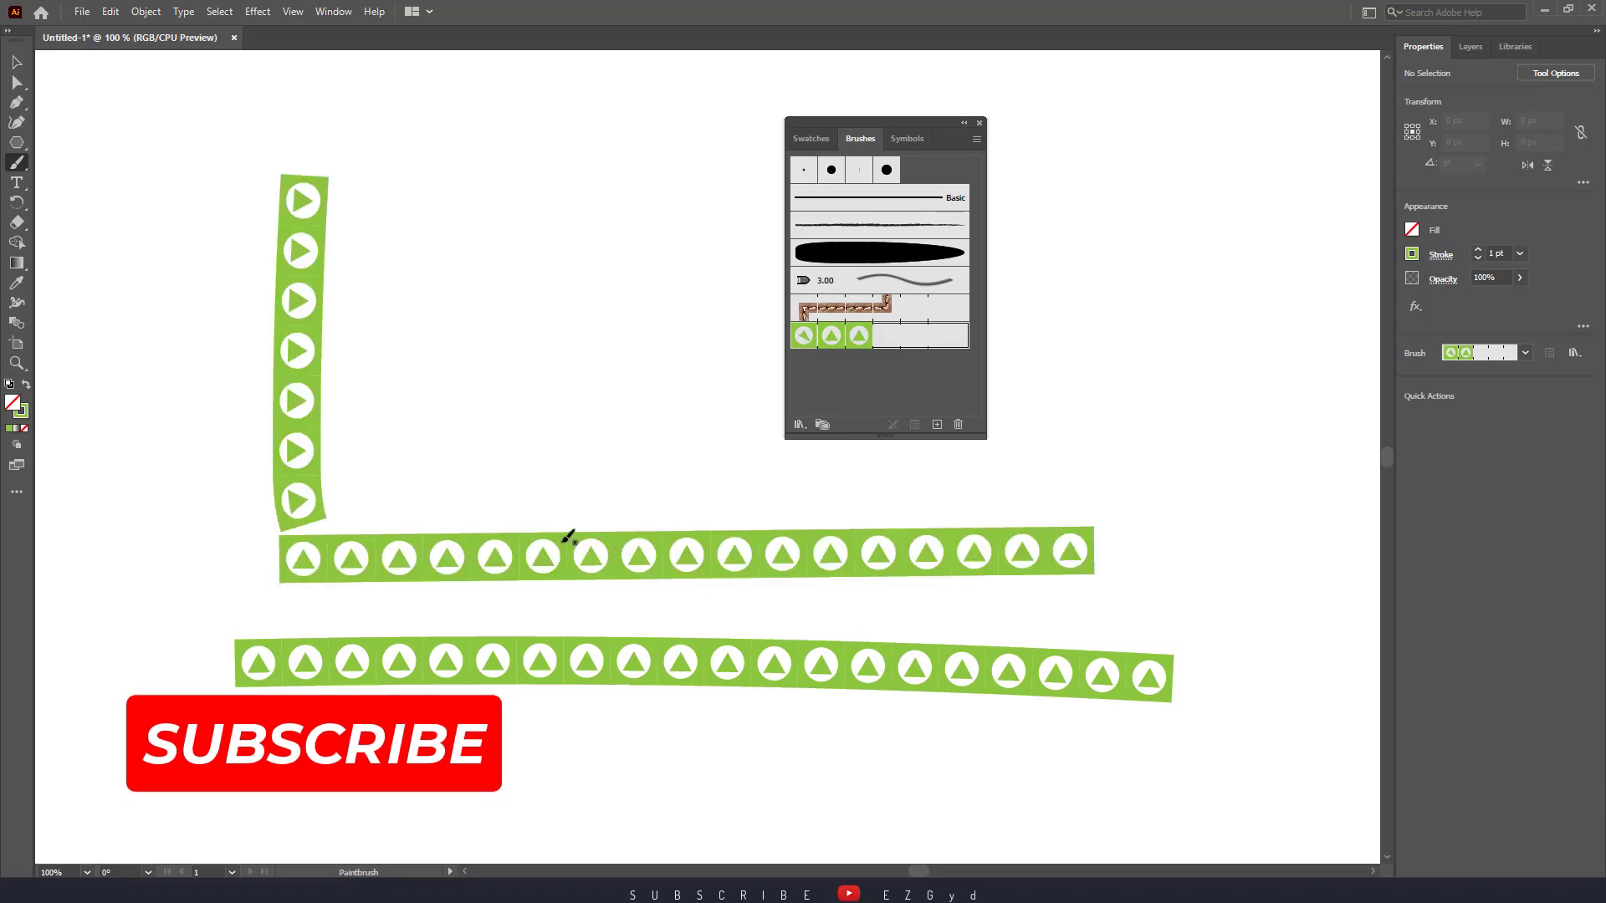
{"action": "left_click_drag", "start_coordinate": [906, 125], "coordinate": [1241, 124]}
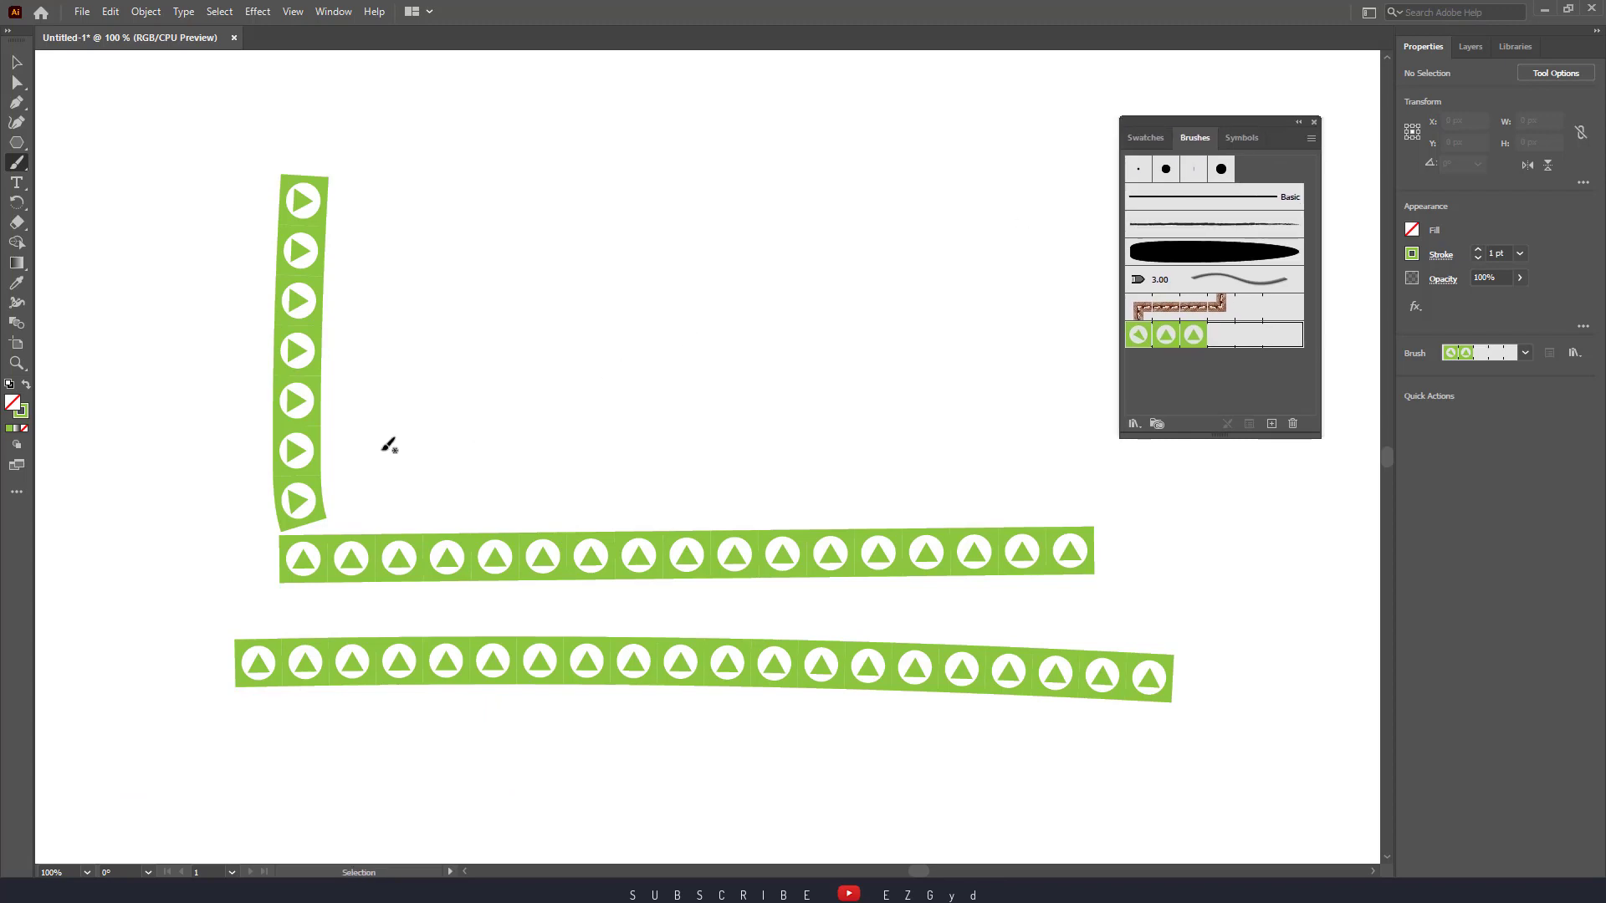
{"action": "key", "text": "ctrl+z"}
Paint two more horizontal pattern strokes above the others, delete all strokes, and move the brush list back toward the middle
{"action": "left_click_drag", "start_coordinate": [333, 456], "coordinate": [1024, 443]}
{"action": "left_click_drag", "start_coordinate": [461, 374], "coordinate": [856, 365]}
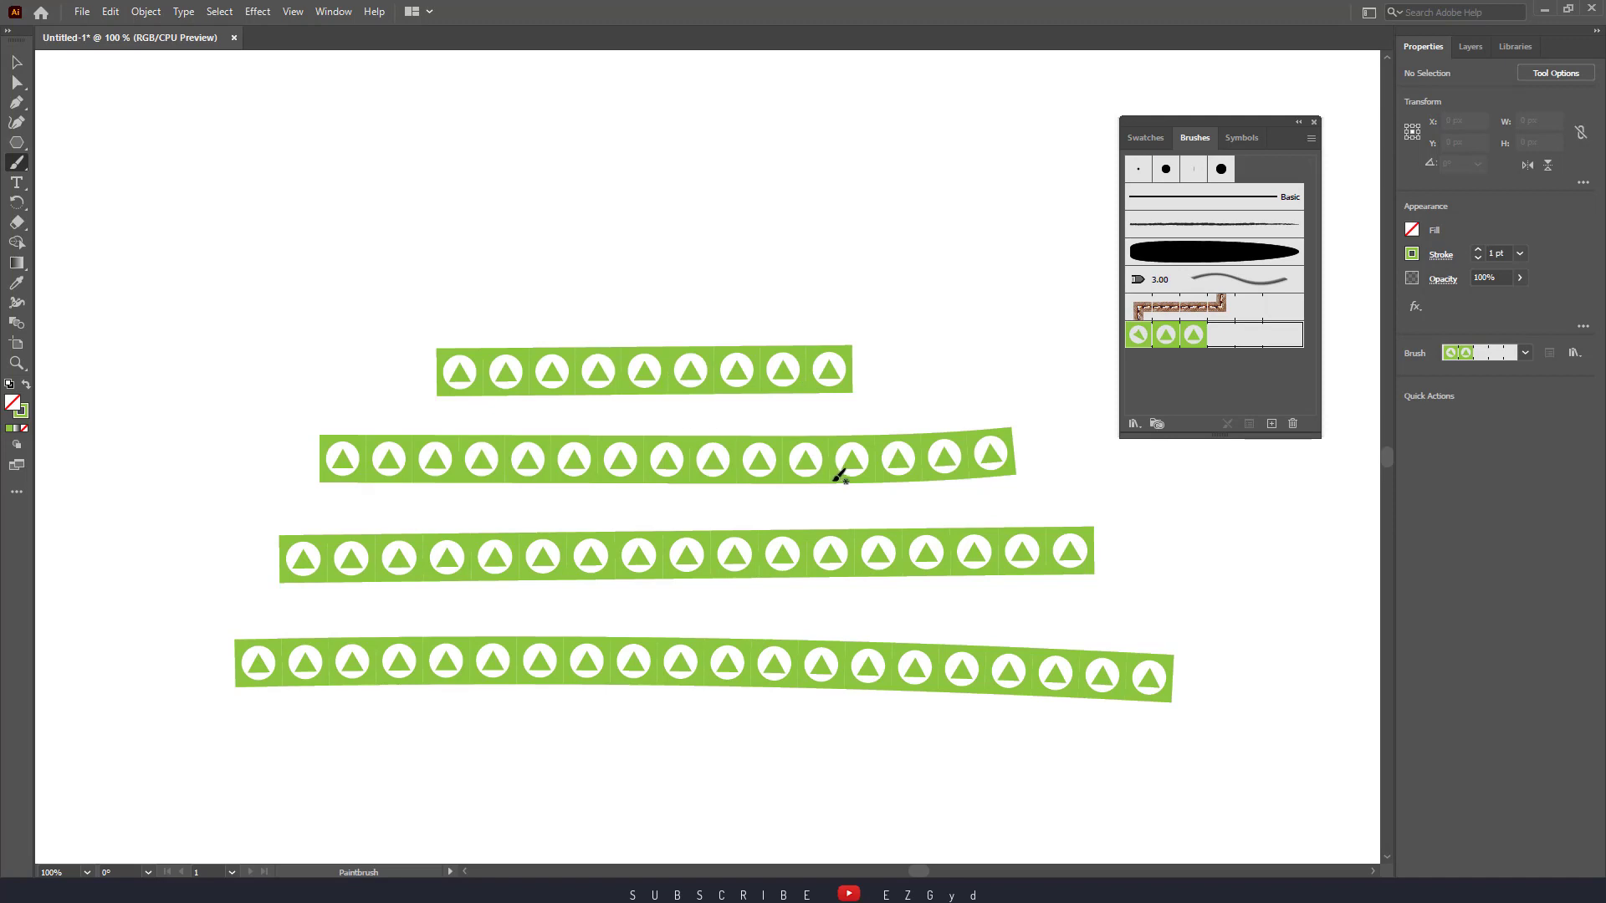
{"action": "key", "text": "ctrl+a"}
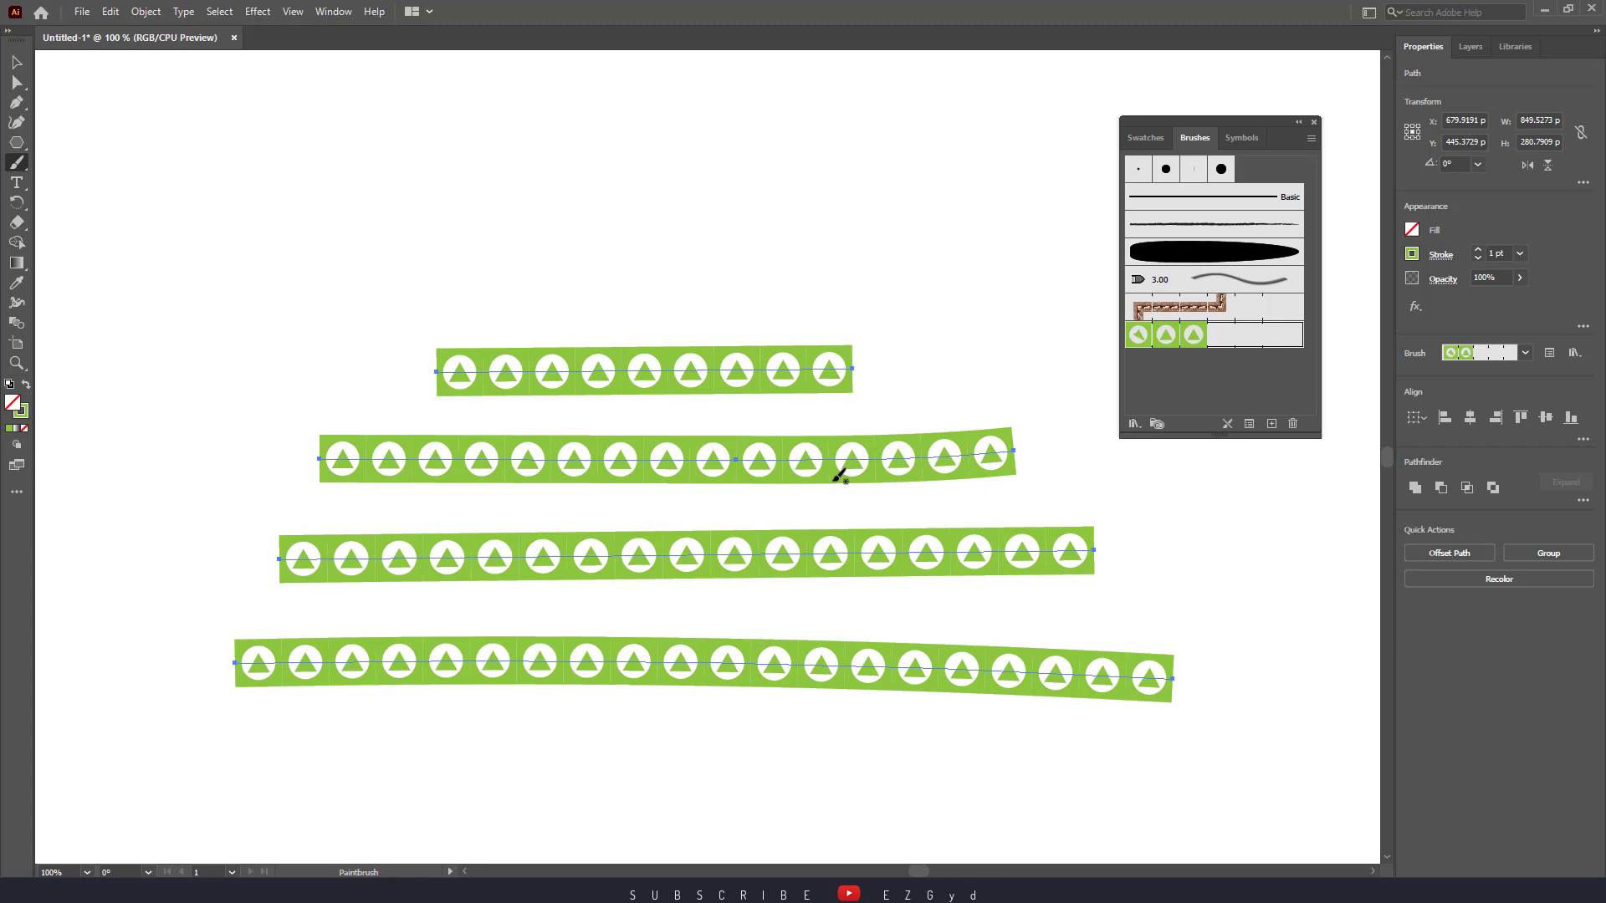
{"action": "key", "text": "Delete"}
{"action": "left_click_drag", "start_coordinate": [1276, 117], "coordinate": [892, 183]}
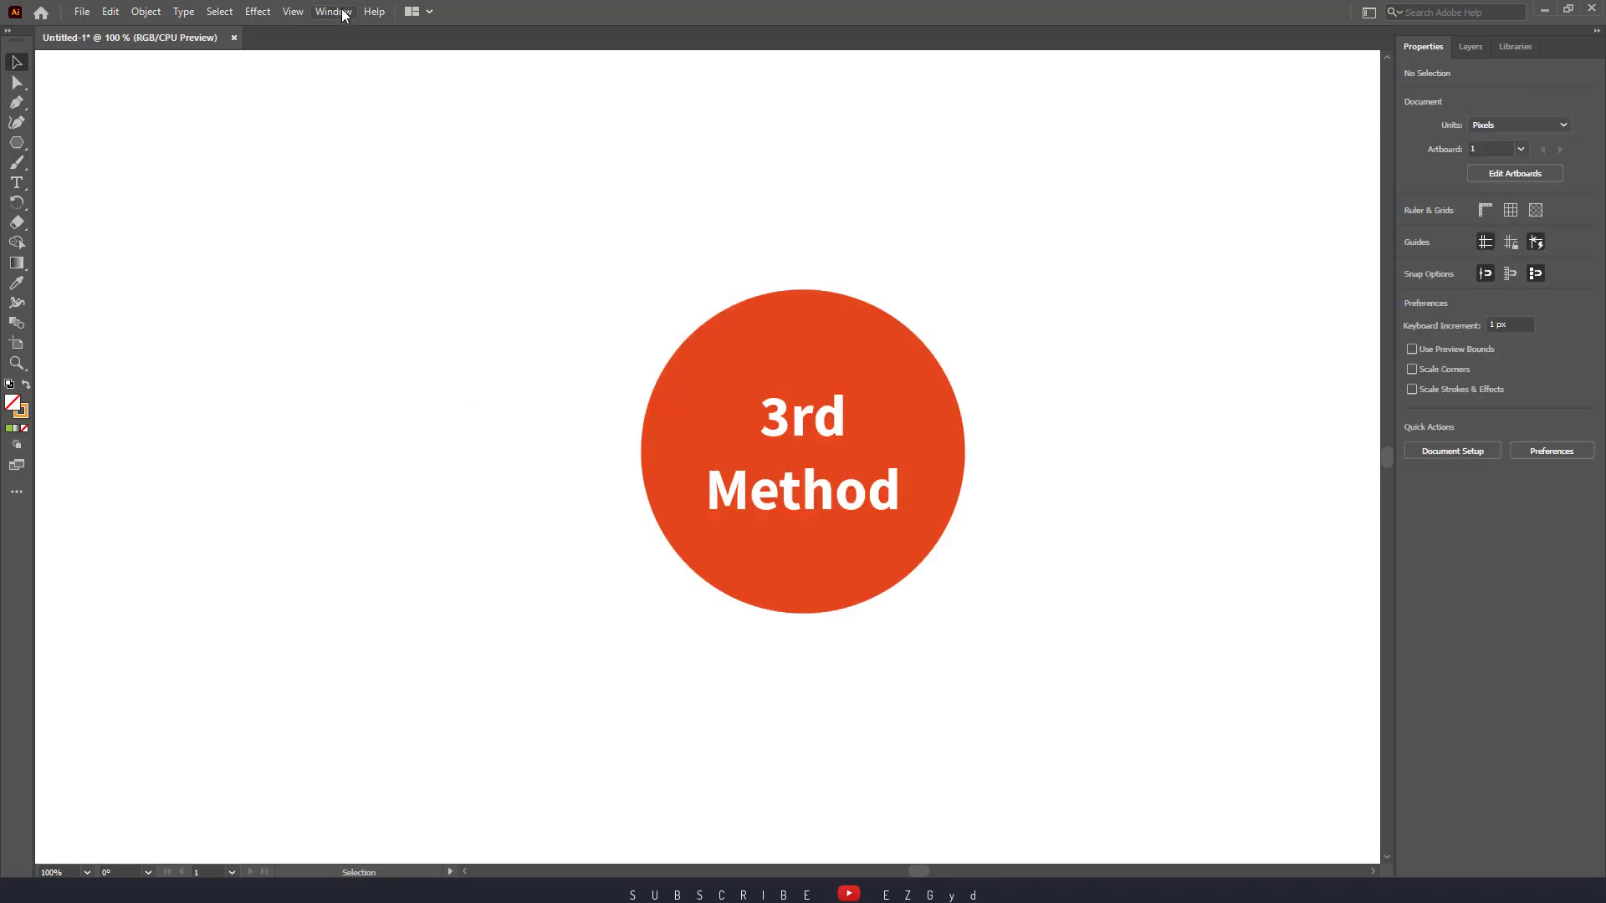
Show the document's brush collection and start a new Bristle Brush
{"action": "left_click", "coordinate": [343, 14]}
{"action": "left_click", "coordinate": [463, 288]}
{"action": "left_click", "coordinate": [1057, 167]}
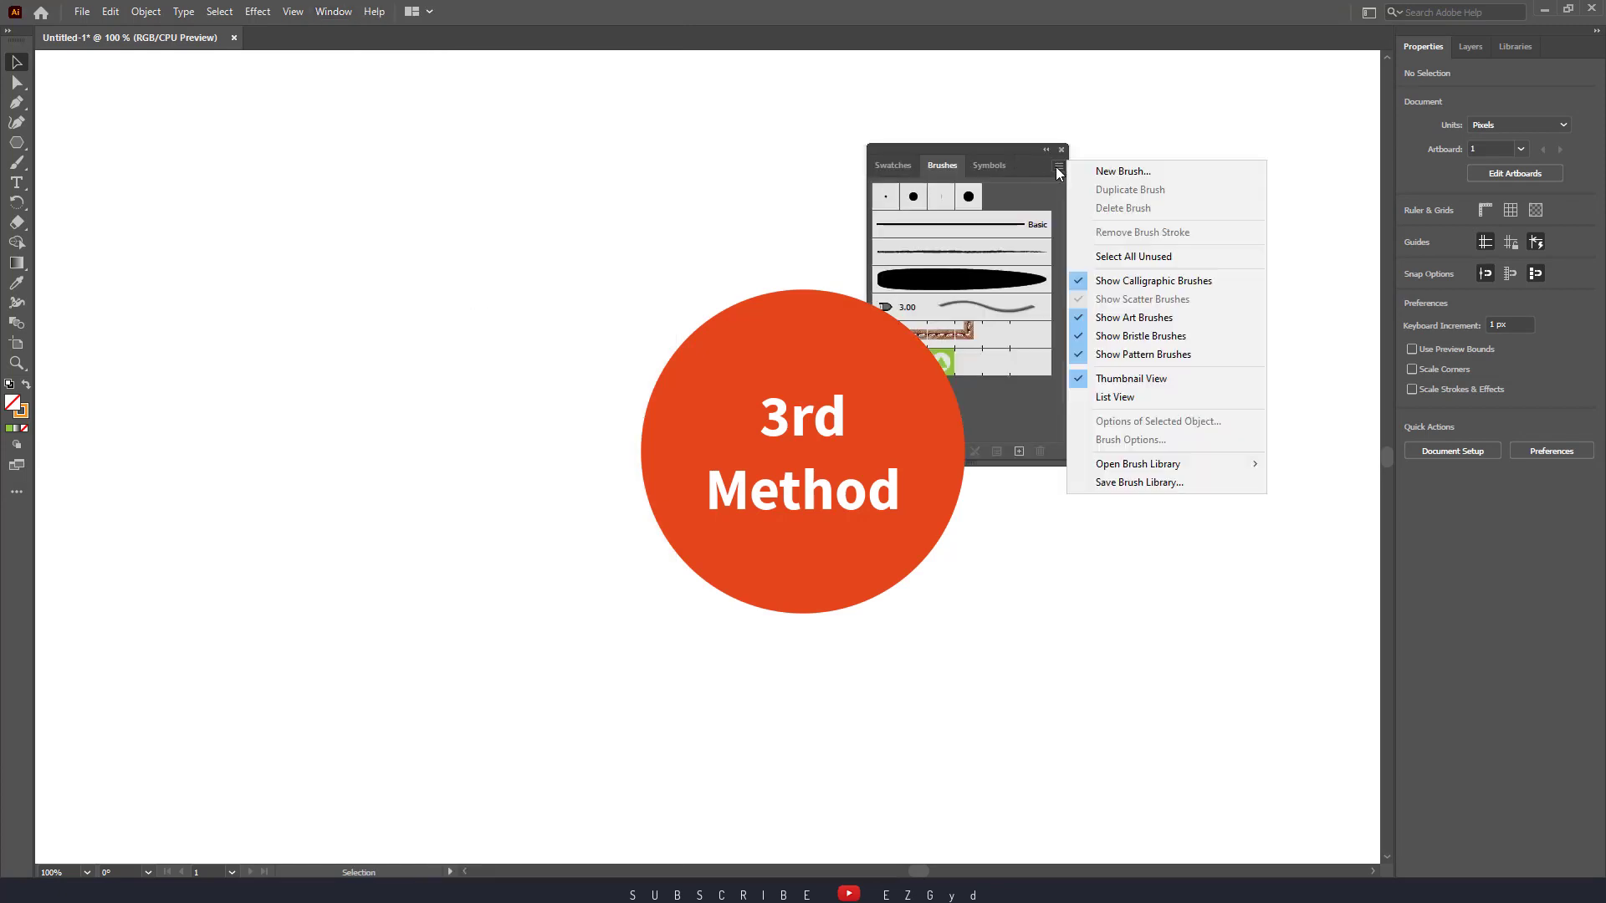
{"action": "left_click", "coordinate": [1087, 173]}
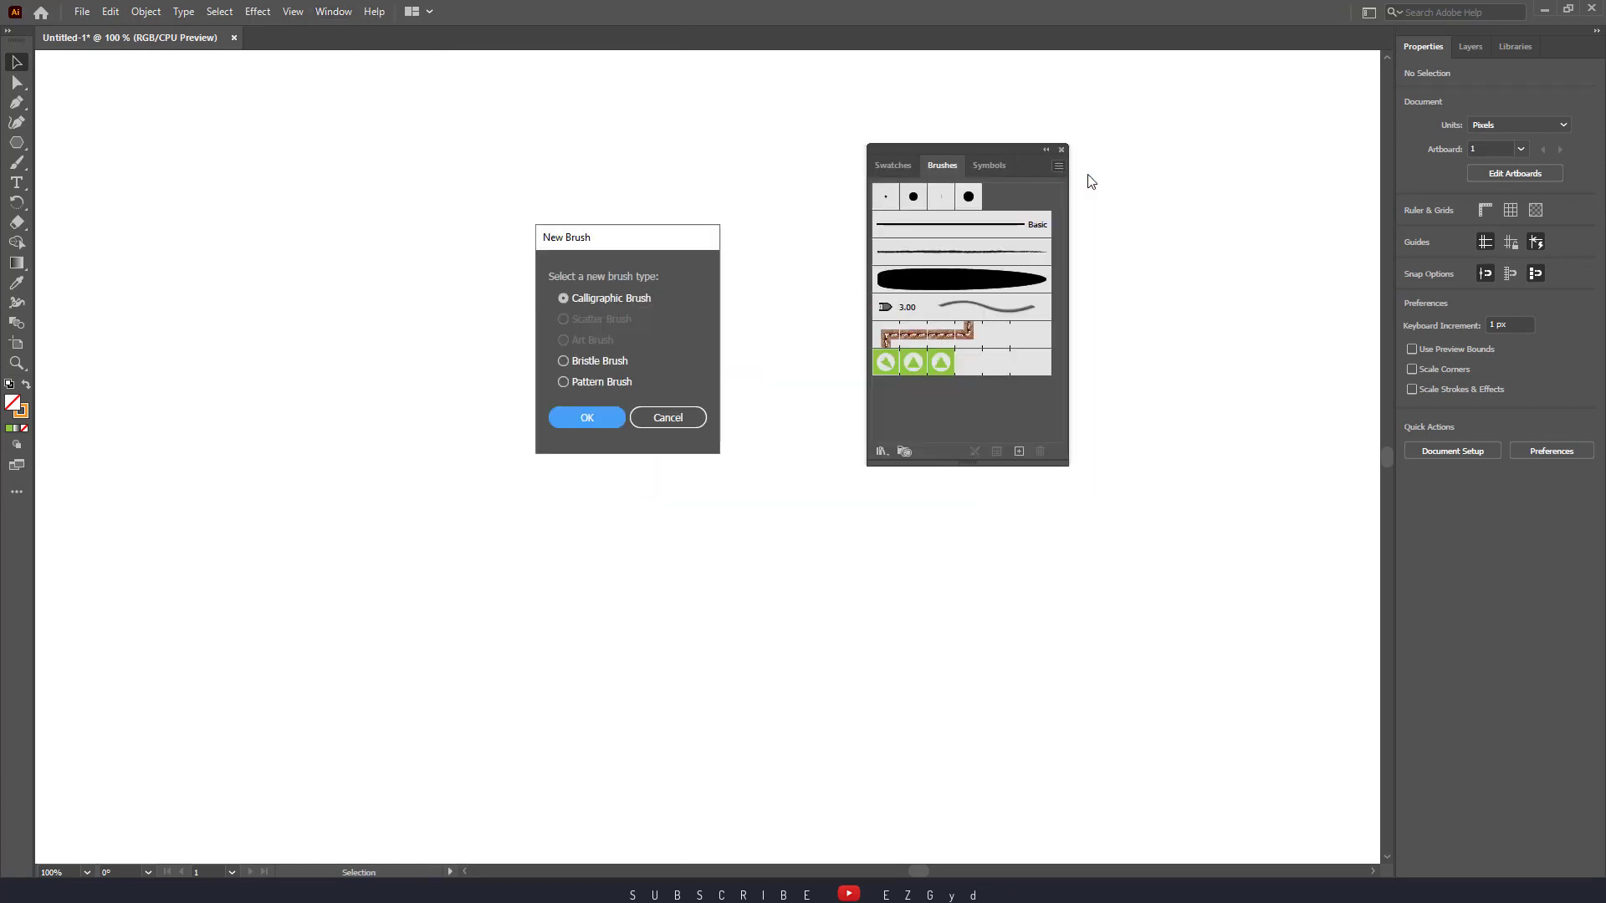
{"action": "left_click", "coordinate": [580, 360]}
{"action": "left_click", "coordinate": [599, 419]}
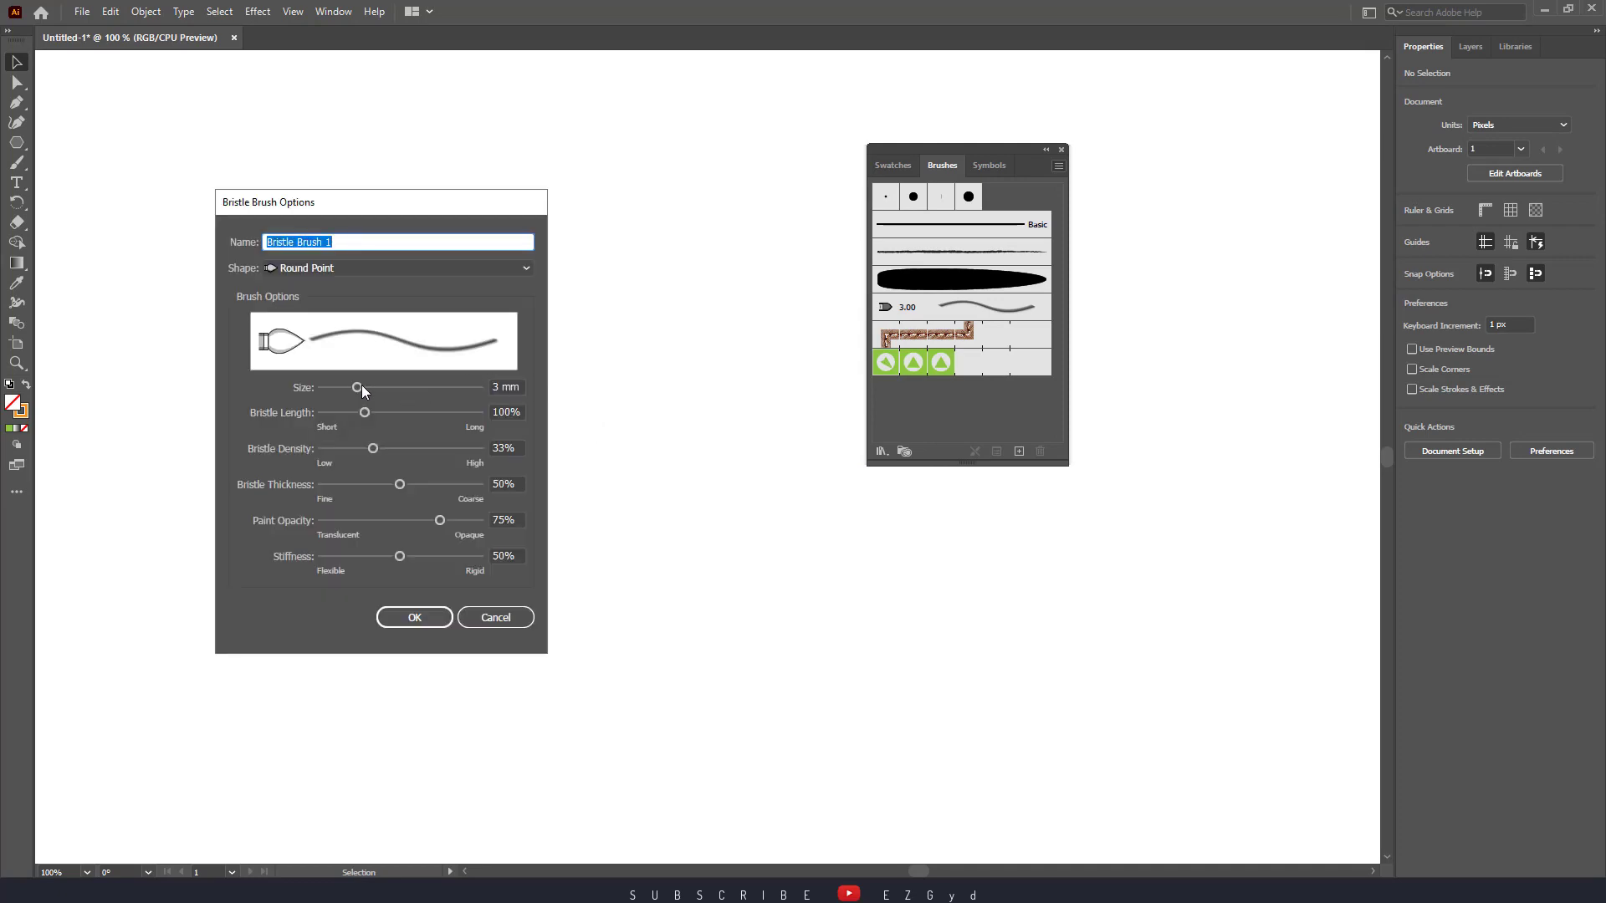
Create the bristle brush with size 6.69 mm, length 173%, density 58%, thickness 58%, paint opacity 86% and stiffness 46%
{"action": "mouse_move", "coordinate": [361, 388]}
{"action": "left_mouse_down"}
{"action": "mouse_move", "coordinate": [422, 393]}
{"action": "mouse_move", "coordinate": [397, 454]}
{"action": "mouse_move", "coordinate": [412, 486]}
{"action": "left_mouse_up"}
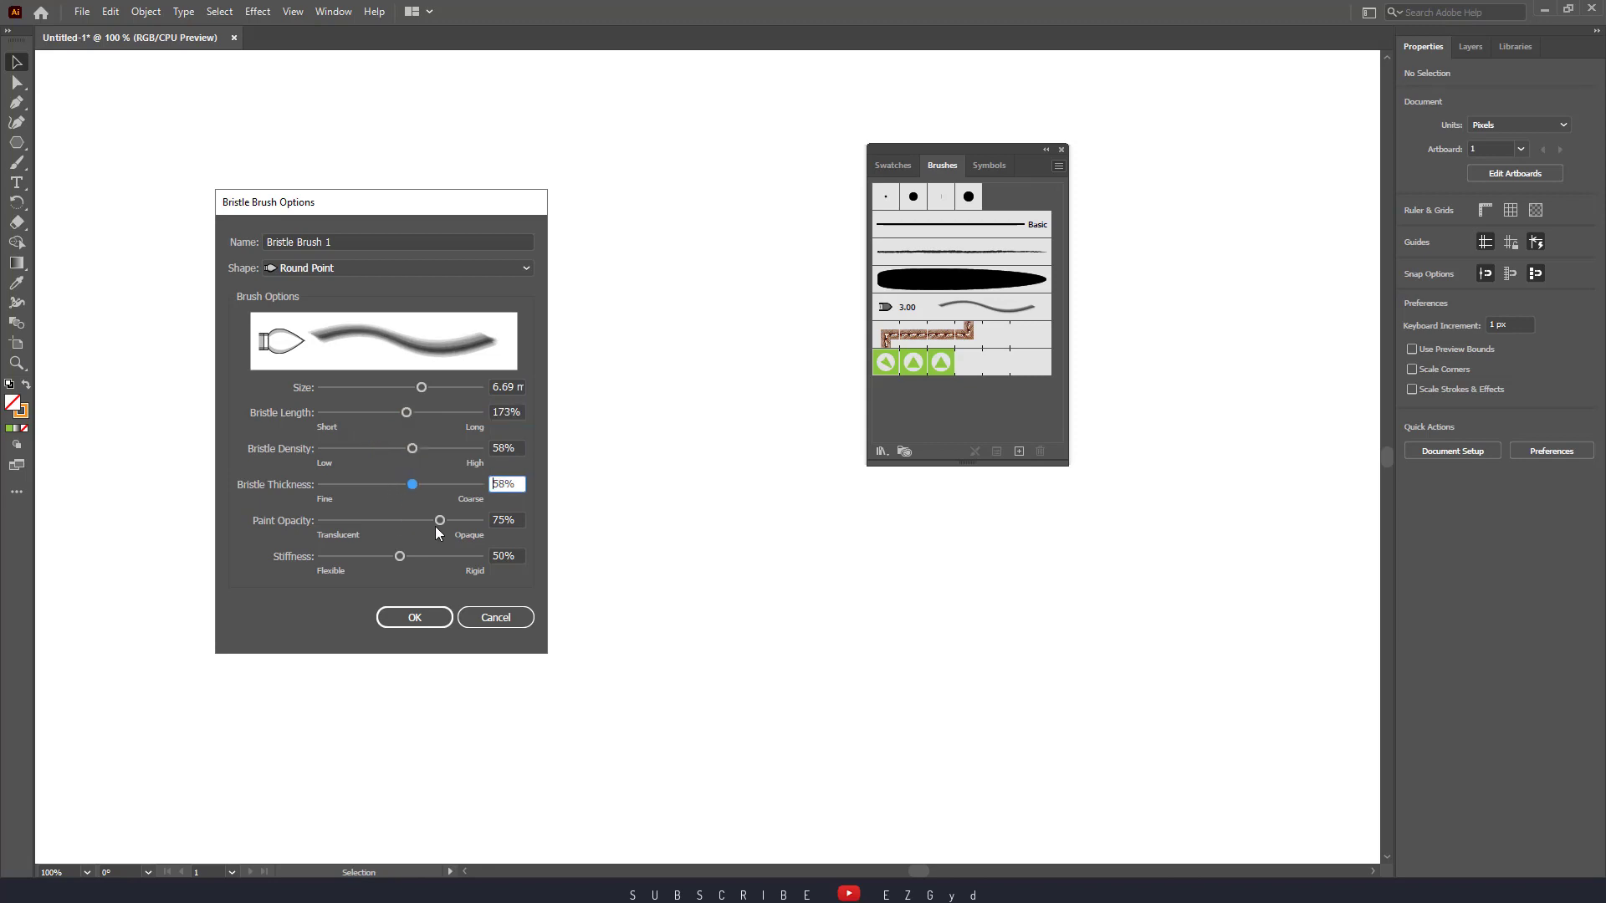
{"action": "mouse_move", "coordinate": [401, 552]}
{"action": "left_mouse_down"}
{"action": "mouse_move", "coordinate": [434, 559]}
{"action": "mouse_move", "coordinate": [395, 558]}
{"action": "mouse_move", "coordinate": [456, 521]}
{"action": "left_mouse_up"}
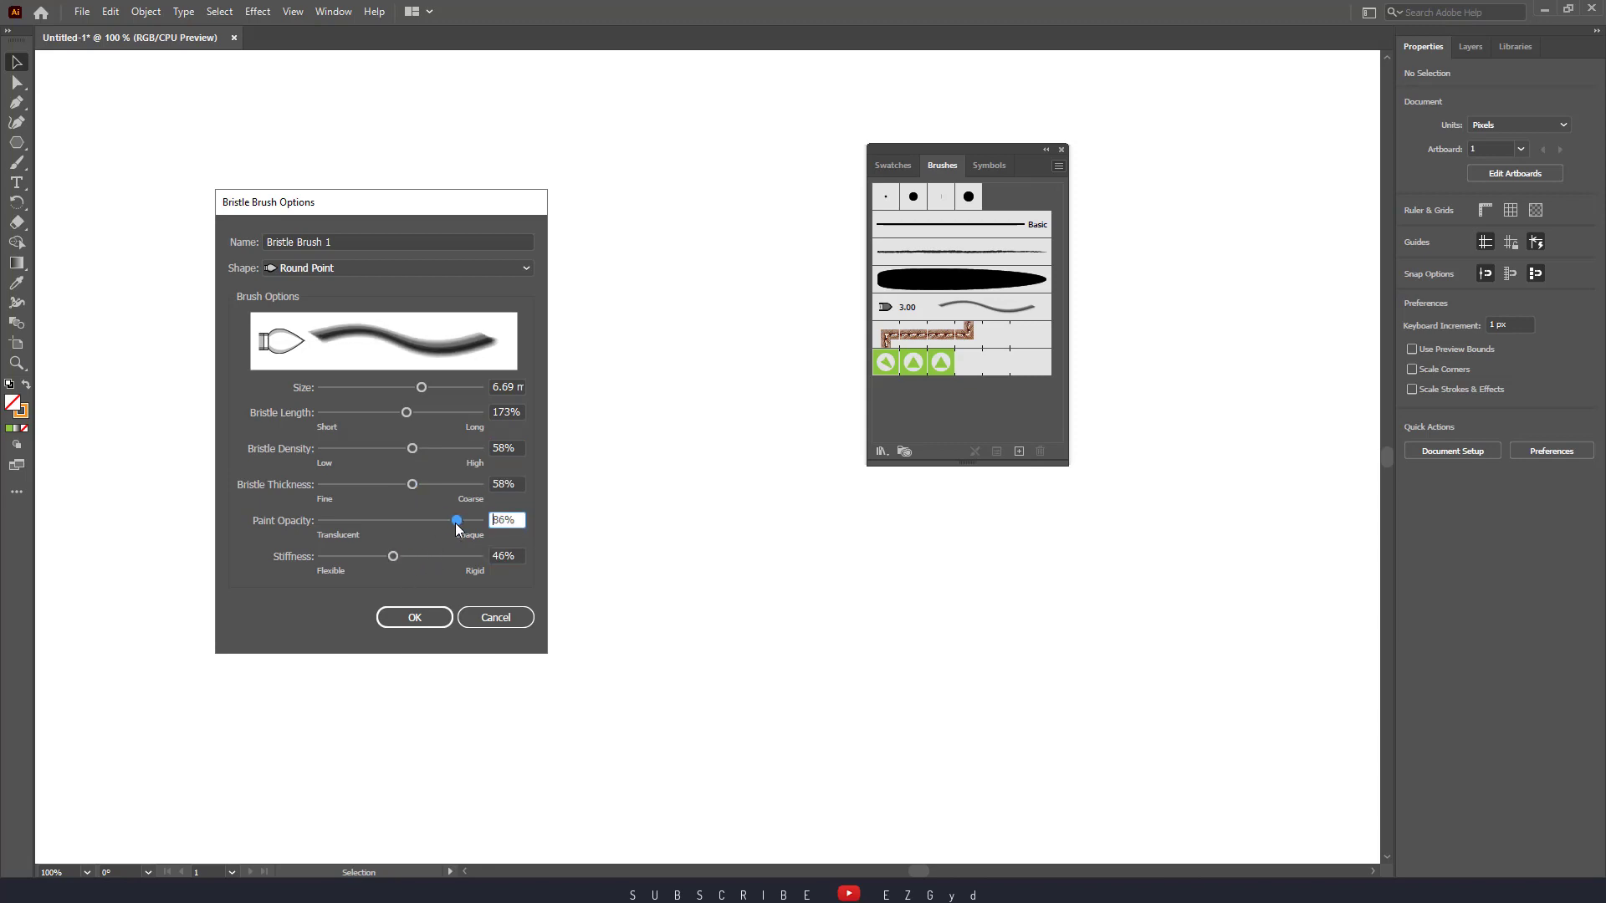
{"action": "left_click", "coordinate": [415, 616]}
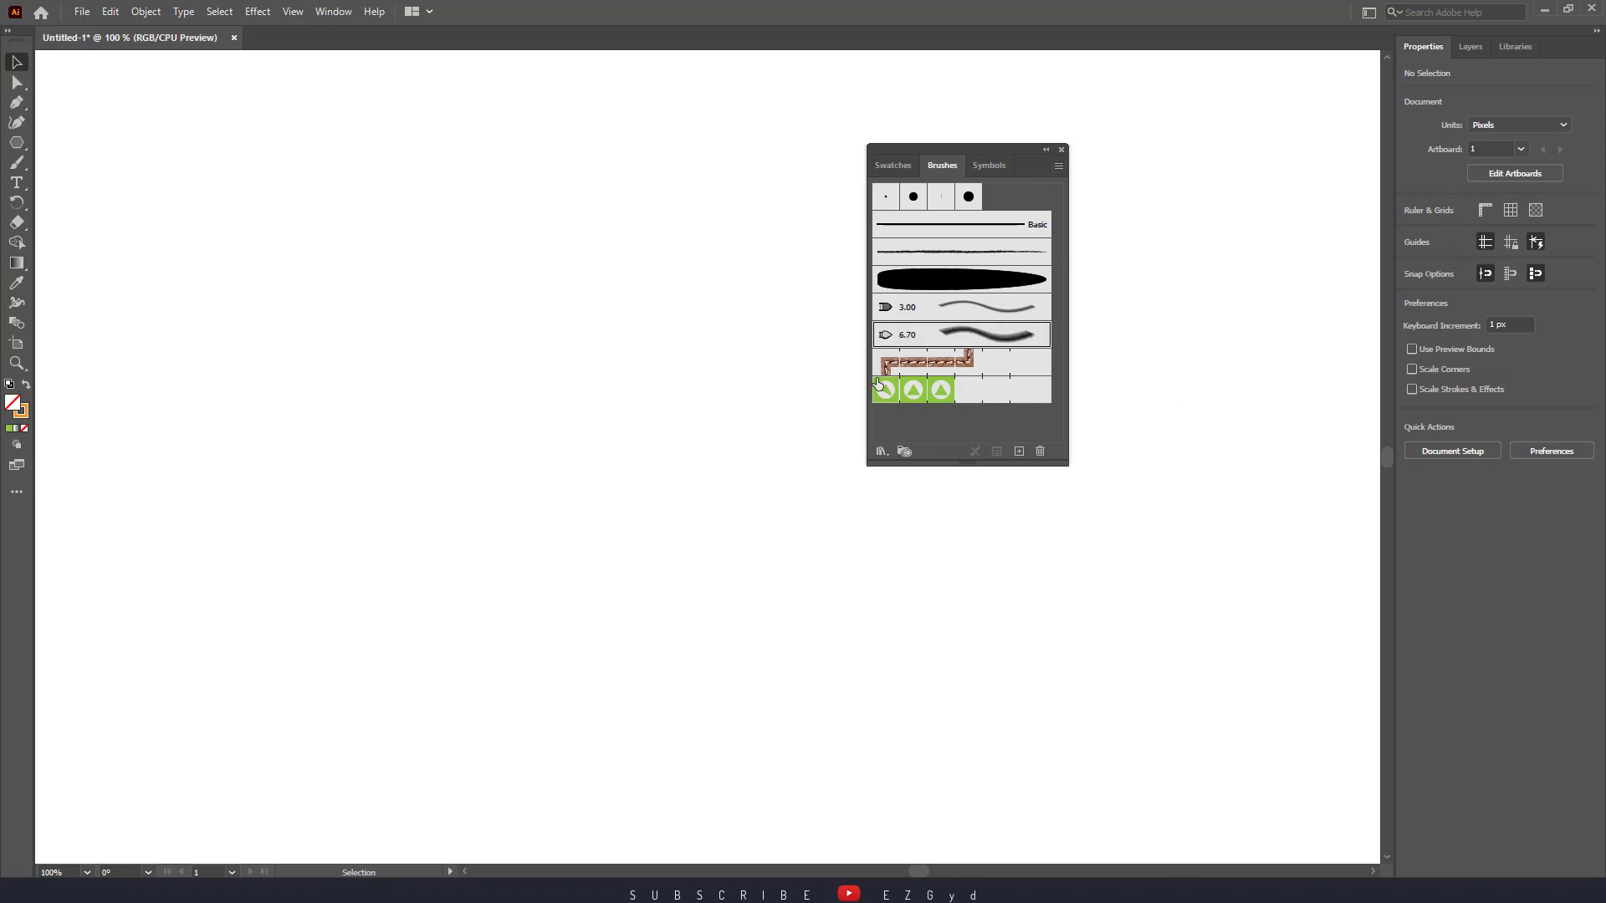
Paint seven roughly horizontal orange strokes on the canvas with the Paintbrush and the new bristle brush
{"action": "left_click", "coordinate": [17, 164]}
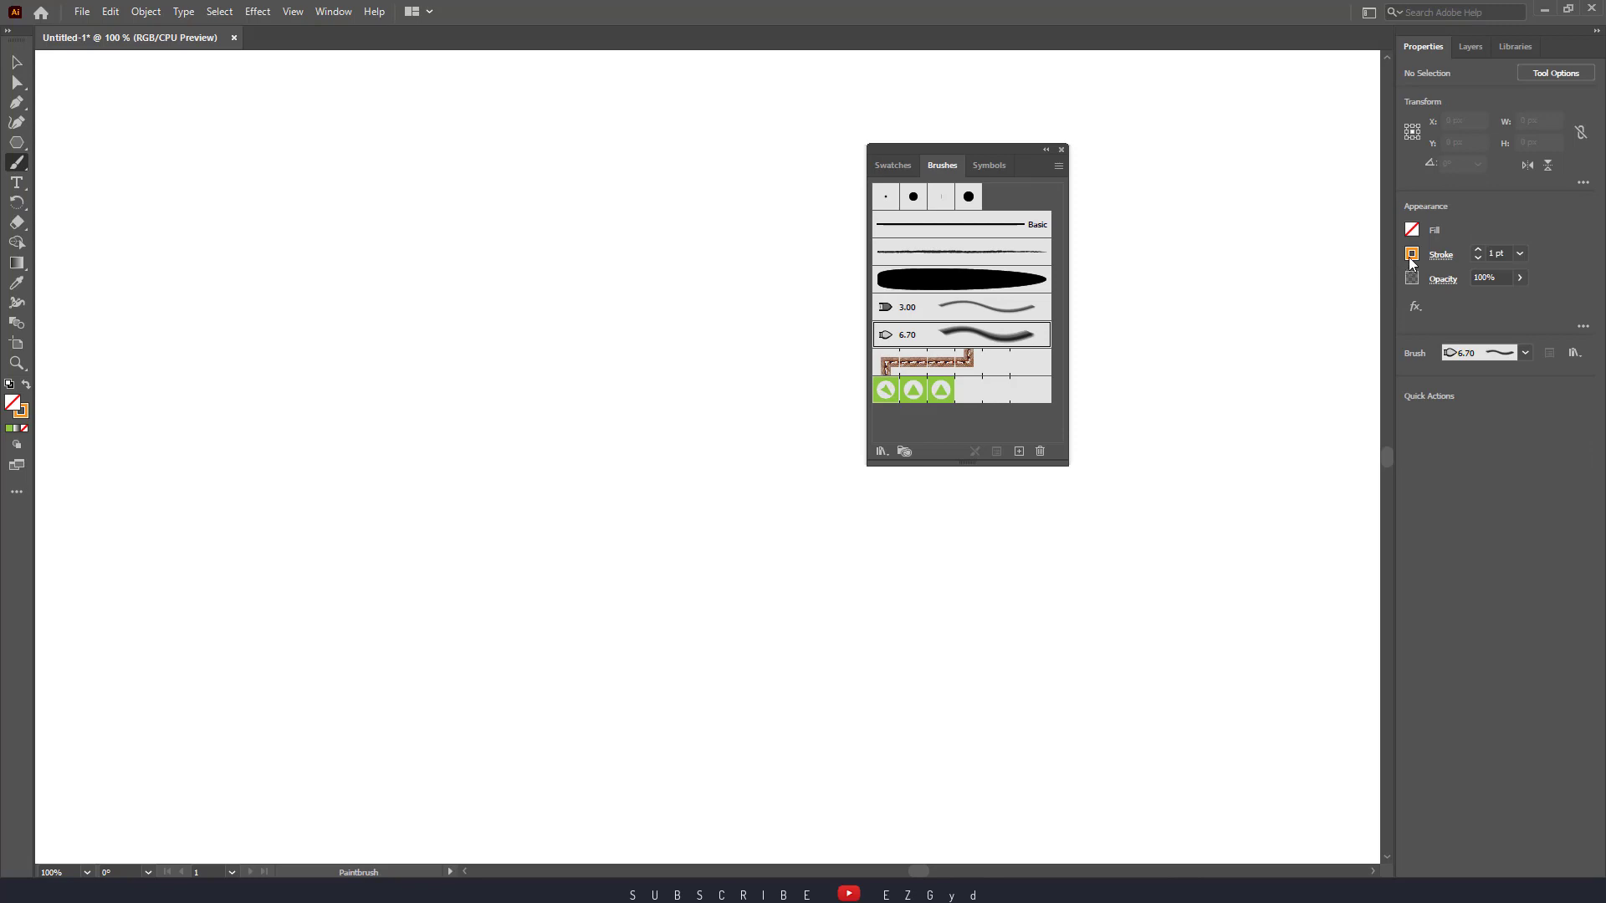
{"action": "left_click", "coordinate": [1412, 253]}
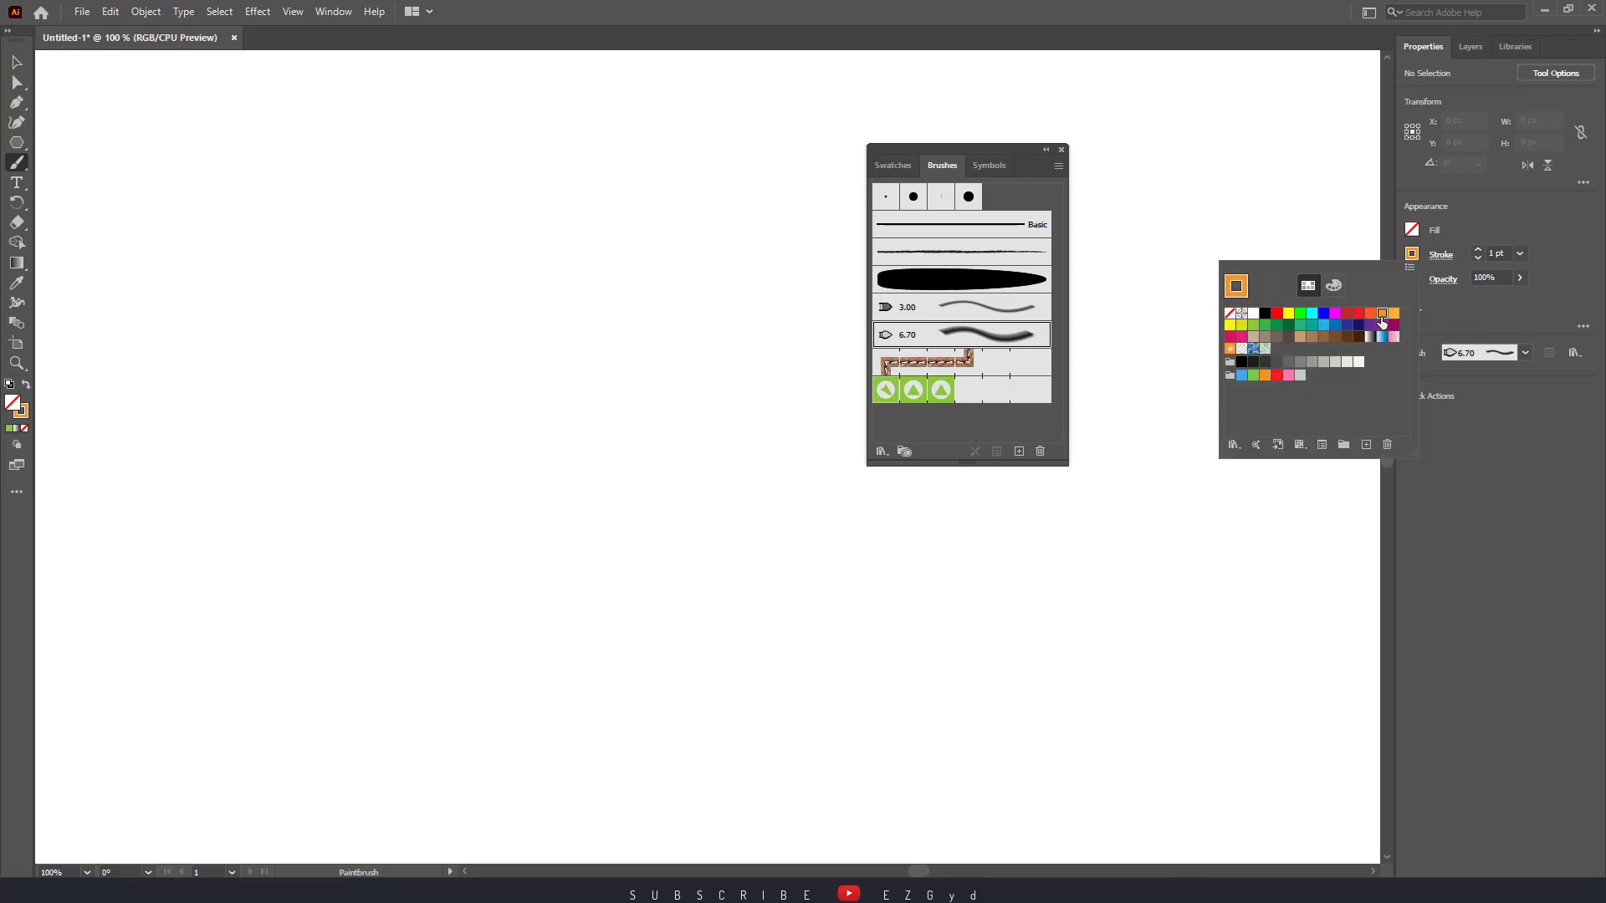
{"action": "mouse_move", "coordinate": [276, 386]}
{"action": "left_mouse_down"}
{"action": "mouse_move", "coordinate": [539, 425]}
{"action": "mouse_move", "coordinate": [695, 400]}
{"action": "left_mouse_up"}
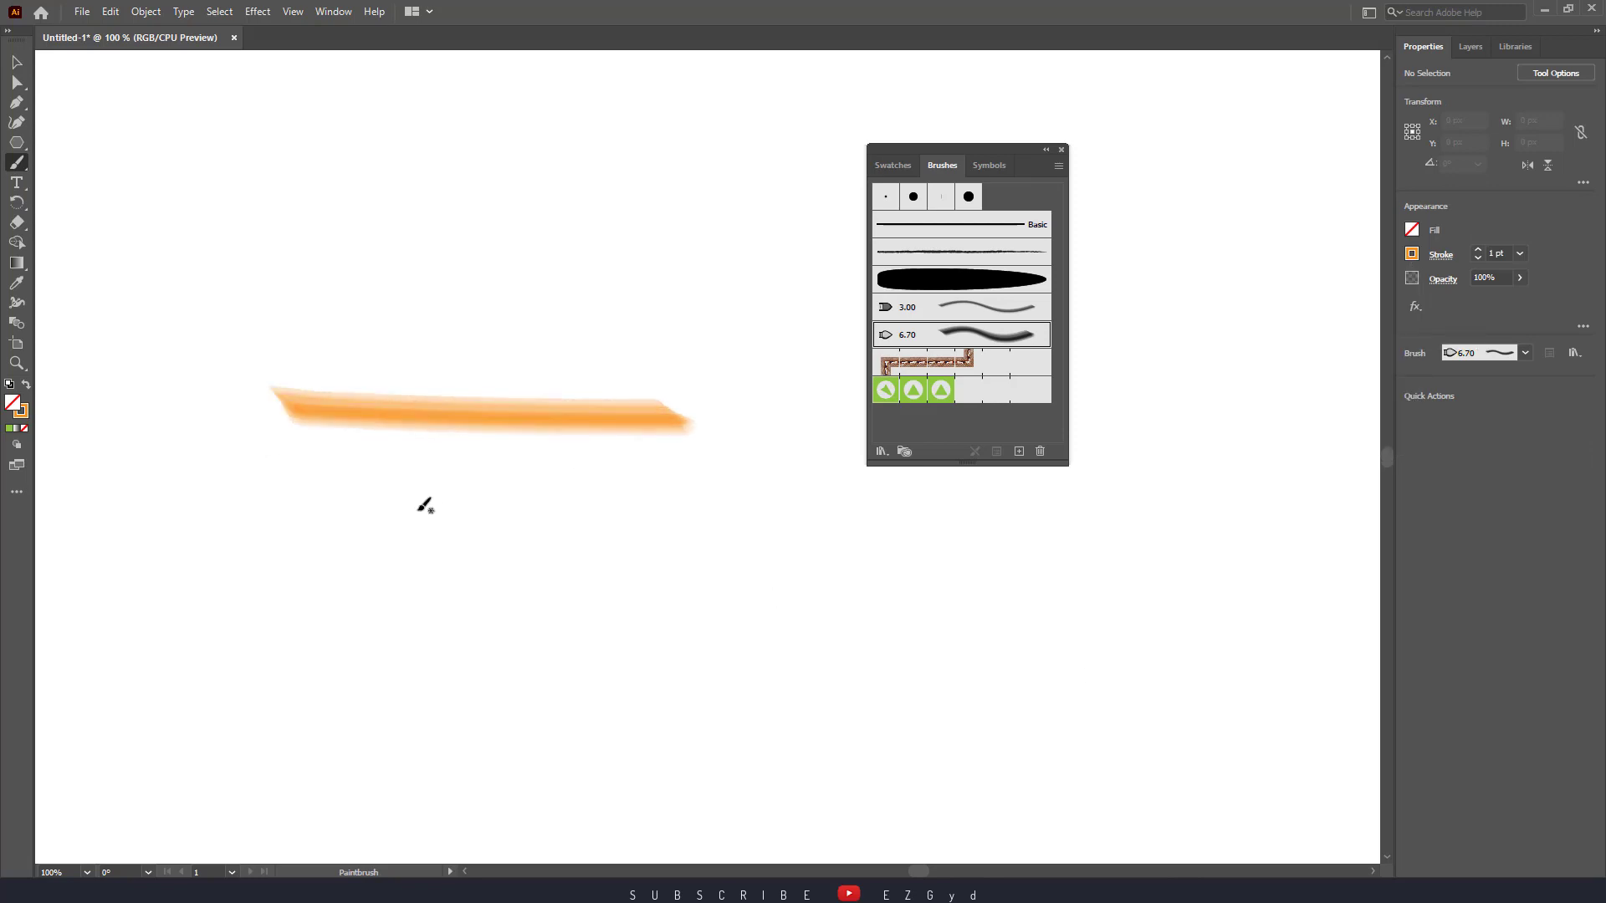
{"action": "left_click_drag", "start_coordinate": [302, 460], "coordinate": [743, 493]}
{"action": "left_click_drag", "start_coordinate": [333, 554], "coordinate": [696, 562]}
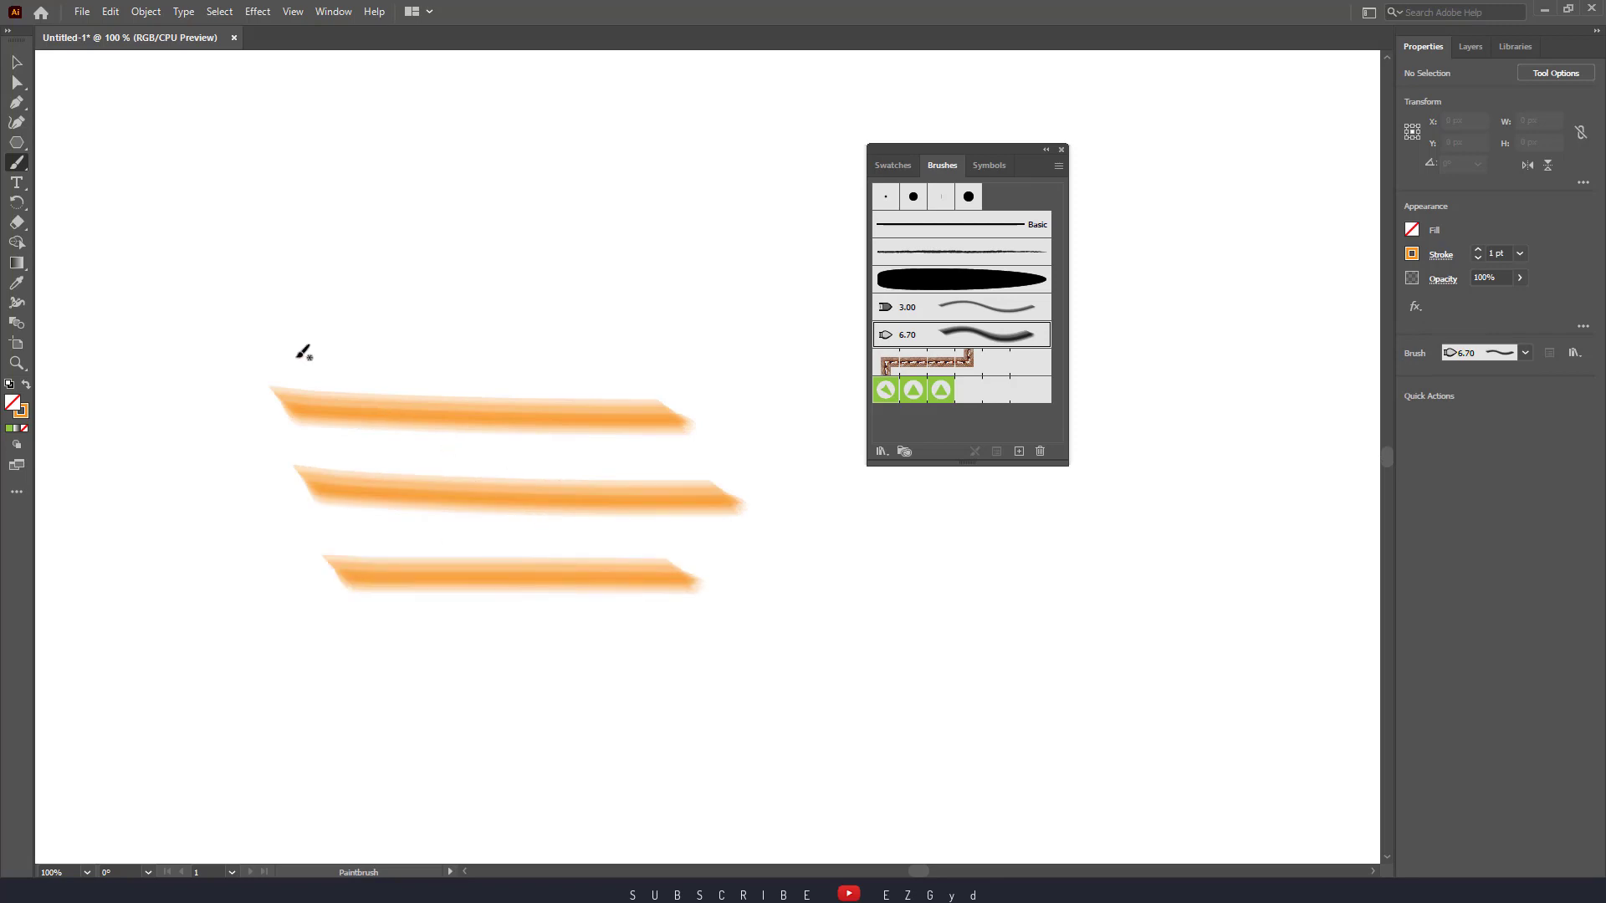
{"action": "left_click_drag", "start_coordinate": [299, 348], "coordinate": [701, 372]}
{"action": "left_click_drag", "start_coordinate": [368, 324], "coordinate": [660, 324]}
{"action": "left_click_drag", "start_coordinate": [395, 280], "coordinate": [597, 298]}
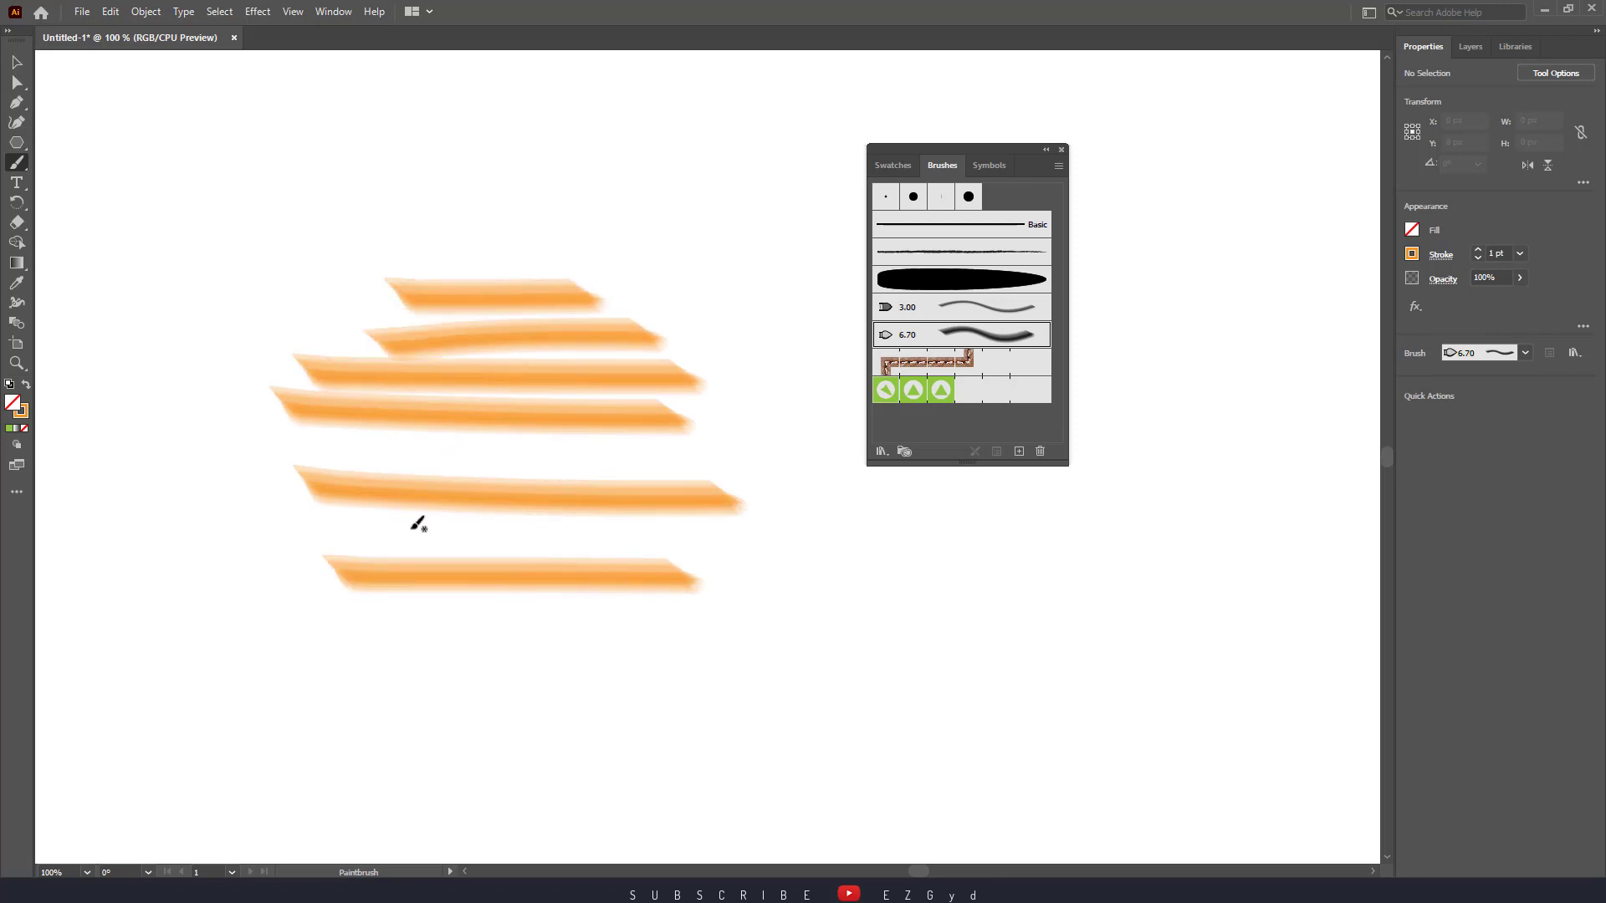
{"action": "mouse_move", "coordinate": [347, 444]}
{"action": "left_mouse_down"}
{"action": "mouse_move", "coordinate": [642, 449]}
{"action": "mouse_move", "coordinate": [691, 480]}
{"action": "left_mouse_up"}
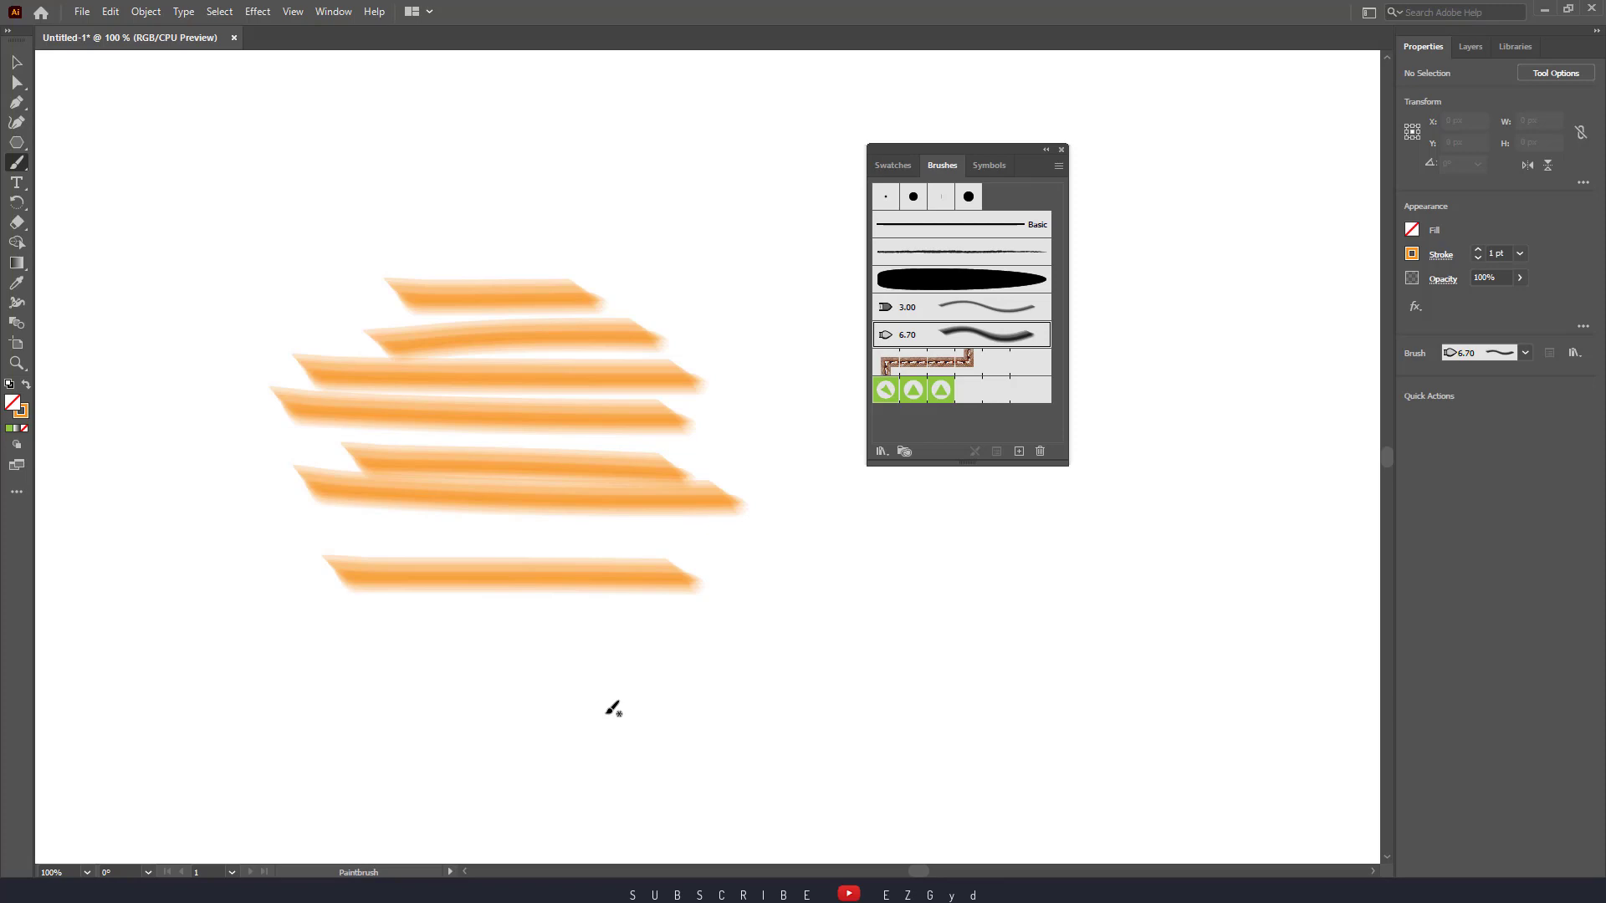
Close the brush list and shift the fifth stroke from the top slightly right with the Direct Selection tool
{"action": "left_click", "coordinate": [1061, 150]}
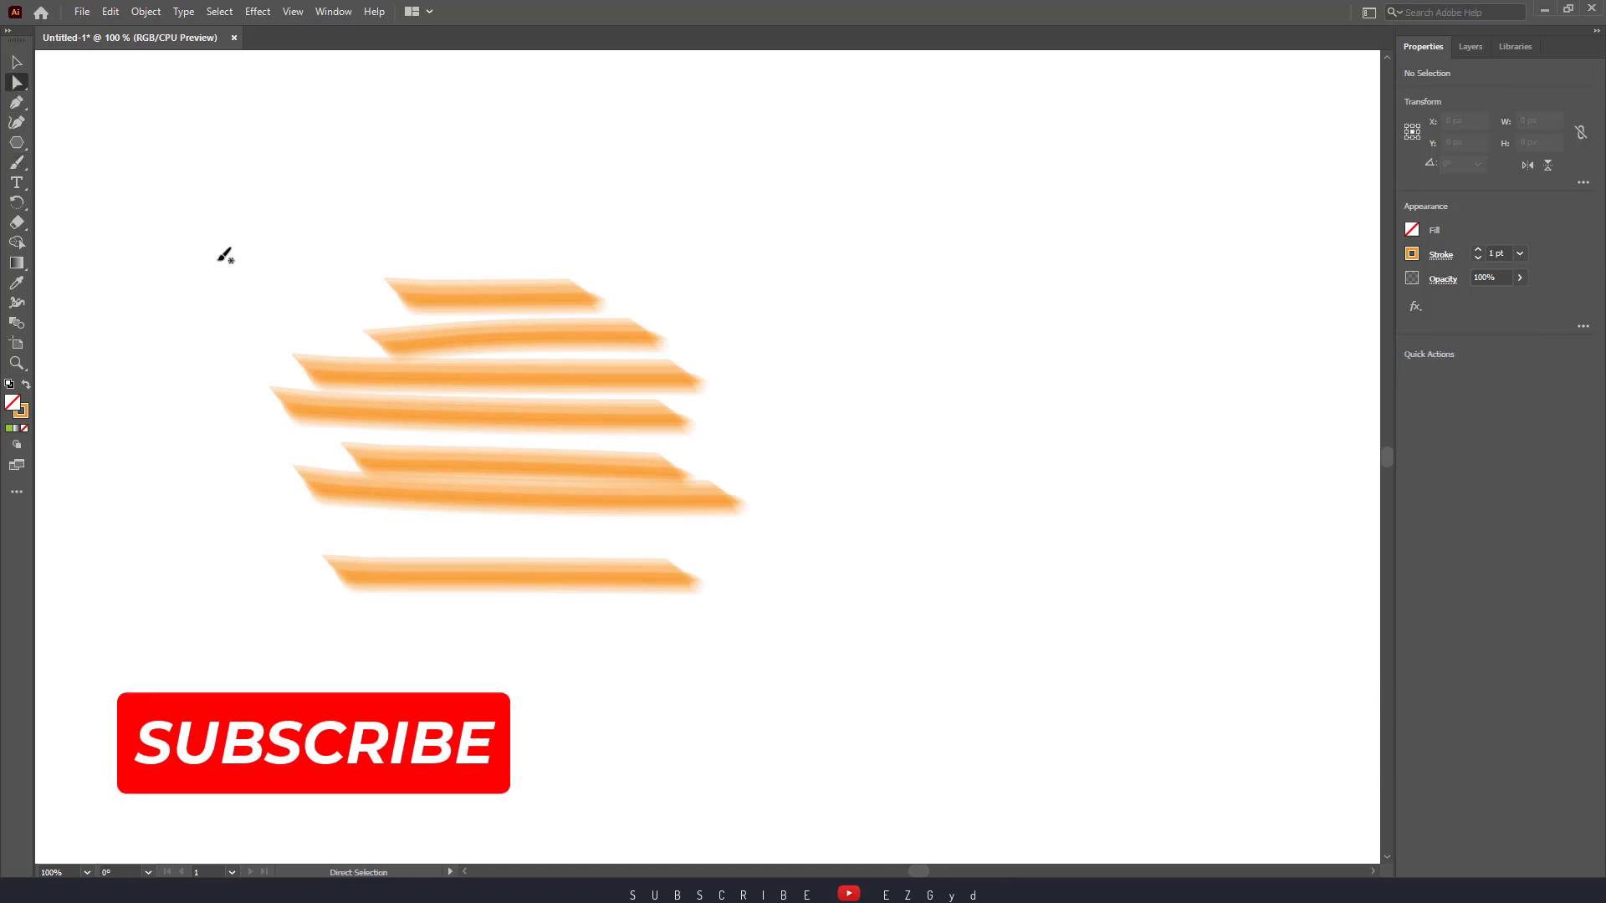
{"action": "key", "text": "a"}
{"action": "left_click_drag", "start_coordinate": [222, 255], "coordinate": [742, 633]}
{"action": "left_click", "coordinate": [620, 455]}
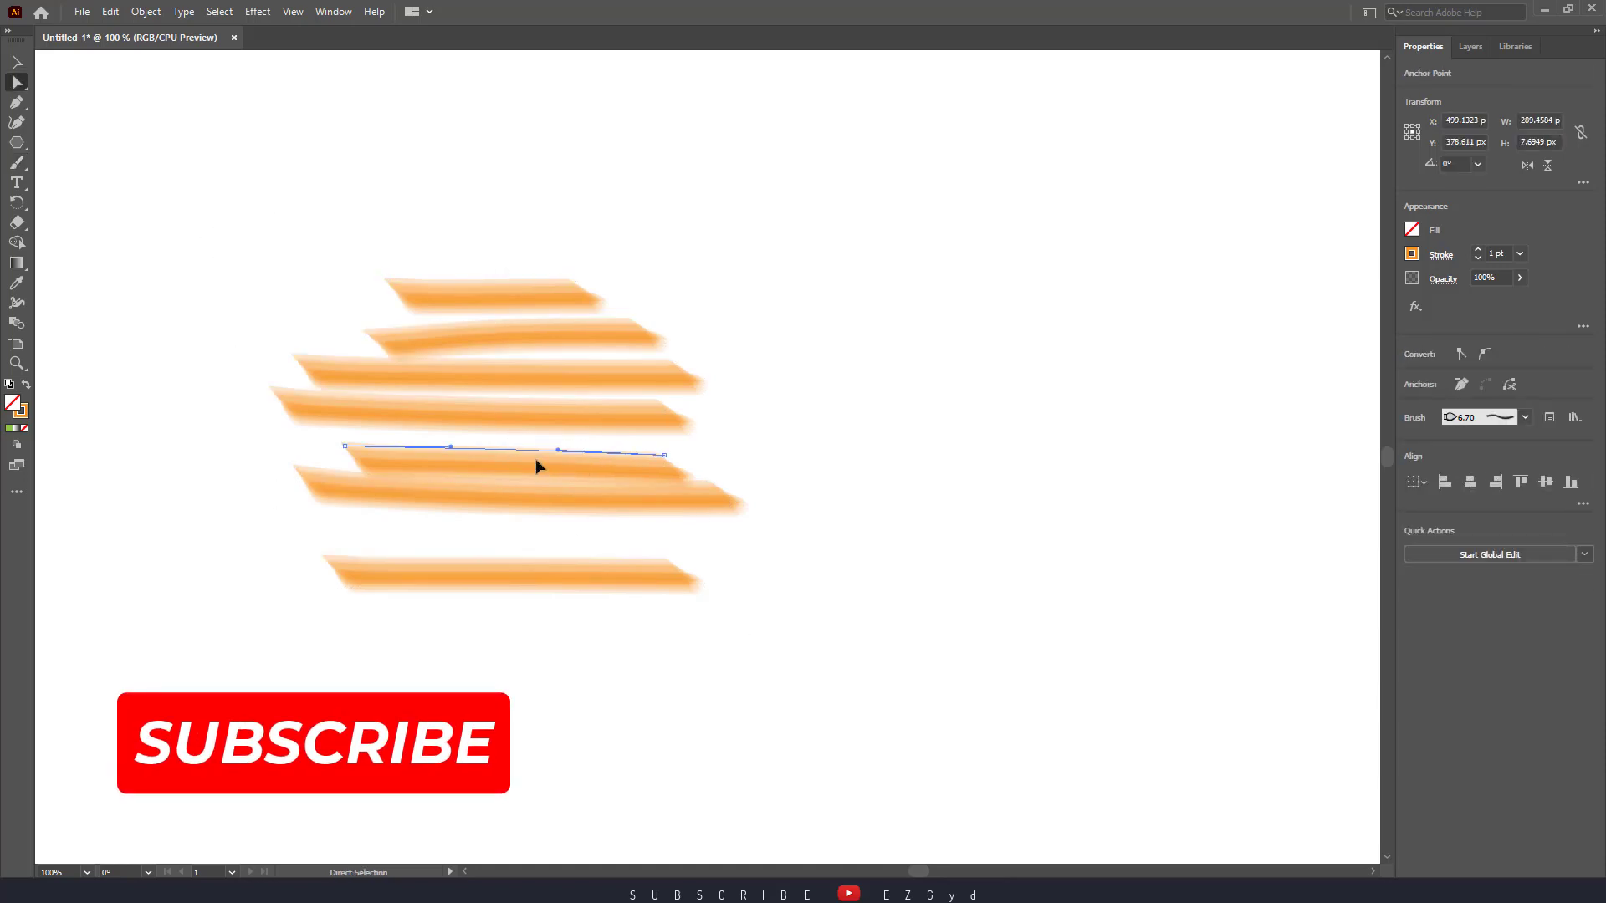
{"action": "left_click_drag", "start_coordinate": [538, 458], "coordinate": [589, 468]}
{"action": "left_click", "coordinate": [810, 423]}
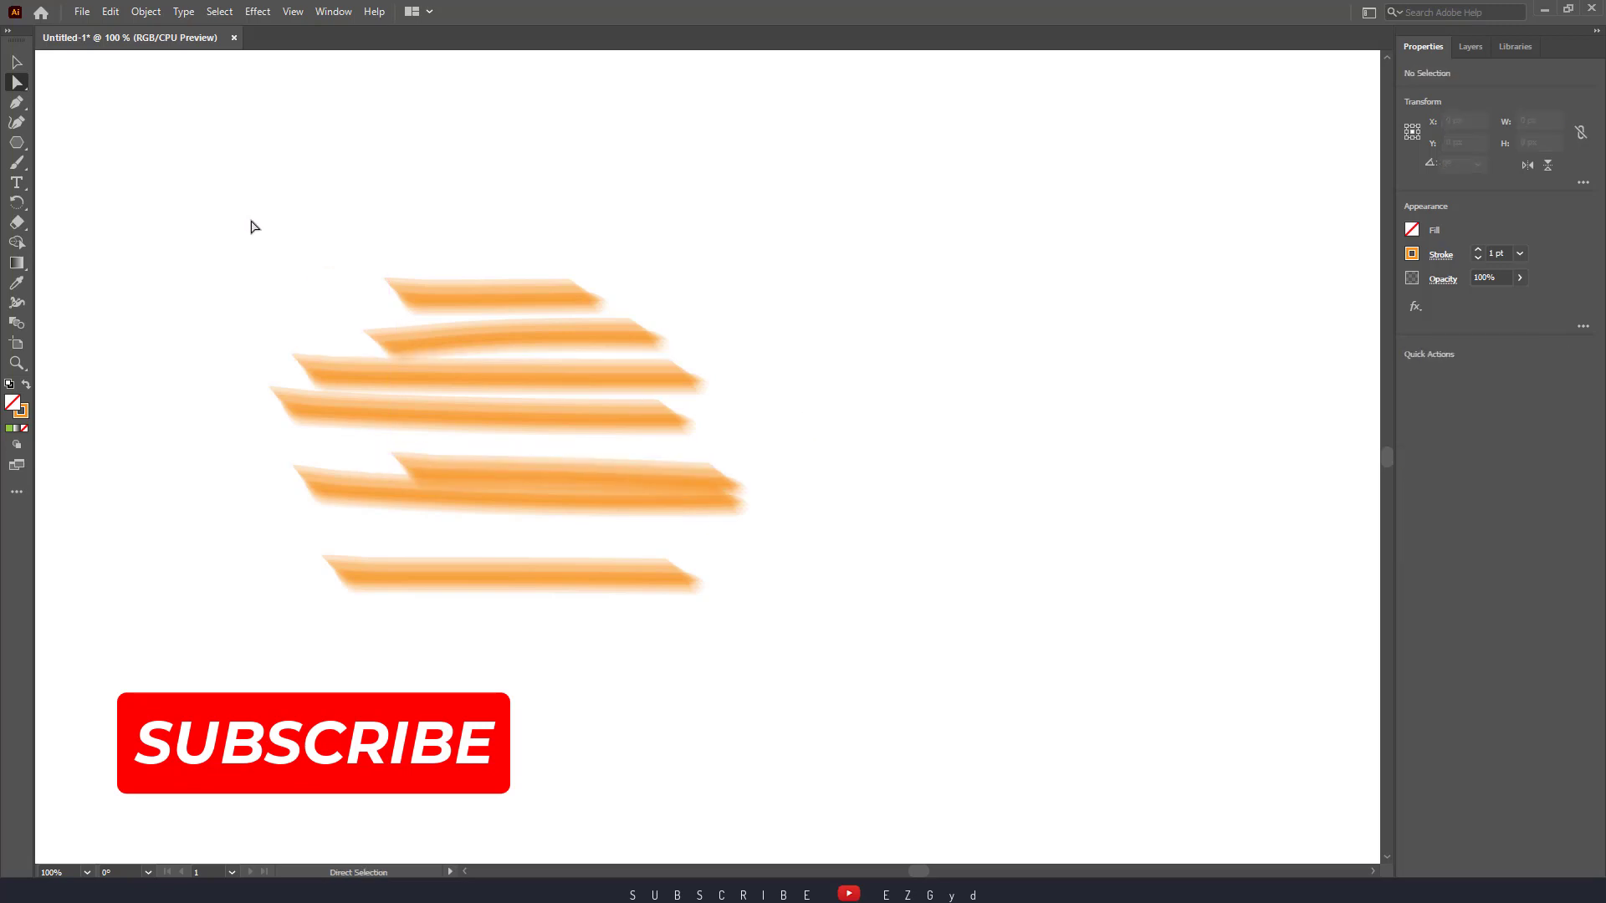
Select the anchor points of all seven strokes with Direct Selection and move them right toward the canvas centre
{"action": "mouse_move", "coordinate": [251, 220]}
{"action": "left_mouse_down"}
{"action": "mouse_move", "coordinate": [308, 301]}
{"action": "mouse_move", "coordinate": [804, 655]}
{"action": "left_mouse_up"}
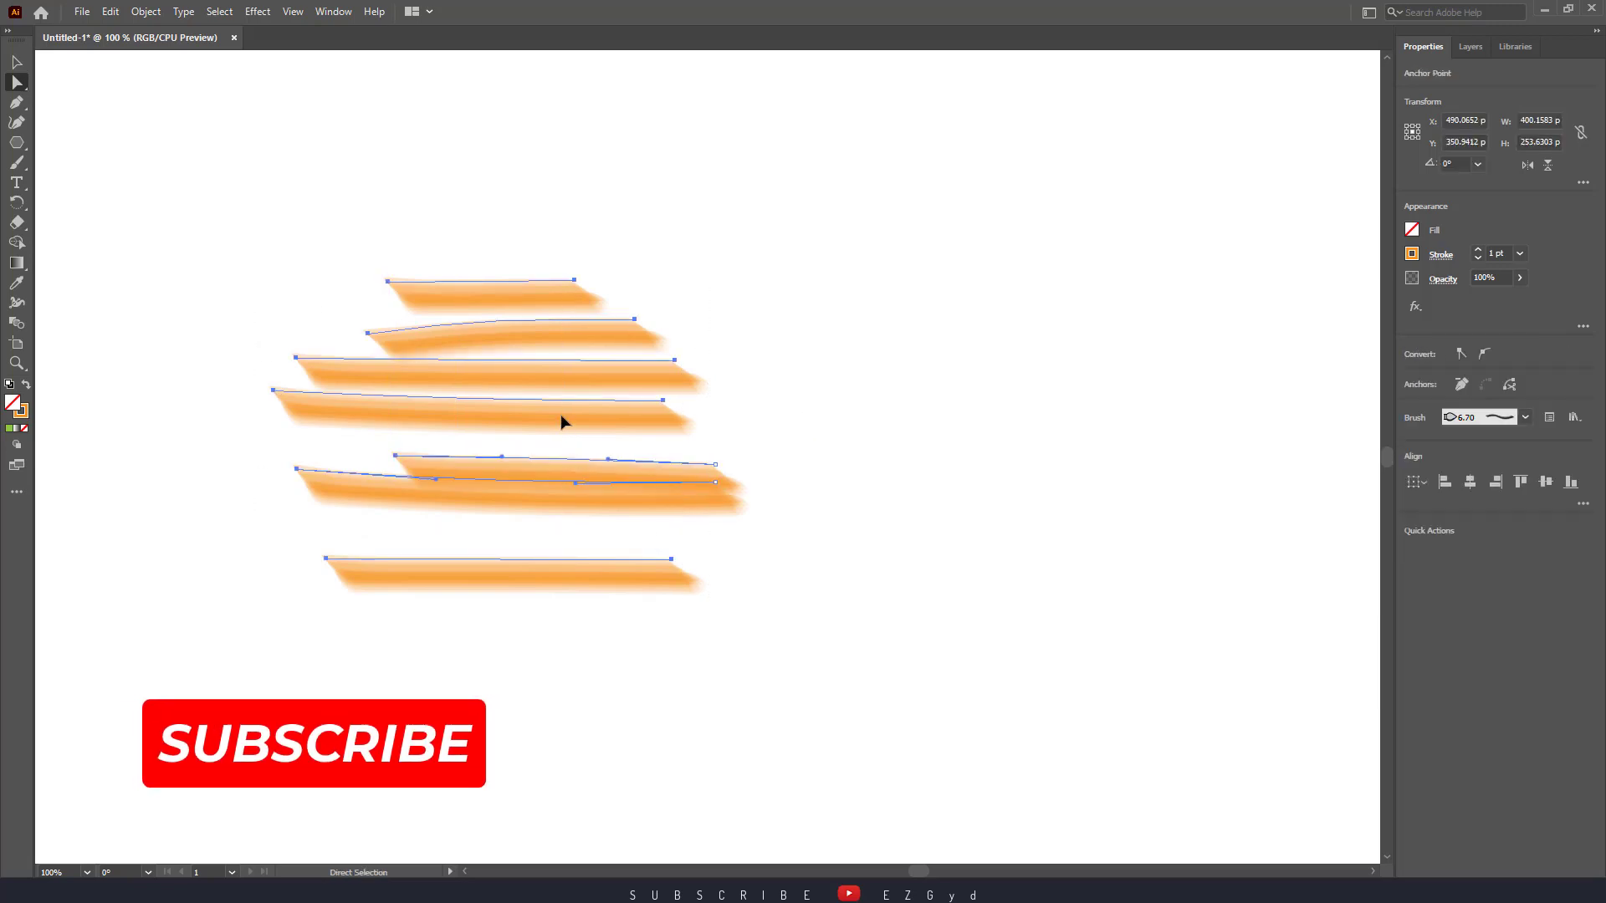
{"action": "left_click_drag", "start_coordinate": [563, 420], "coordinate": [783, 421]}
{"action": "left_click_drag", "start_coordinate": [926, 575], "coordinate": [1036, 577]}
{"action": "left_click", "coordinate": [1036, 577]}
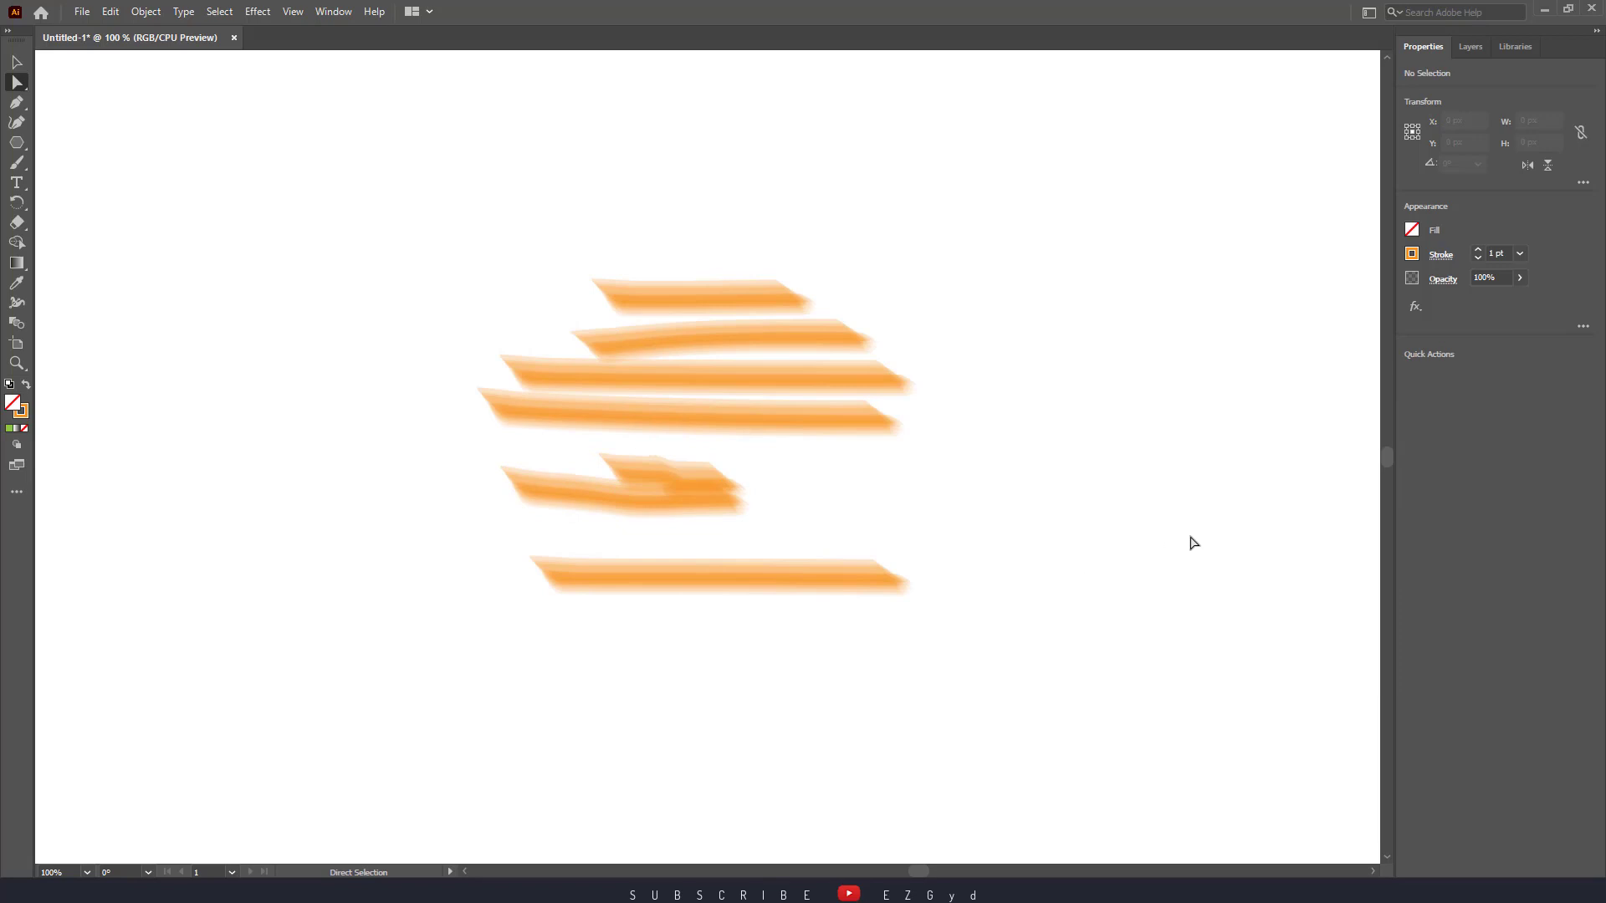
{"action": "mouse_move", "coordinate": [410, 249]}
{"action": "left_mouse_down"}
{"action": "mouse_move", "coordinate": [488, 343]}
{"action": "mouse_move", "coordinate": [1097, 688]}
{"action": "left_mouse_up"}
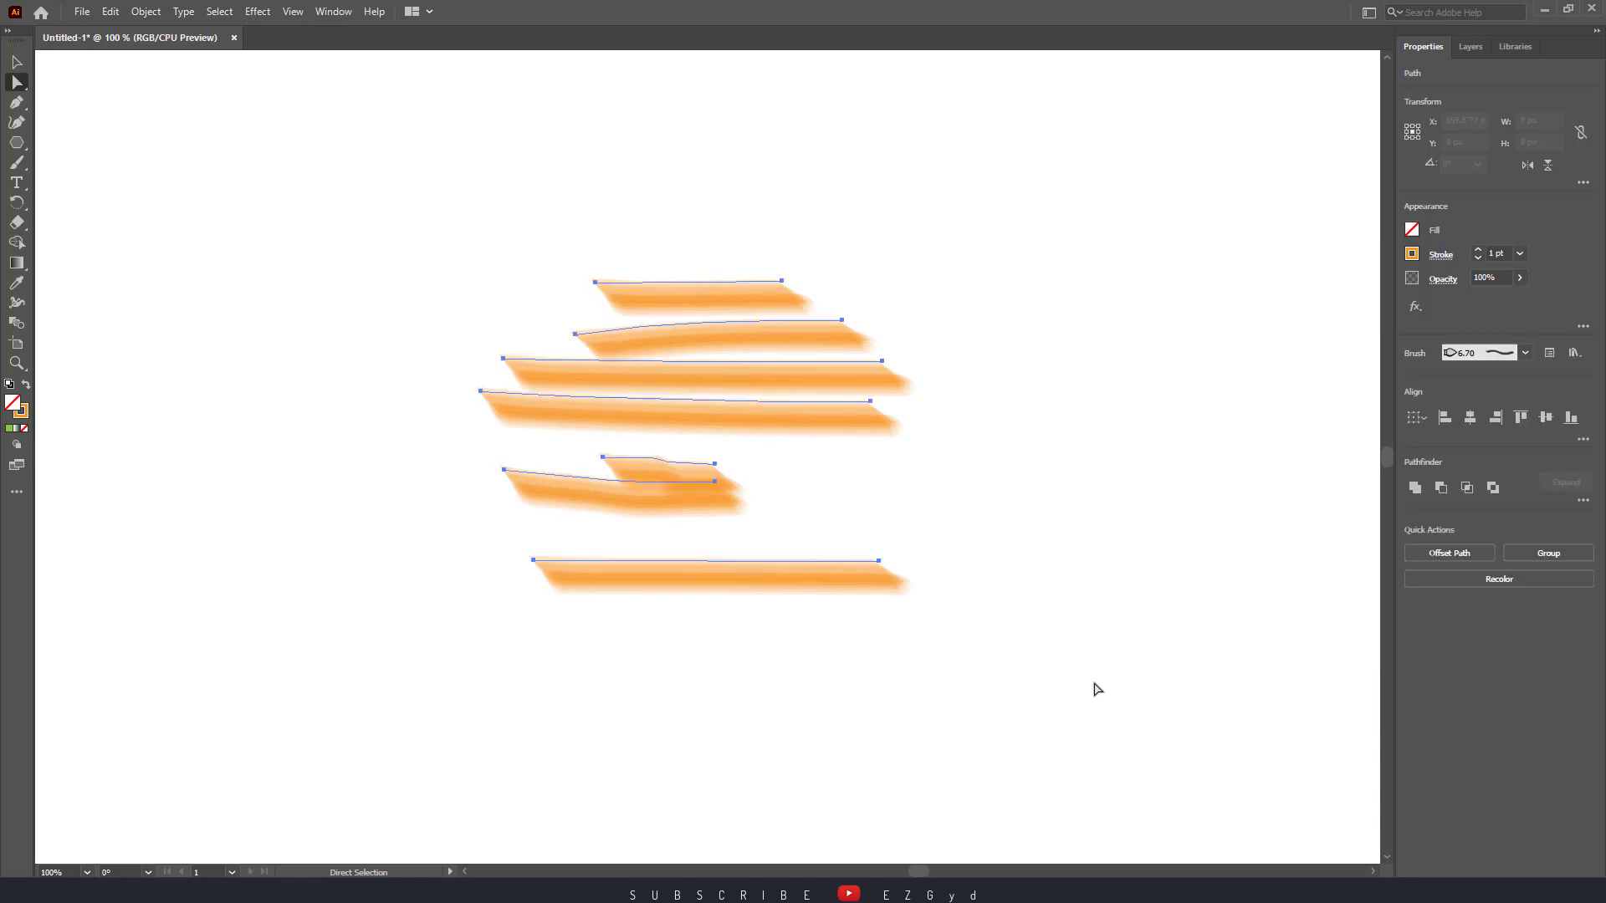
{"action": "left_click", "coordinate": [1097, 688]}
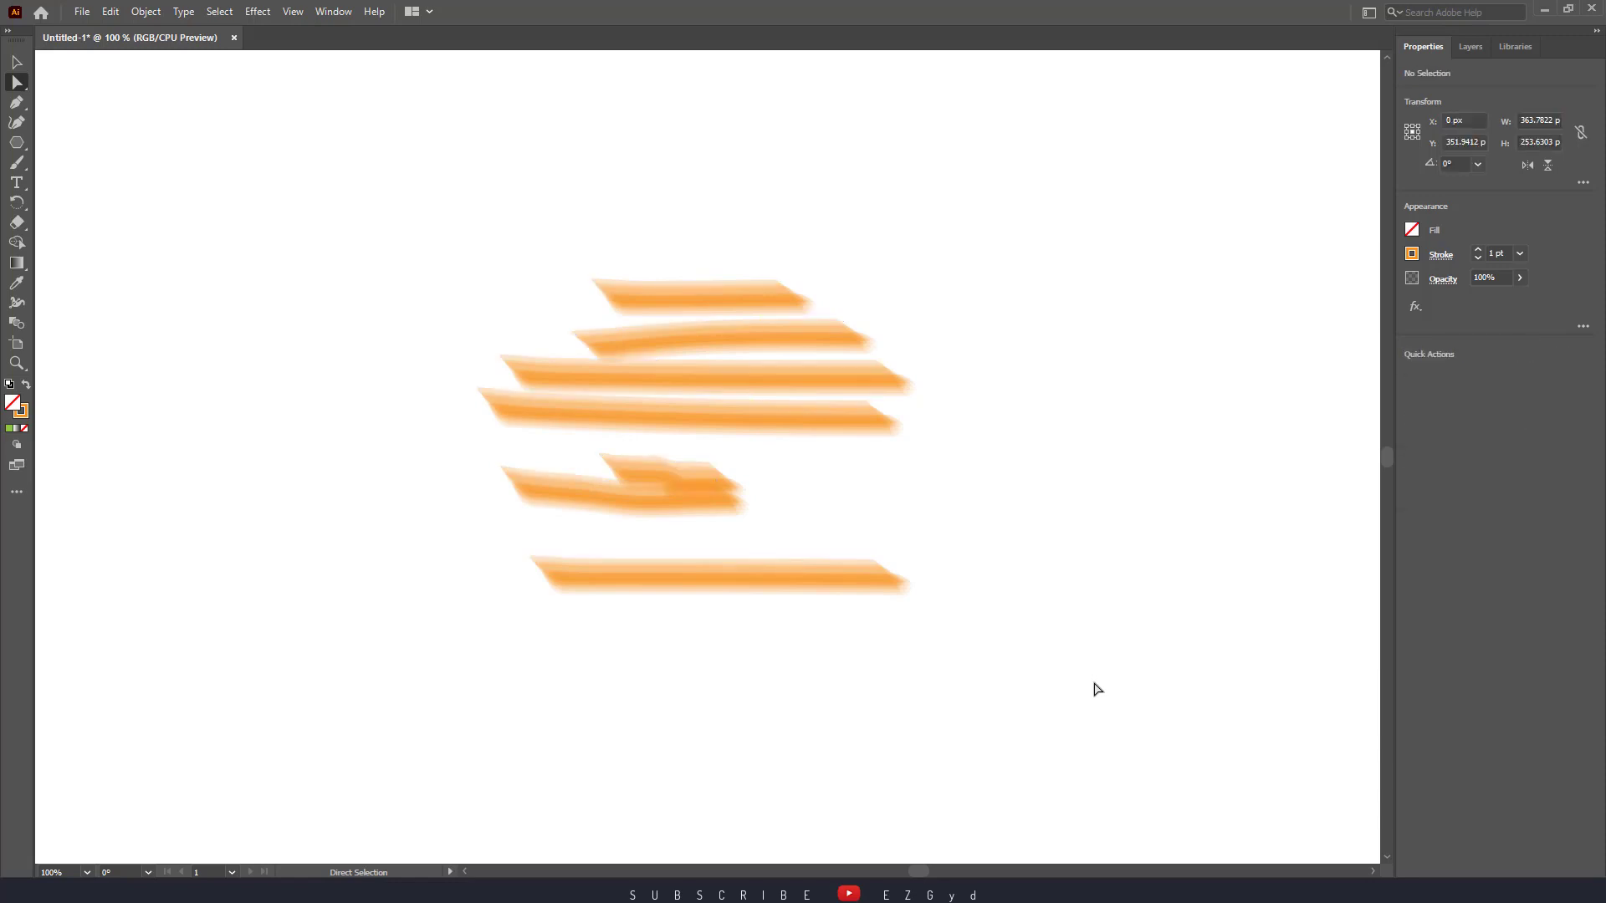